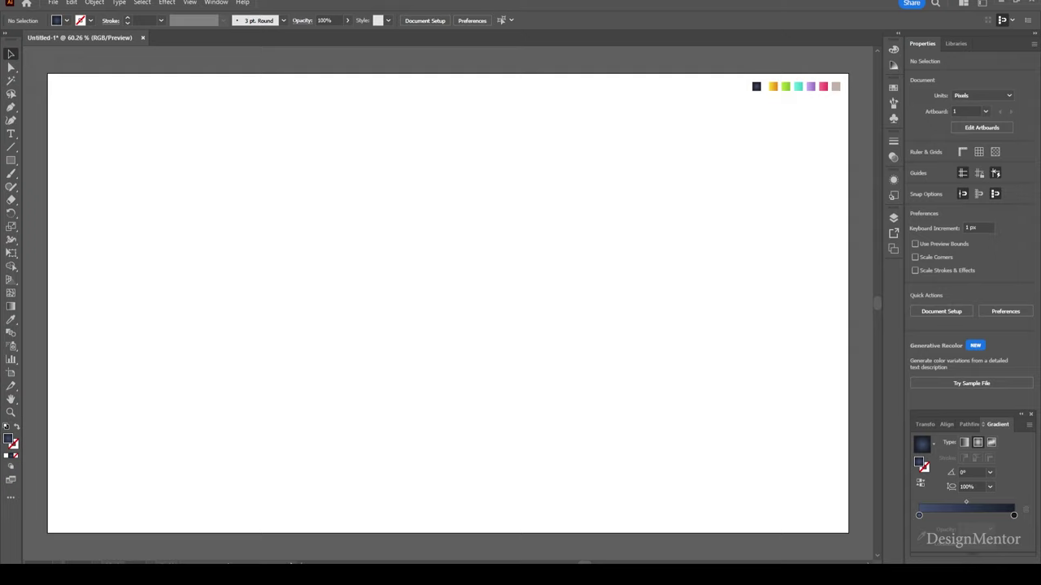
Set new shapes to no fill with a thin 1 pt black stroke.
{"action": "left_click", "coordinate": [90, 20]}
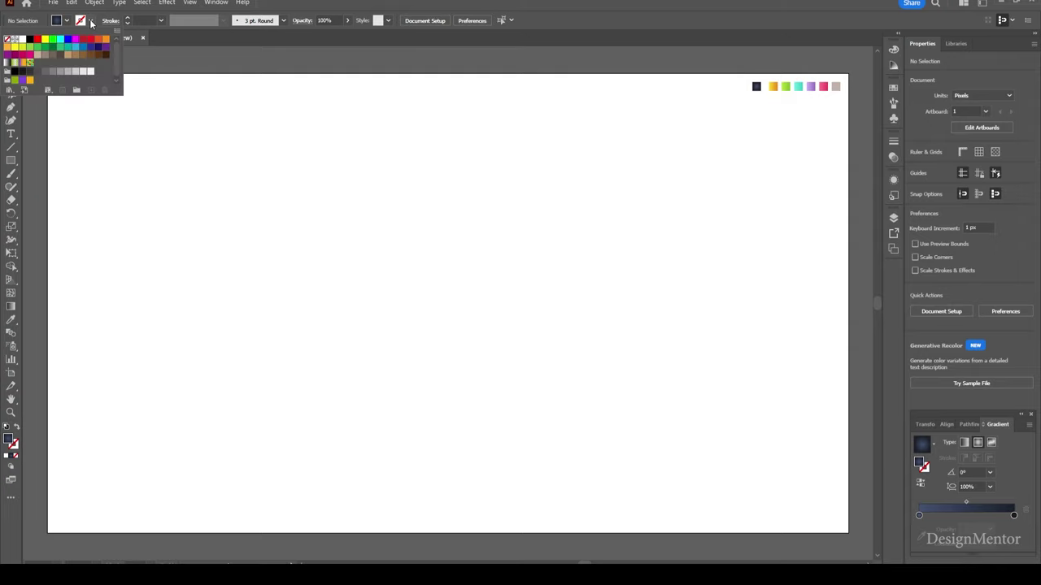
{"action": "left_click", "coordinate": [30, 39]}
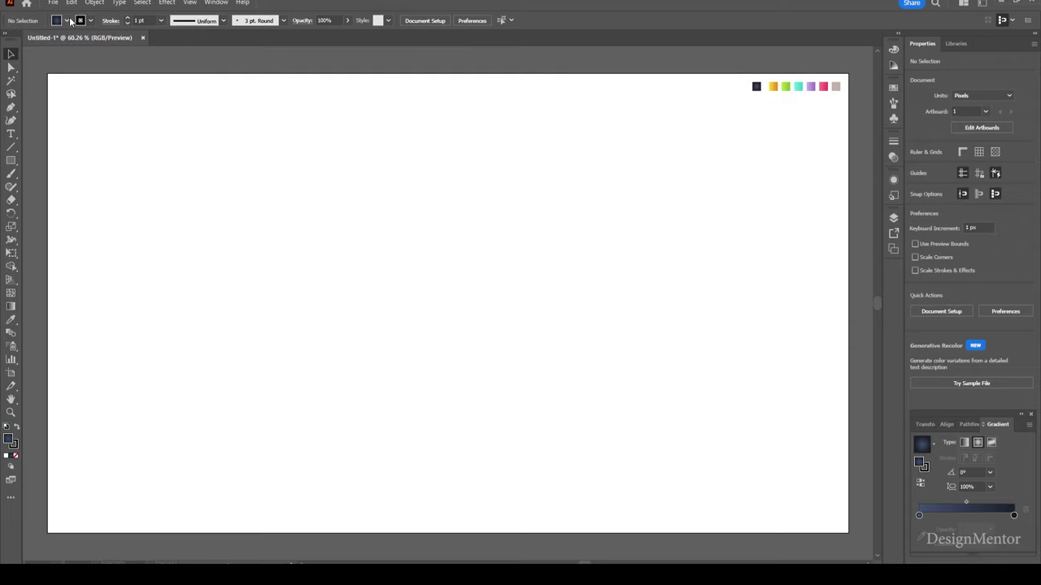
{"action": "left_click", "coordinate": [66, 21]}
{"action": "left_click", "coordinate": [7, 39]}
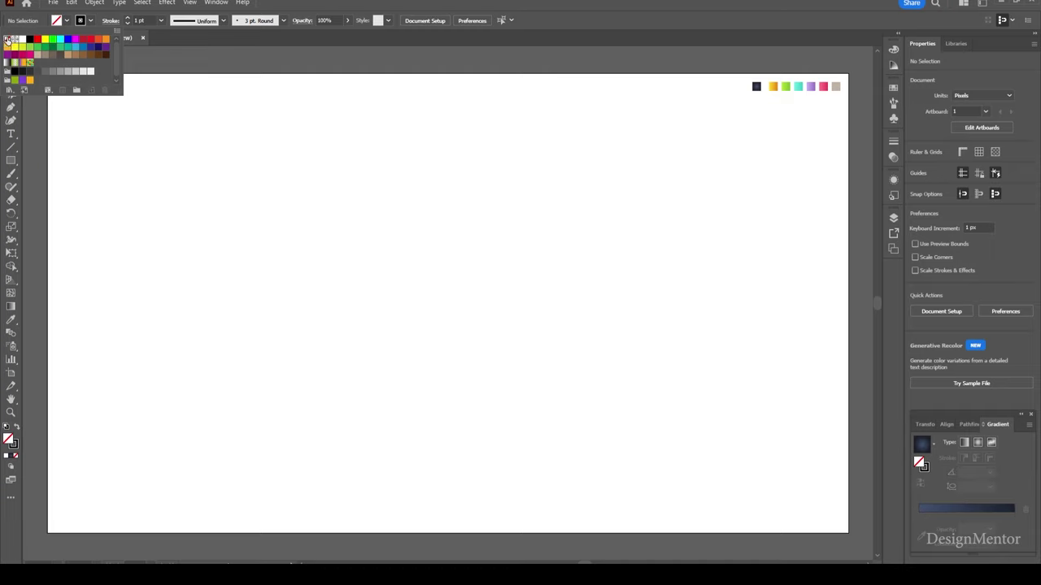
{"action": "left_click", "coordinate": [11, 160]}
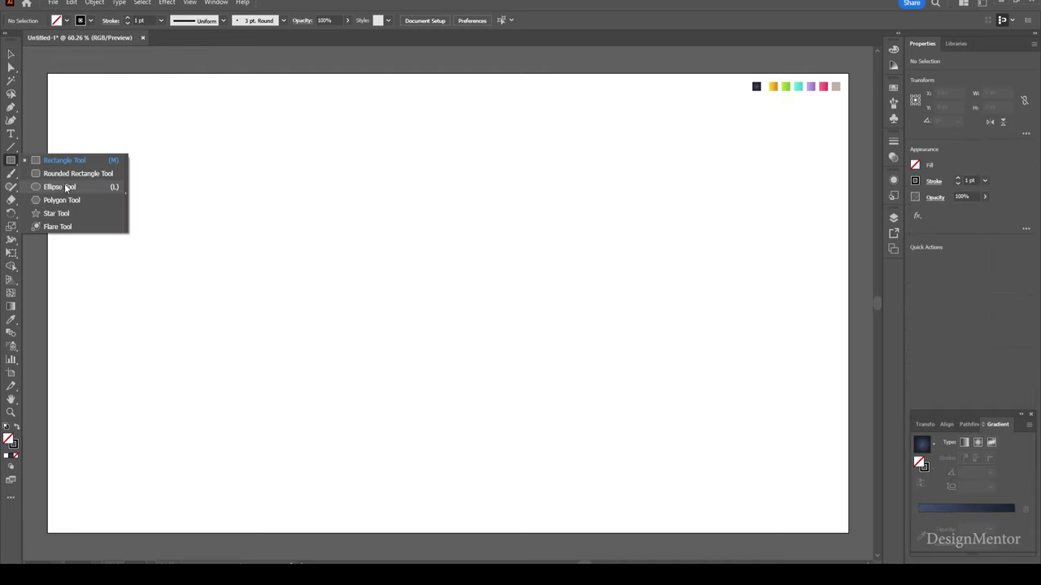
Draw a 300 × 1000 px rectangle centred horizontally and vertically on the artboard.
{"action": "left_click", "coordinate": [106, 161]}
{"action": "left_click", "coordinate": [403, 229]}
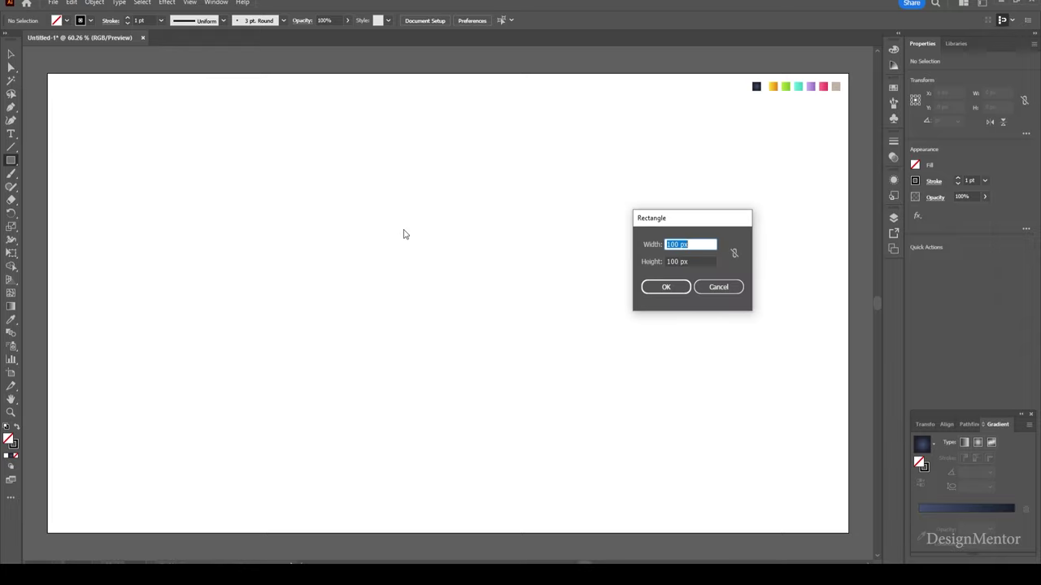
{"action": "type", "text": "300"}
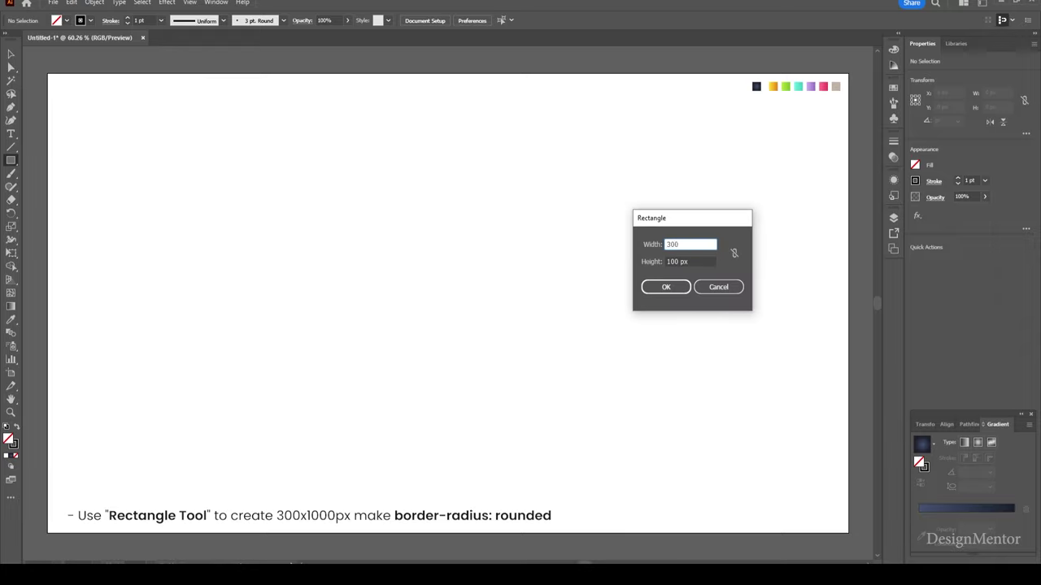
{"action": "key", "text": "Tab"}
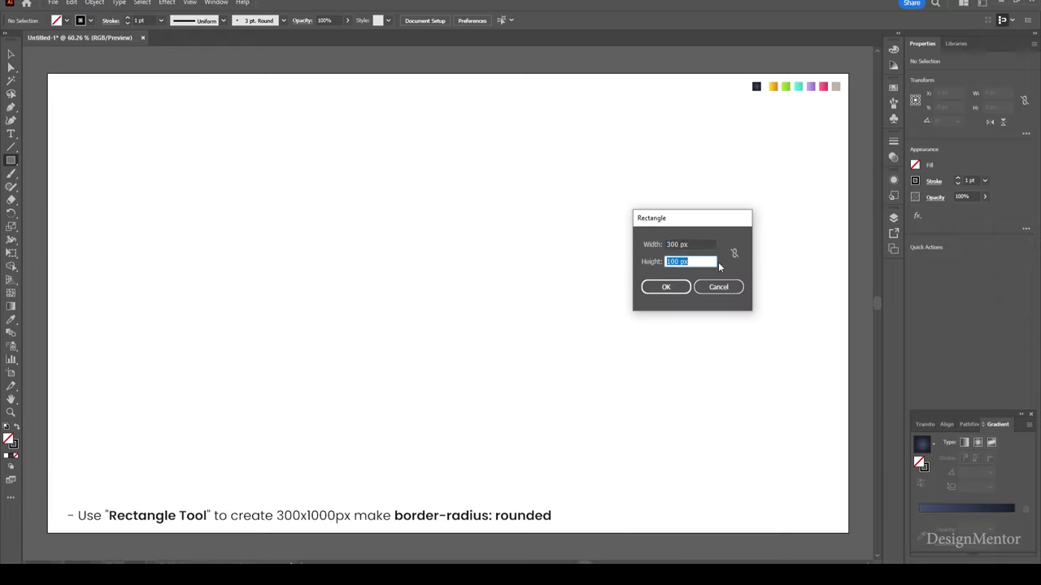
{"action": "type", "text": "1"}
{"action": "left_click", "coordinate": [677, 288]}
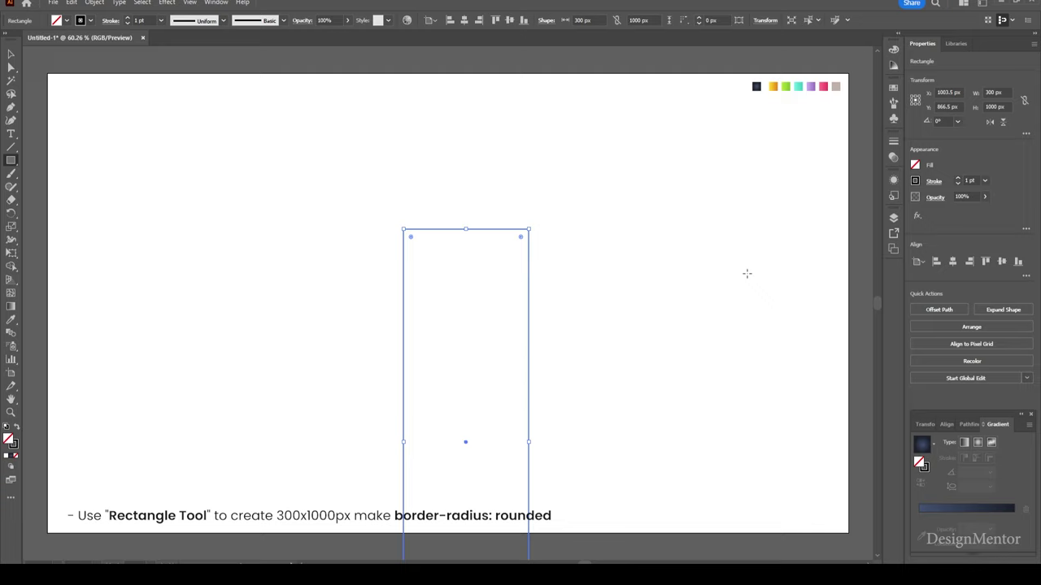
{"action": "left_click", "coordinate": [952, 261]}
{"action": "left_click", "coordinate": [1001, 261]}
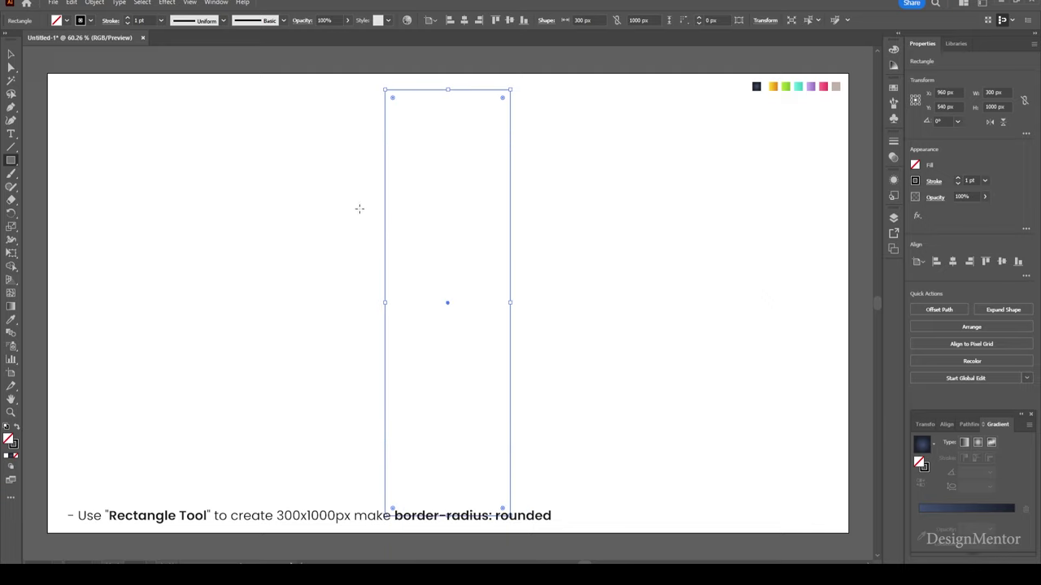
Round the rectangle's corners fully into a pill shape.
{"action": "left_click_drag", "start_coordinate": [392, 98], "coordinate": [479, 183]}
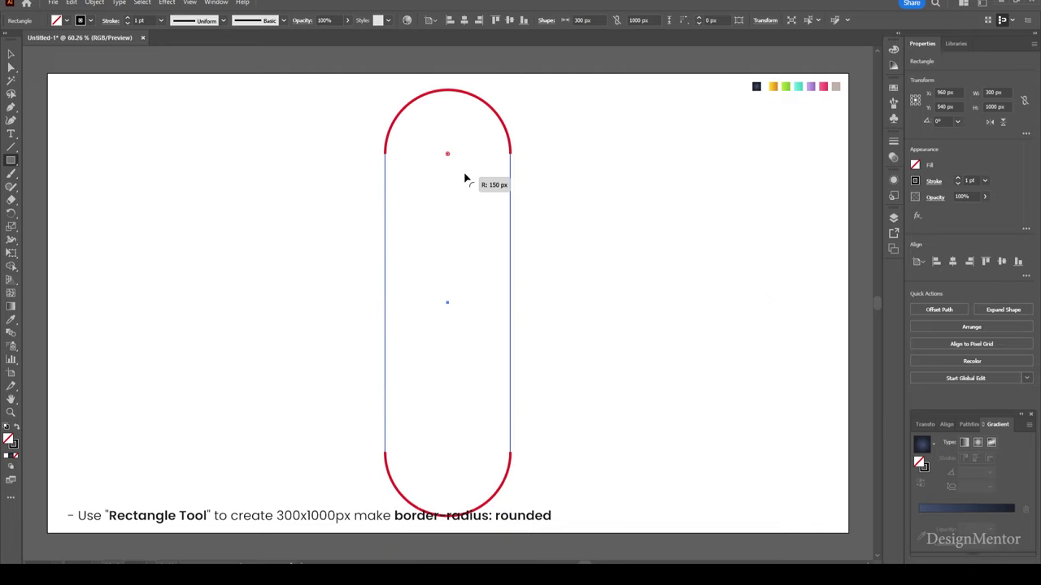
{"action": "key", "text": "v"}
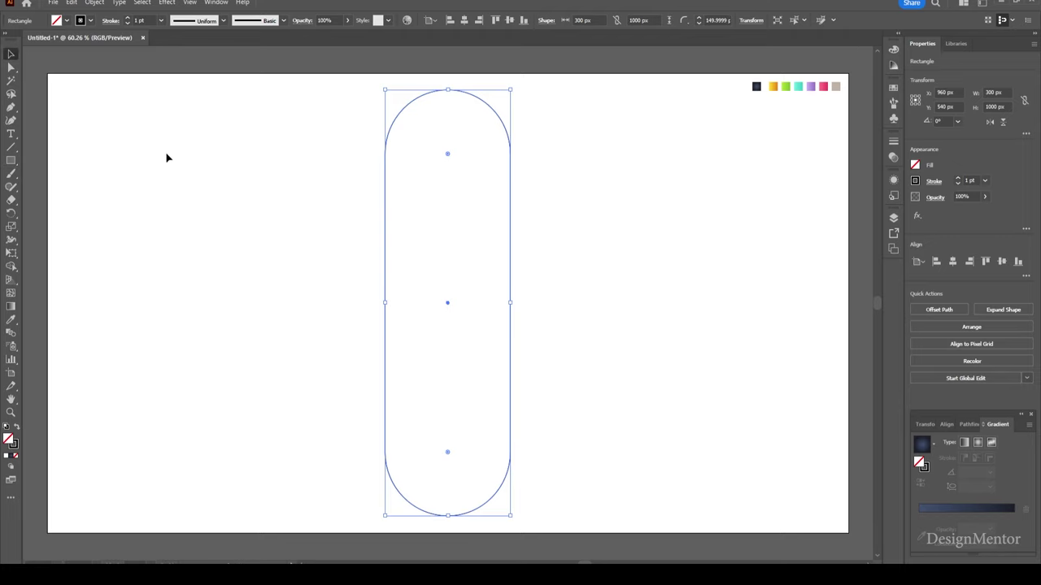
{"action": "left_click", "coordinate": [166, 157]}
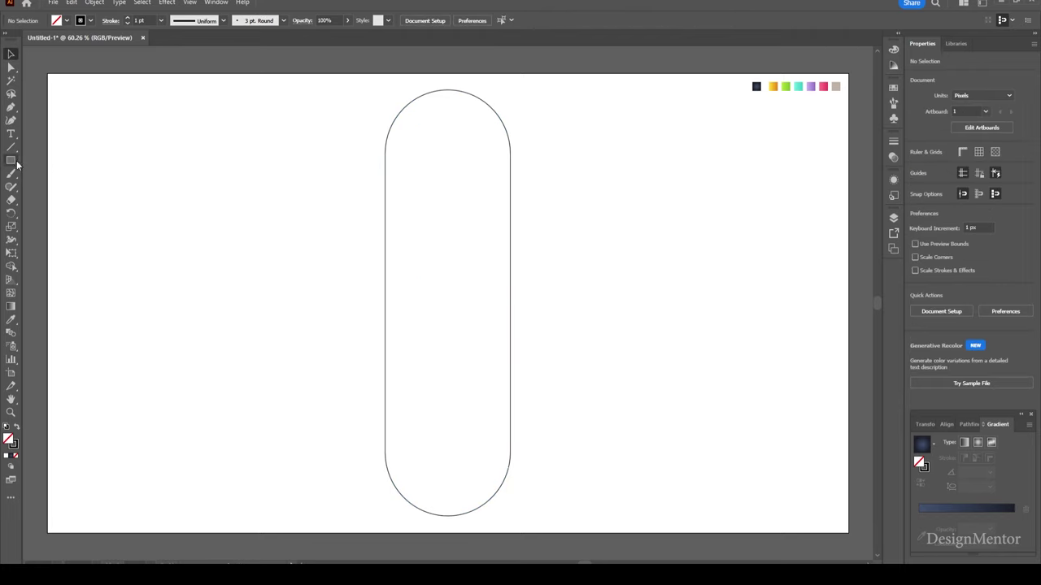
Add a 30 × 700 px rounded rectangle centred on the artboard inside the pill.
{"action": "left_click_drag", "start_coordinate": [11, 160], "coordinate": [59, 177]}
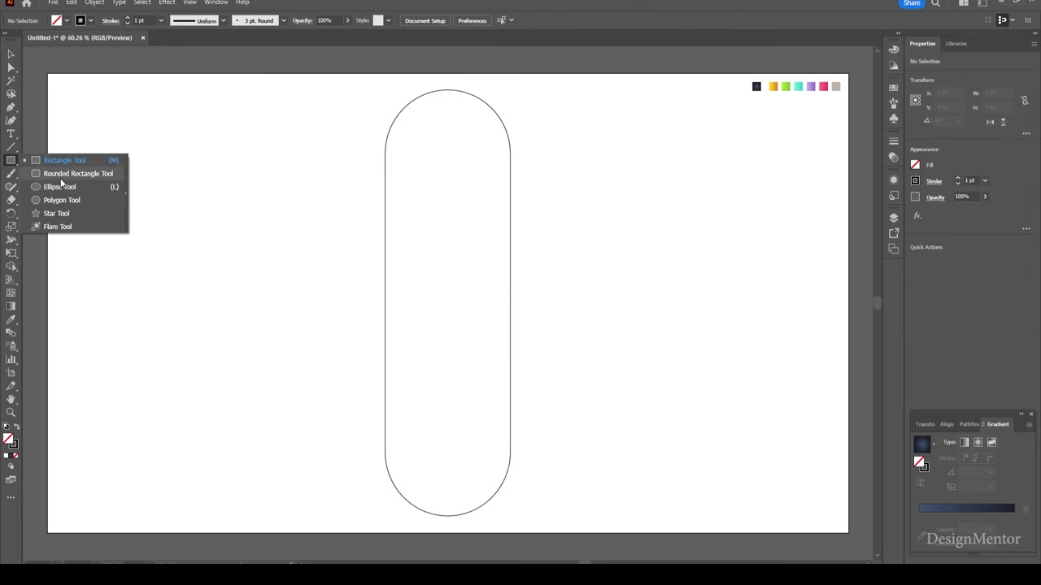
{"action": "left_click", "coordinate": [62, 176]}
{"action": "left_click", "coordinate": [450, 208]}
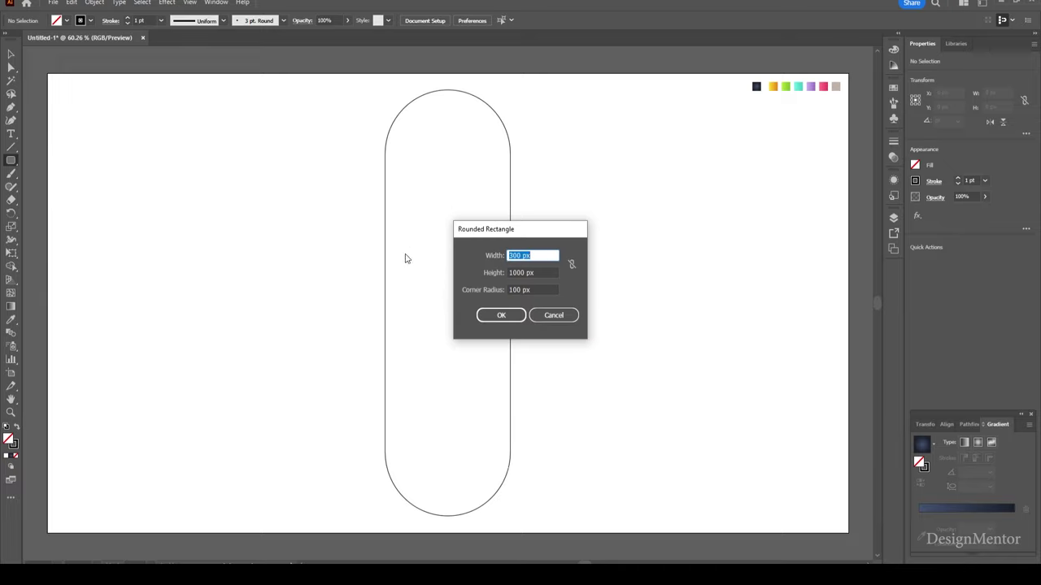
{"action": "type", "text": "30"}
{"action": "key", "text": "Tab"}
{"action": "type", "text": "7"}
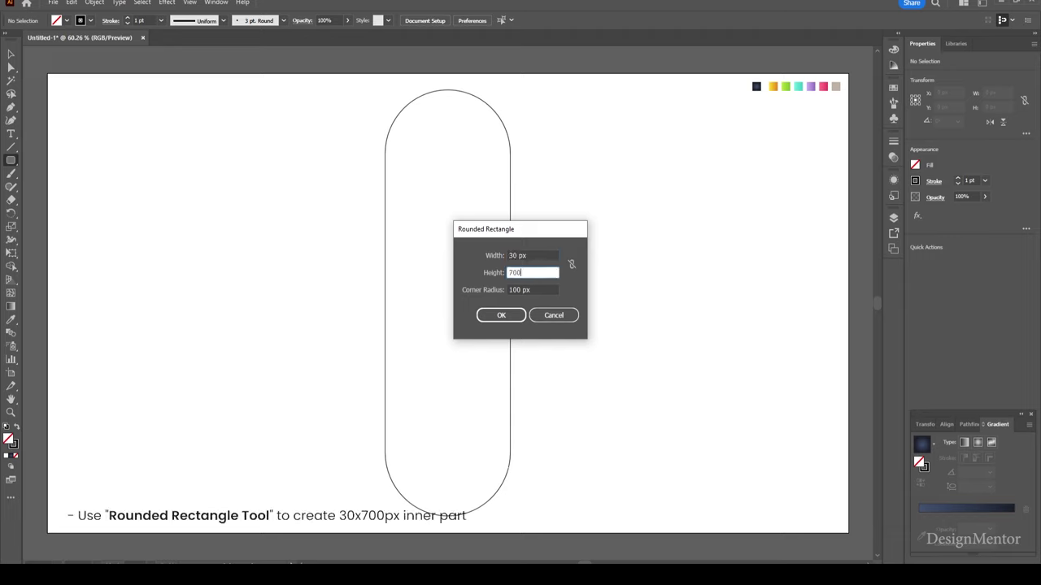
{"action": "key", "text": "Tab"}
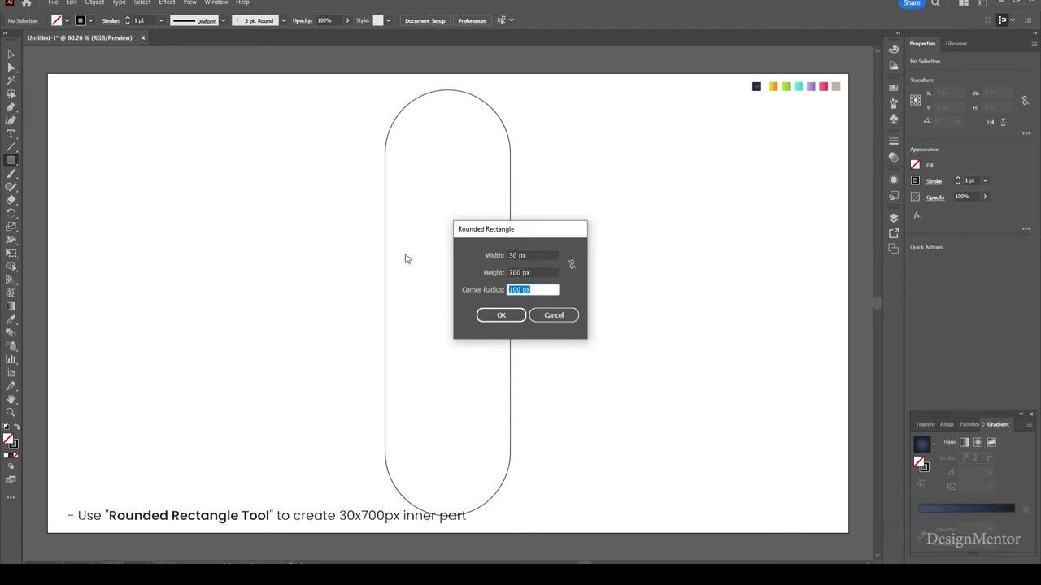
{"action": "left_click", "coordinate": [501, 314]}
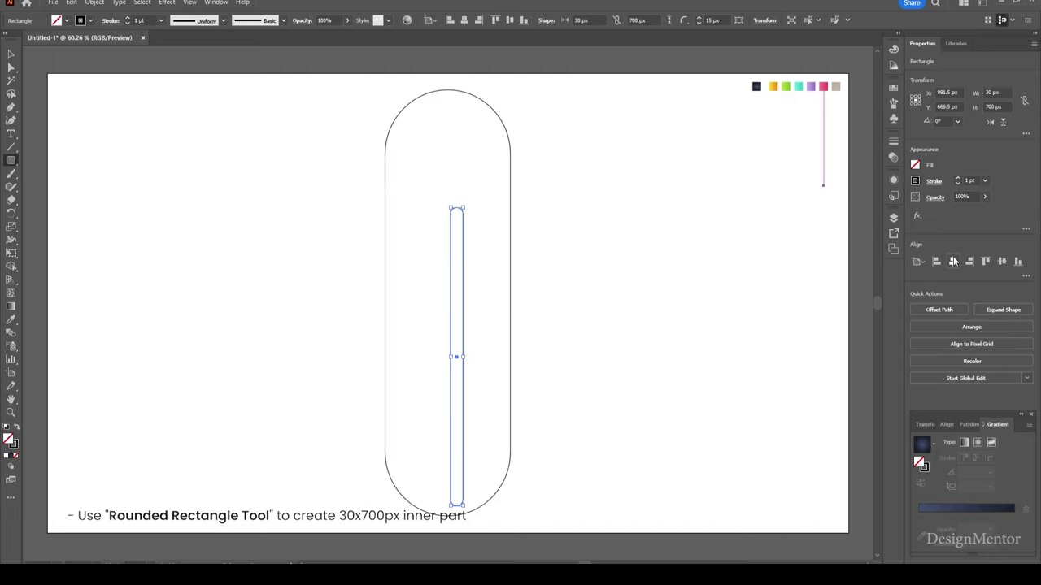
{"action": "left_click", "coordinate": [952, 261]}
{"action": "left_click", "coordinate": [1001, 261]}
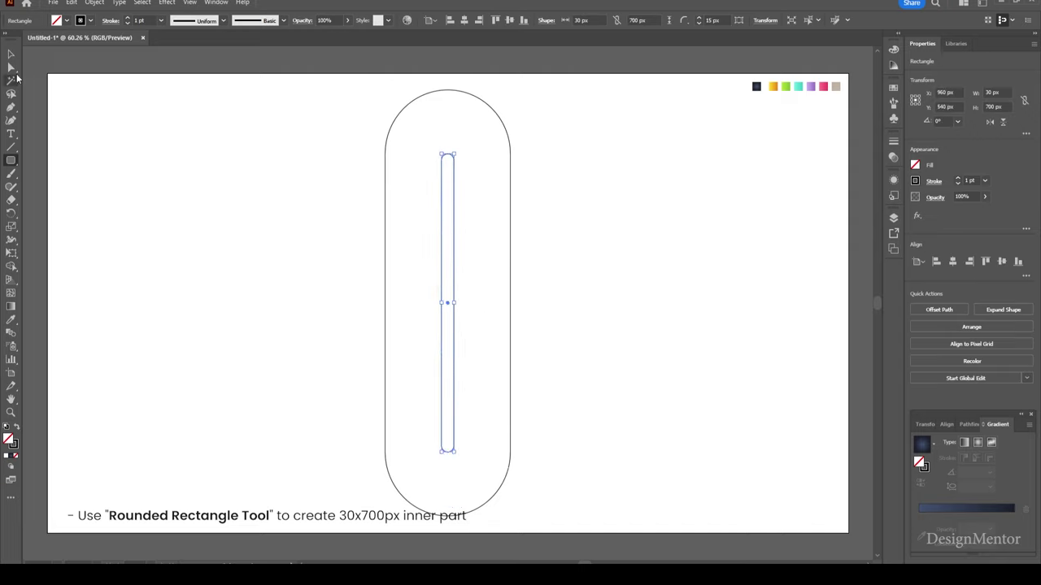
Group the inner slim pill with the large pill.
{"action": "left_click", "coordinate": [12, 54]}
{"action": "left_click", "coordinate": [214, 149]}
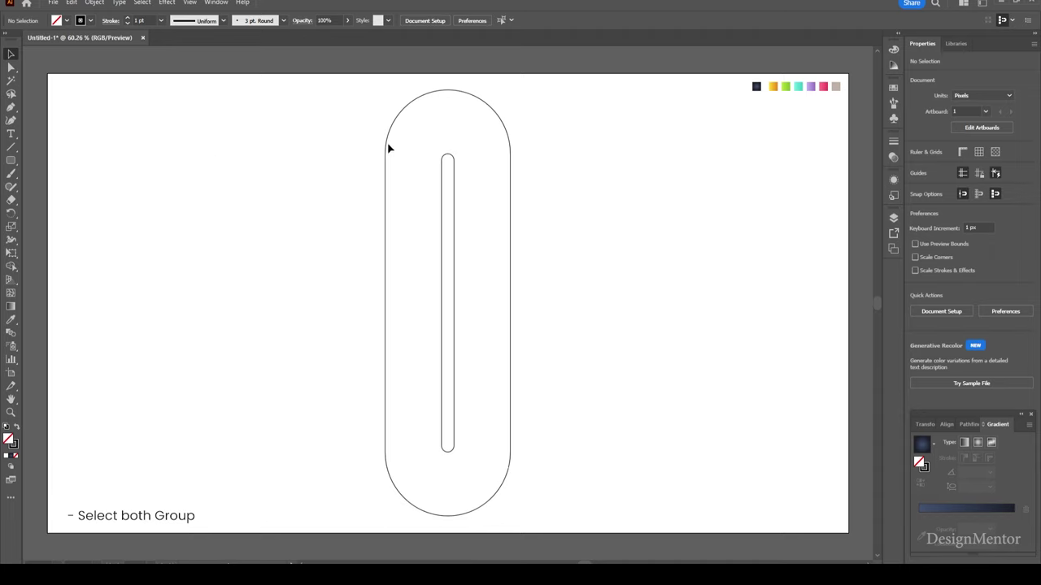
{"action": "left_click_drag", "start_coordinate": [350, 98], "coordinate": [564, 213]}
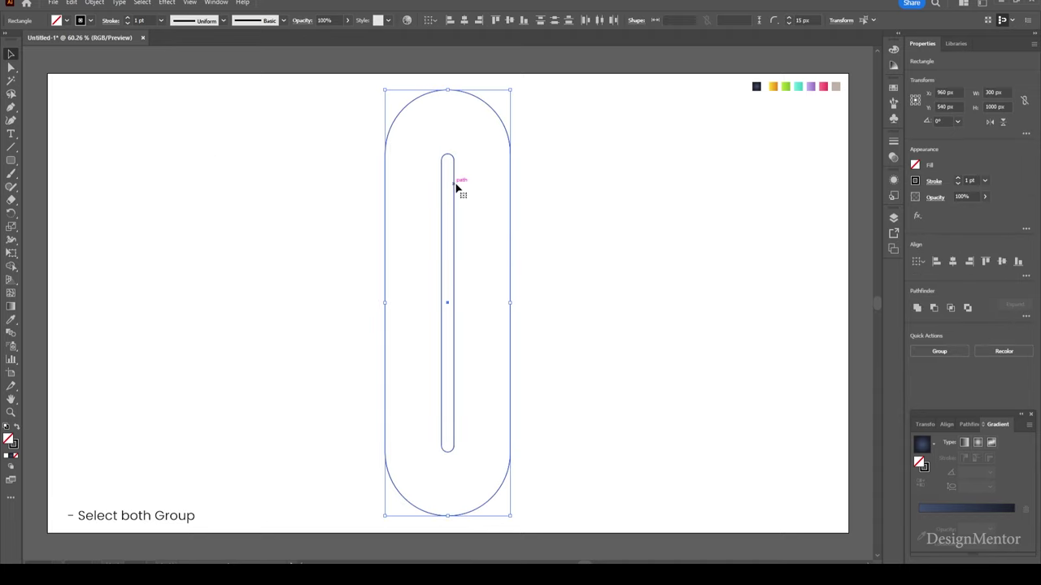
{"action": "right_click", "coordinate": [454, 186]}
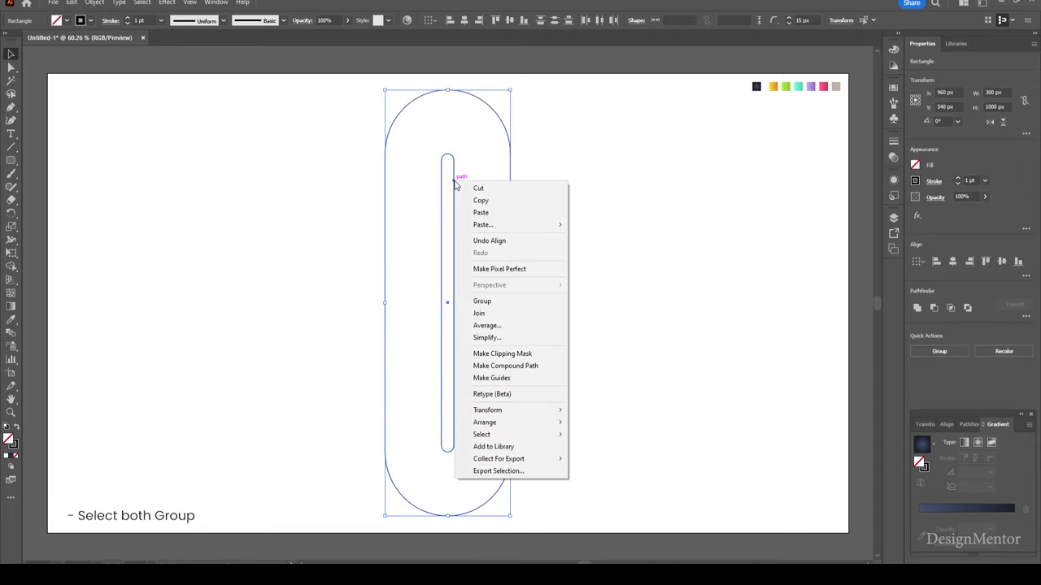
{"action": "left_click", "coordinate": [482, 300]}
{"action": "left_click", "coordinate": [585, 256]}
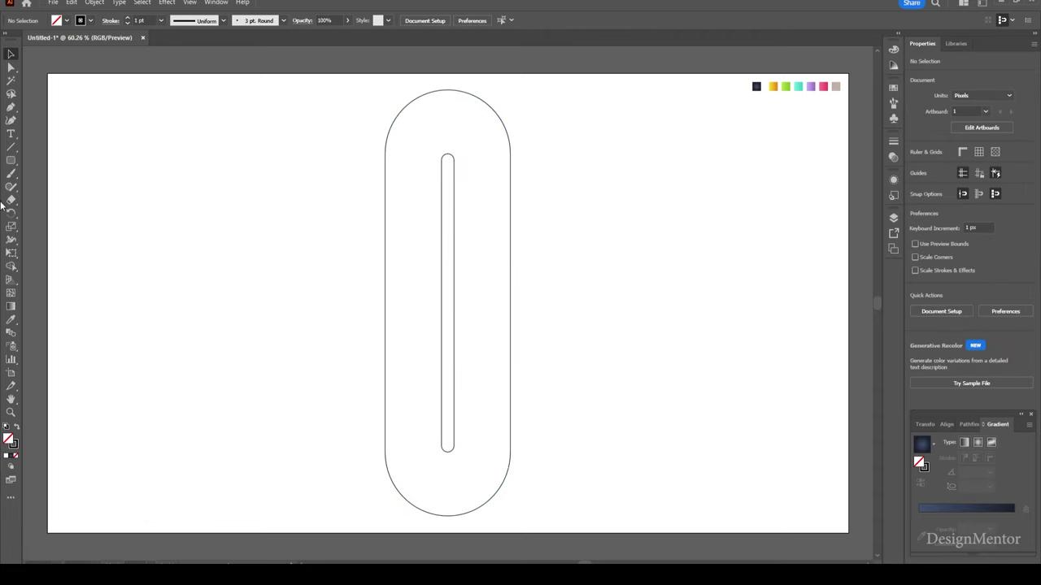
{"action": "left_click", "coordinate": [11, 148]}
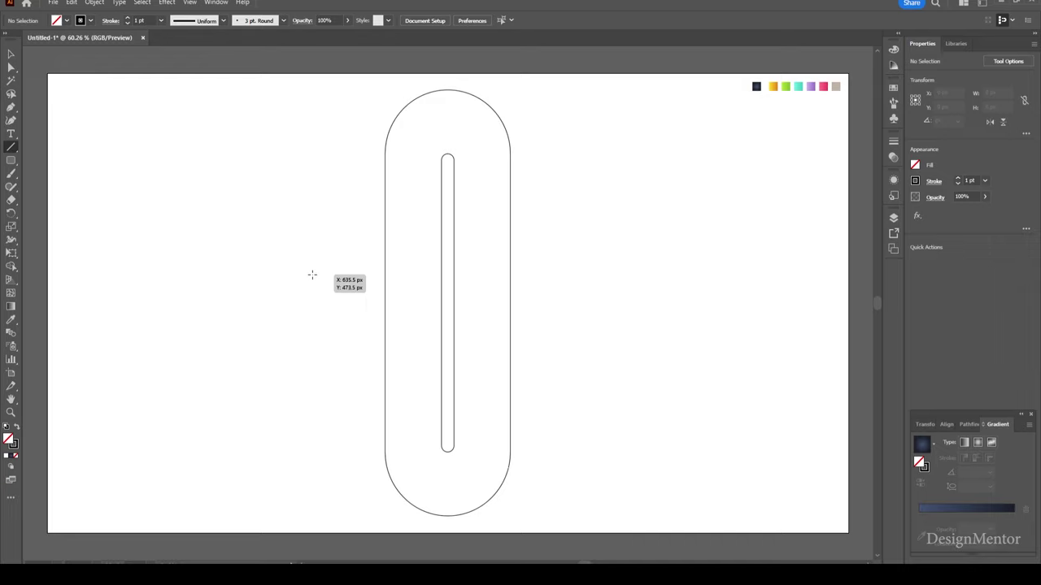
Draw a short horizontal line and centre it on the artboard.
{"action": "left_click_drag", "start_coordinate": [311, 274], "coordinate": [342, 274]}
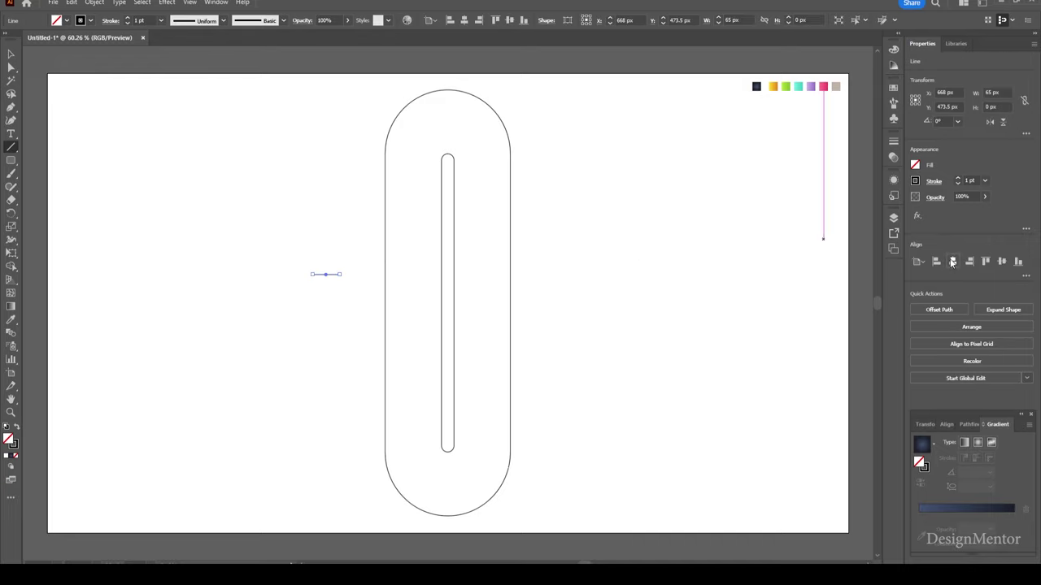
{"action": "left_click", "coordinate": [952, 261]}
{"action": "left_click", "coordinate": [985, 261]}
{"action": "left_click", "coordinate": [1001, 261]}
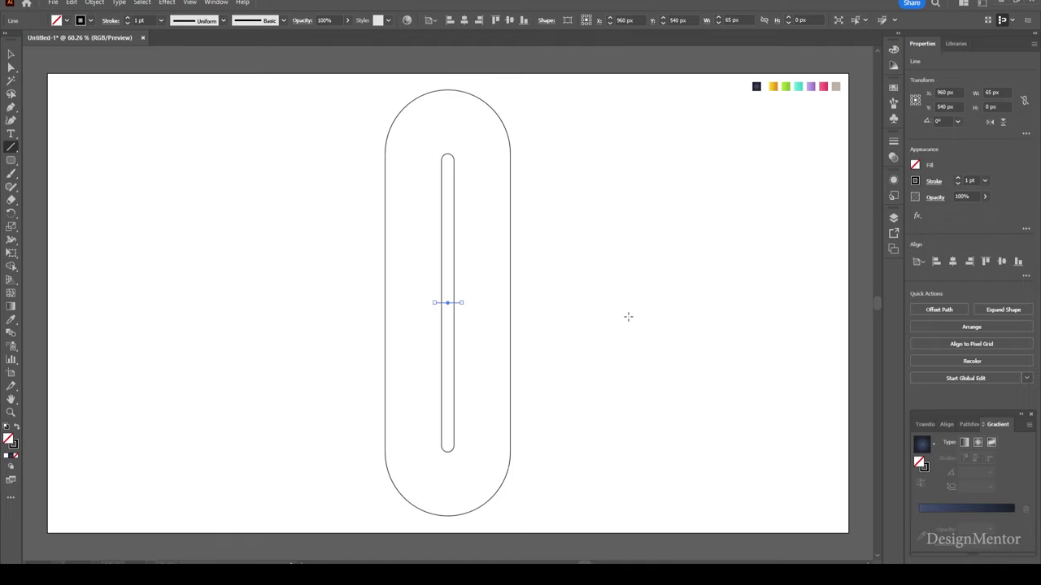
Turn the line into a vertical plus horizontal pair and group them as a centre cross.
{"action": "key", "text": "e"}
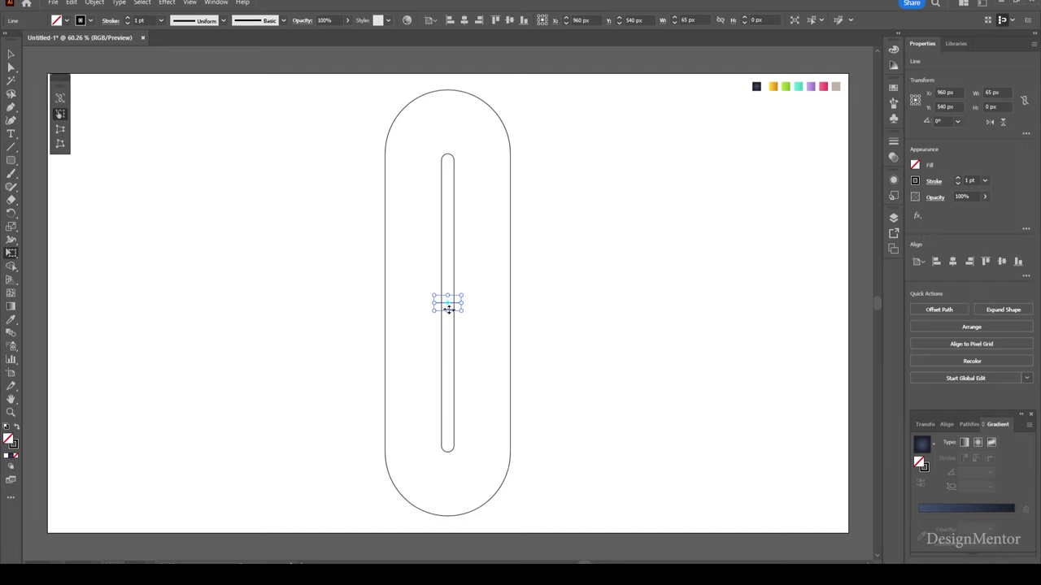
{"action": "left_click_drag", "start_coordinate": [472, 290], "coordinate": [464, 329]}
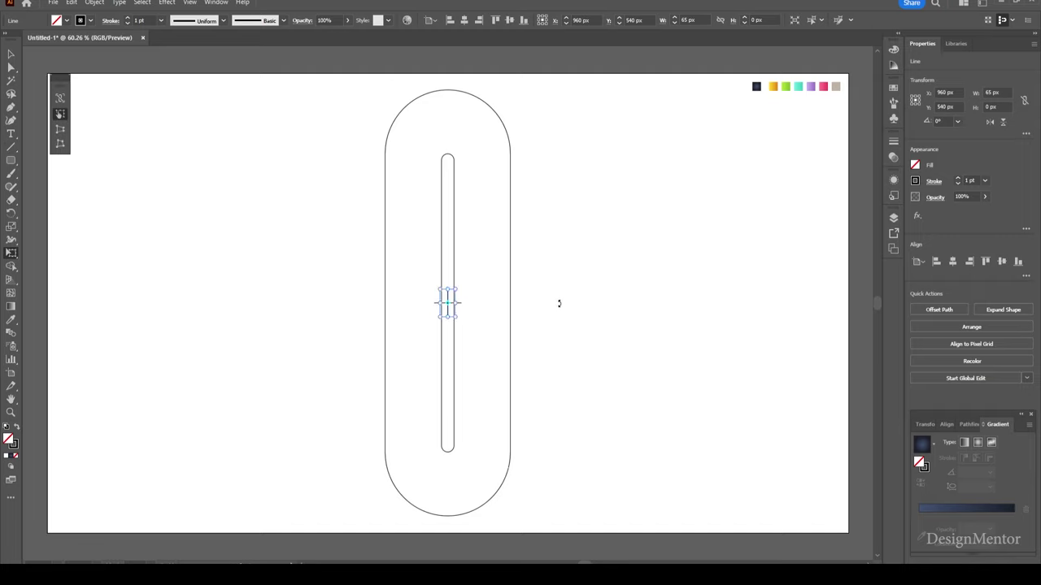
{"action": "key", "text": "b"}
{"action": "key", "text": "backslash"}
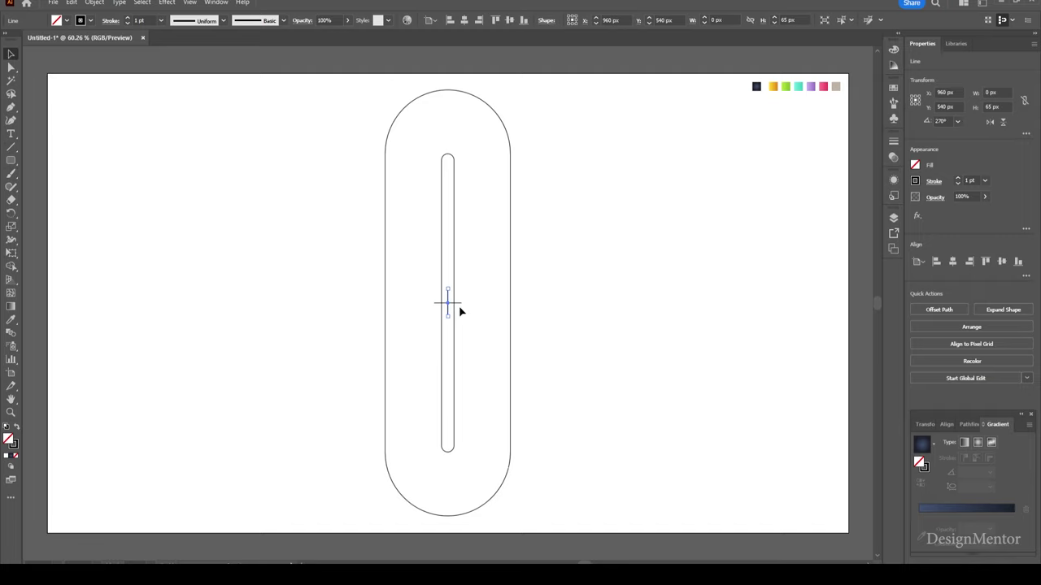
{"action": "left_click_drag", "start_coordinate": [447, 302], "coordinate": [462, 301]}
{"action": "key", "text": "v"}
{"action": "left_click", "coordinate": [448, 291], "text": "shift"}
{"action": "key", "text": "ctrl+g"}
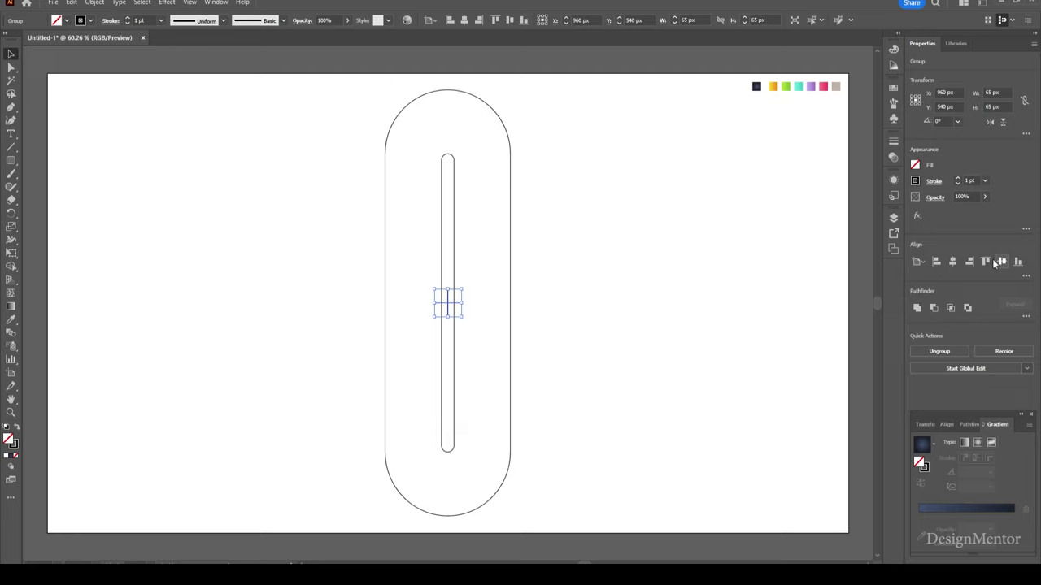
{"action": "left_click", "coordinate": [615, 306]}
{"action": "left_click_drag", "start_coordinate": [368, 109], "coordinate": [624, 174]}
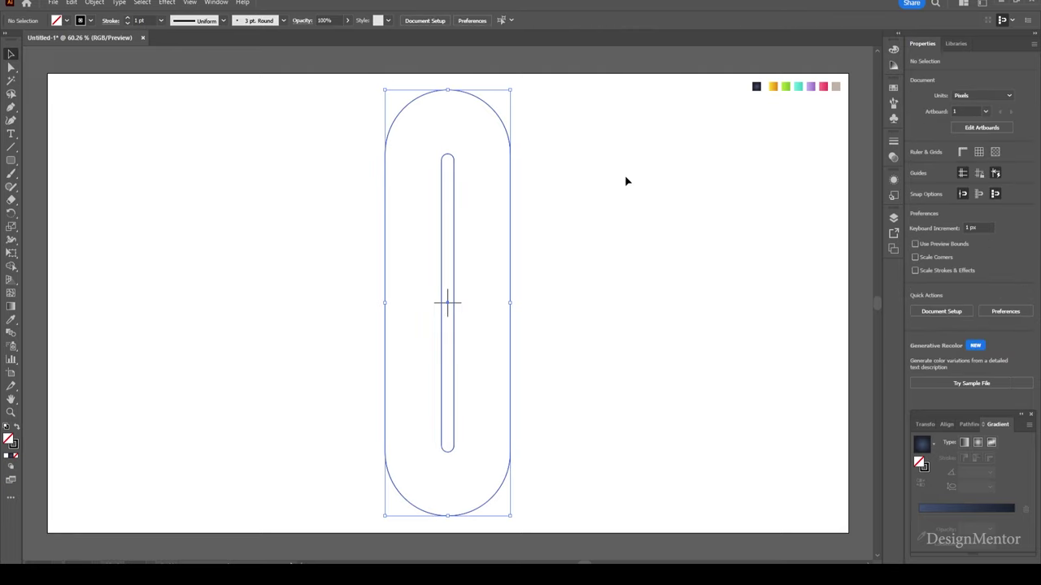
{"action": "left_click", "coordinate": [629, 170]}
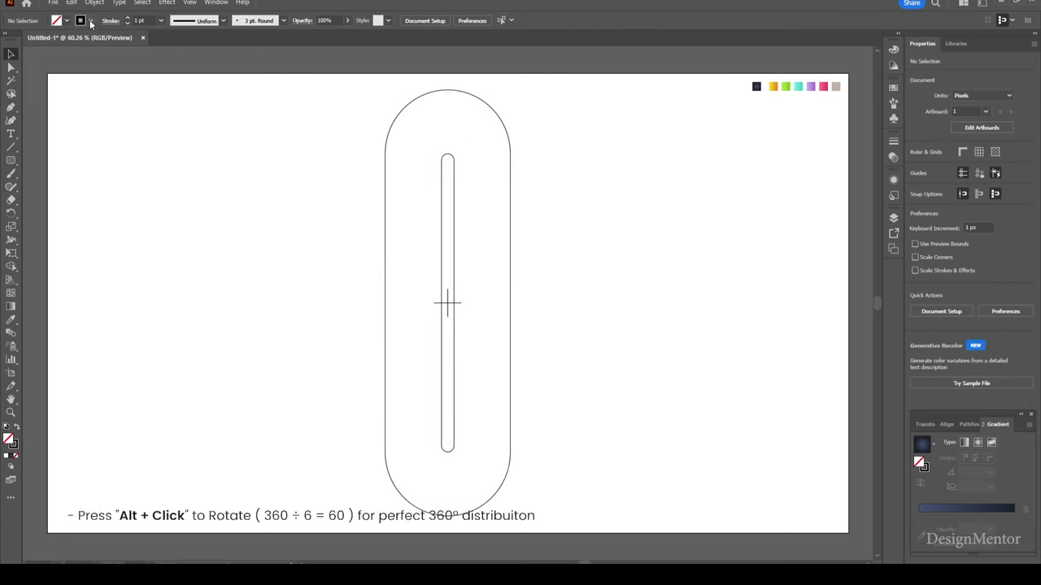
Switch the stroke to red and draw a 300 × 300 px circle.
{"action": "left_click", "coordinate": [90, 21]}
{"action": "left_click", "coordinate": [39, 41]}
{"action": "left_click", "coordinate": [11, 161]}
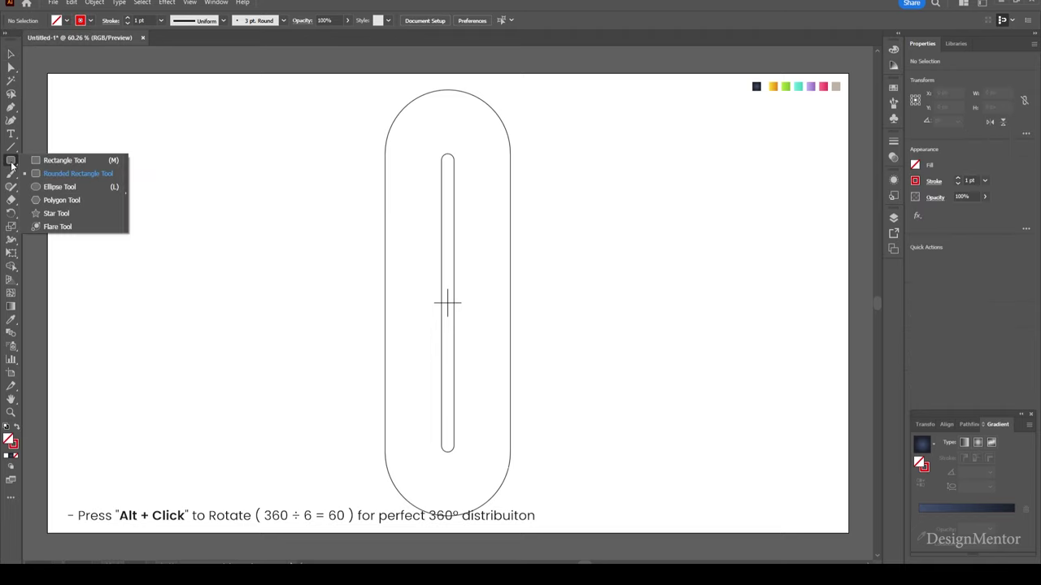
{"action": "left_click", "coordinate": [51, 187]}
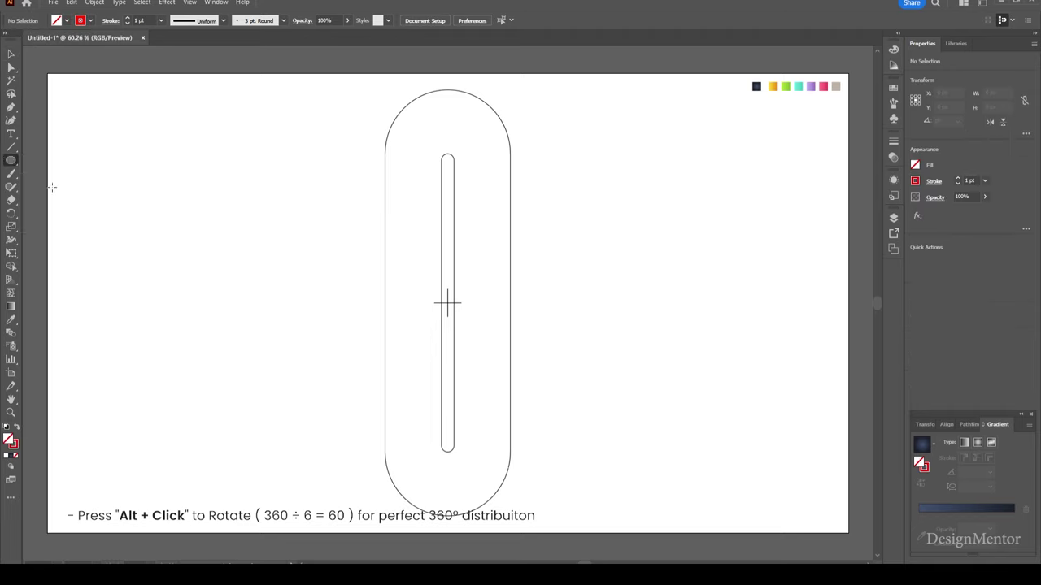
{"action": "left_click", "coordinate": [445, 133]}
{"action": "type", "text": "30"}
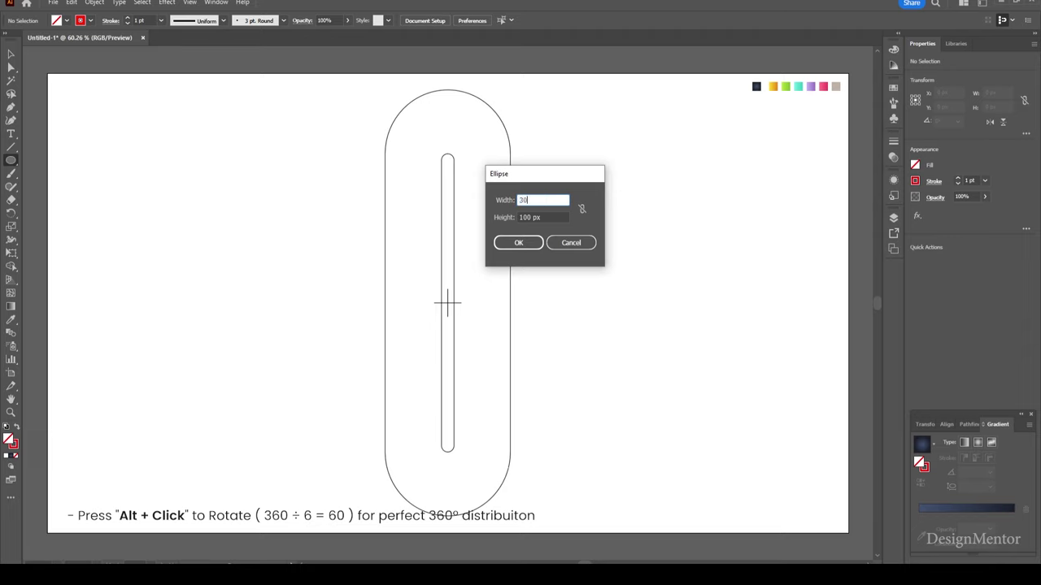
{"action": "type", "text": "0"}
{"action": "key", "text": "Tab"}
{"action": "type", "text": "300"}
{"action": "key", "text": "Return"}
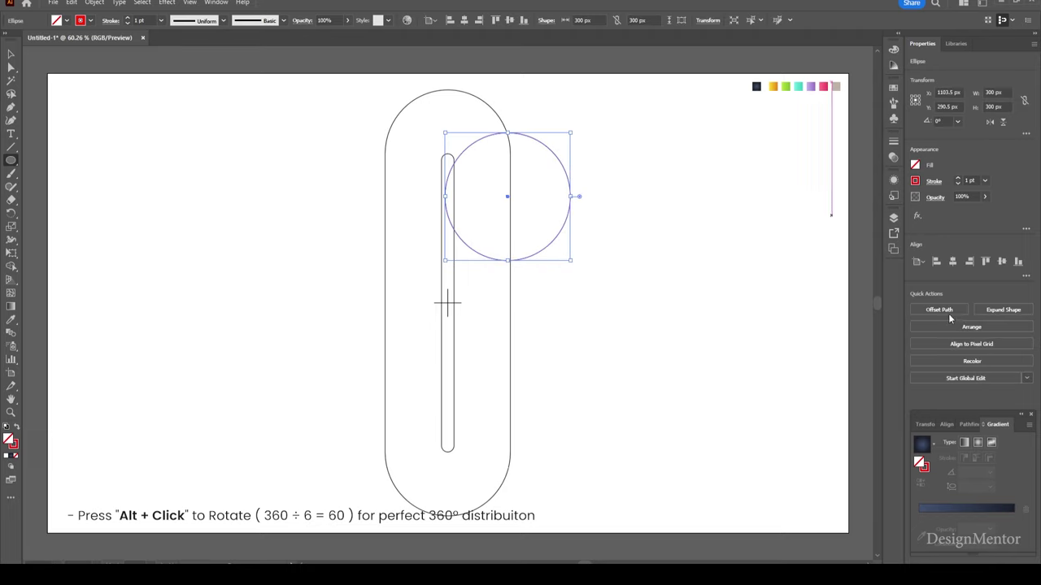
Centre the circle horizontally and nudge it up over the pill's top end.
{"action": "left_click", "coordinate": [953, 261]}
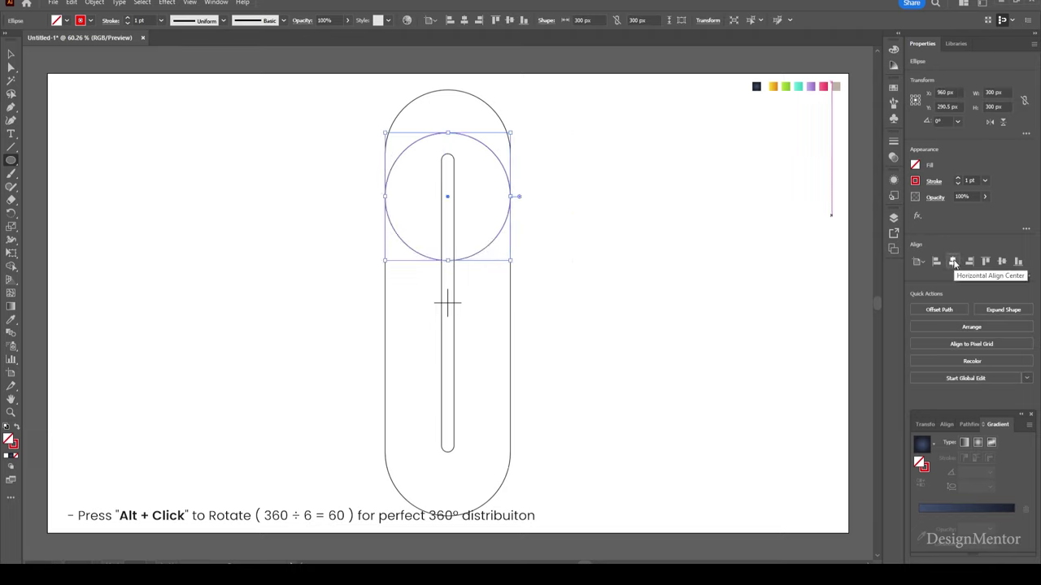
{"action": "key", "text": "v"}
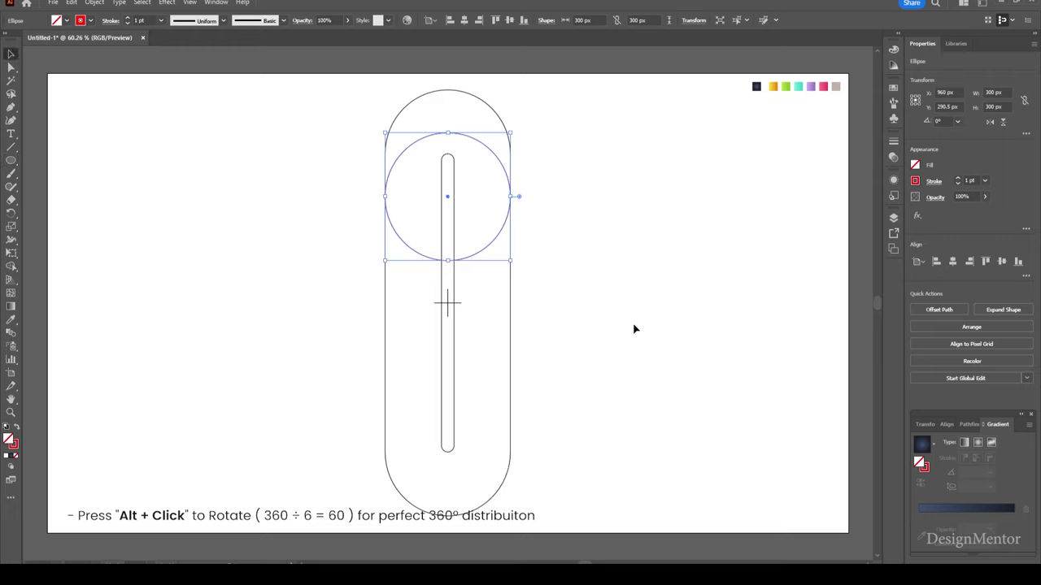
{"action": "key", "text": "shift+Up"}
{"action": "key", "text": "shift+Up"}
{"action": "key", "text": "shift+Up"}
{"action": "key", "text": "shift+Up"}
{"action": "key", "text": "shift+Up"}
{"action": "key", "text": "shift+Up"}
{"action": "key", "text": "shift+Up"}
{"action": "key", "text": "shift+Up"}
{"action": "key", "text": "shift+Up"}
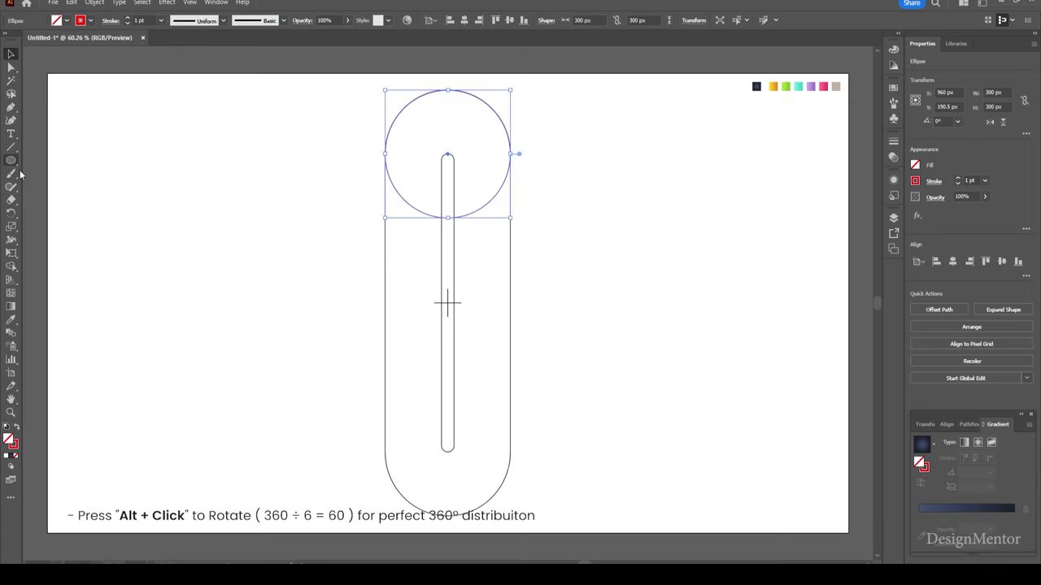
Make rotated copies of the circle at 60° steps around the pill's centre.
{"action": "left_click", "coordinate": [13, 216]}
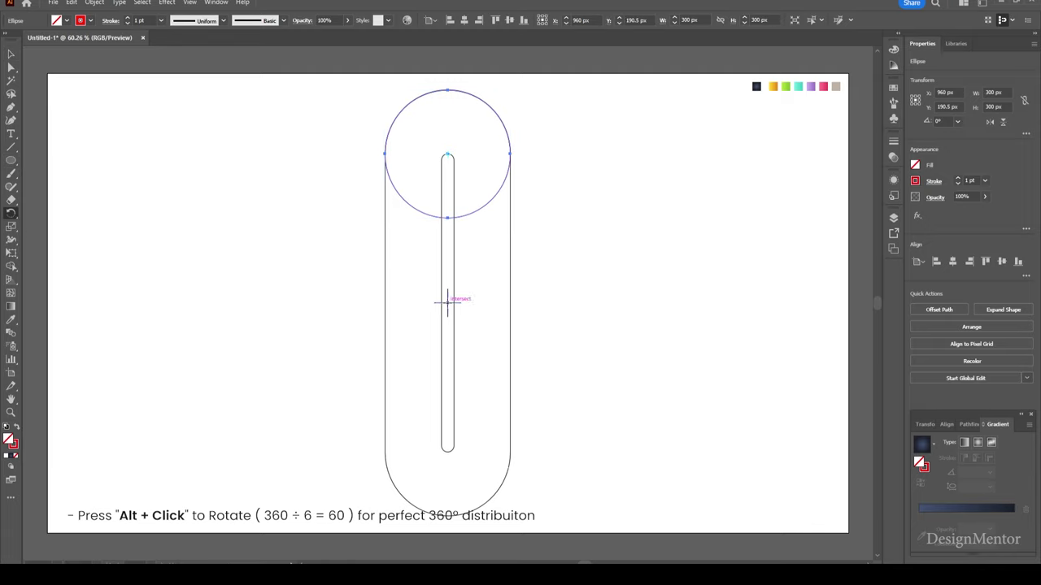
{"action": "left_click", "coordinate": [447, 302], "text": "alt"}
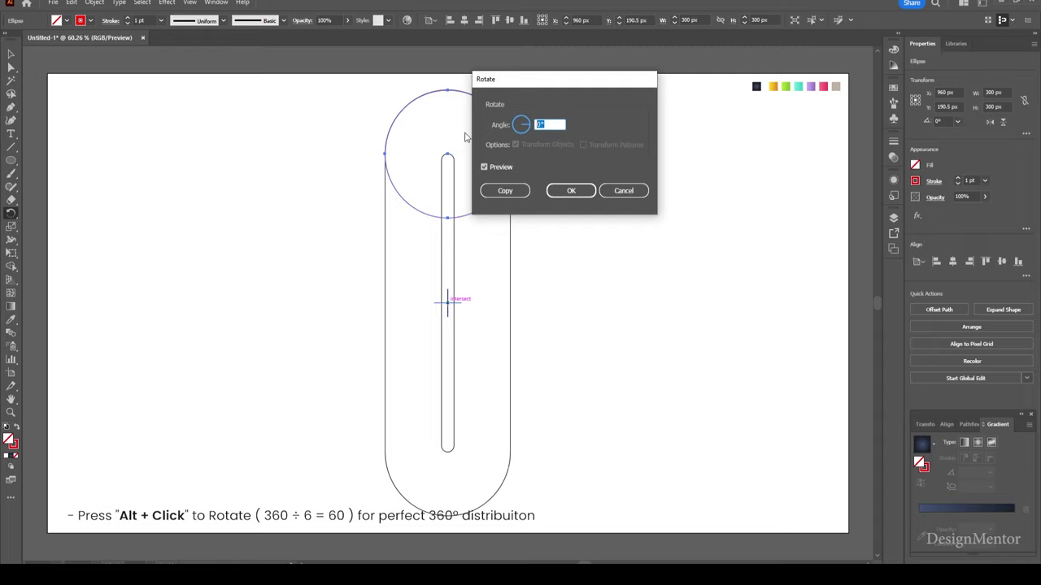
{"action": "type", "text": "60"}
{"action": "left_click", "coordinate": [504, 192]}
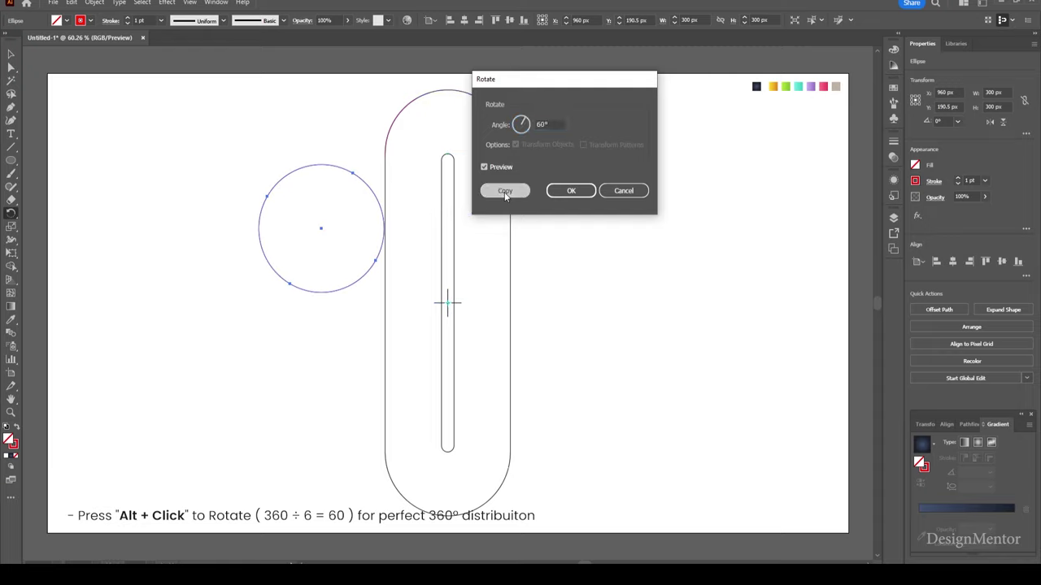
{"action": "key", "text": "ctrl+d"}
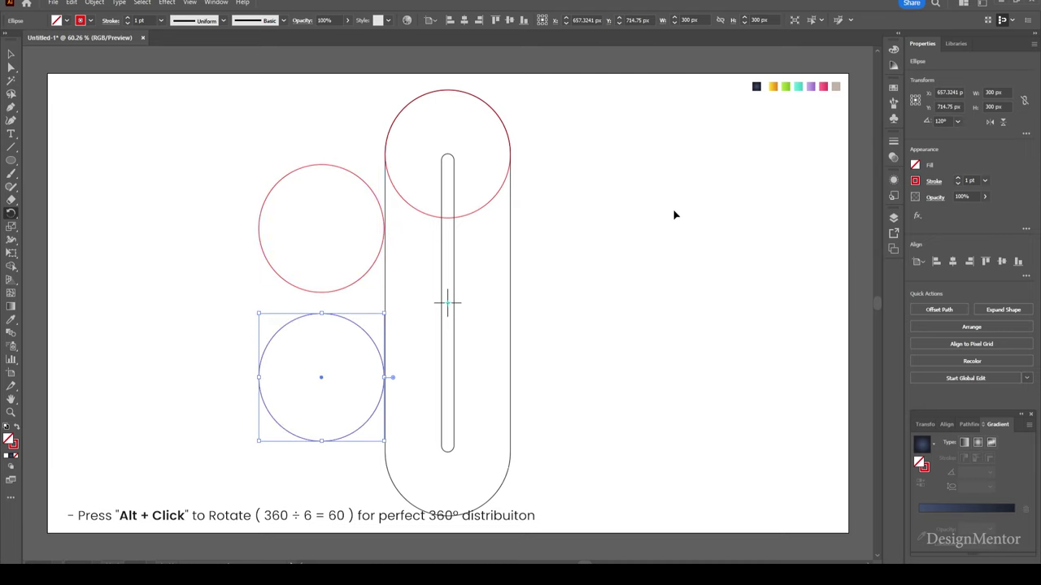
{"action": "key", "text": "ctrl+d"}
{"action": "key", "text": "ctrl+d"}
{"action": "key", "text": "ctrl+d"}
Paste a copy of the pill group in front and rotate it −60°.
{"action": "key", "text": "v"}
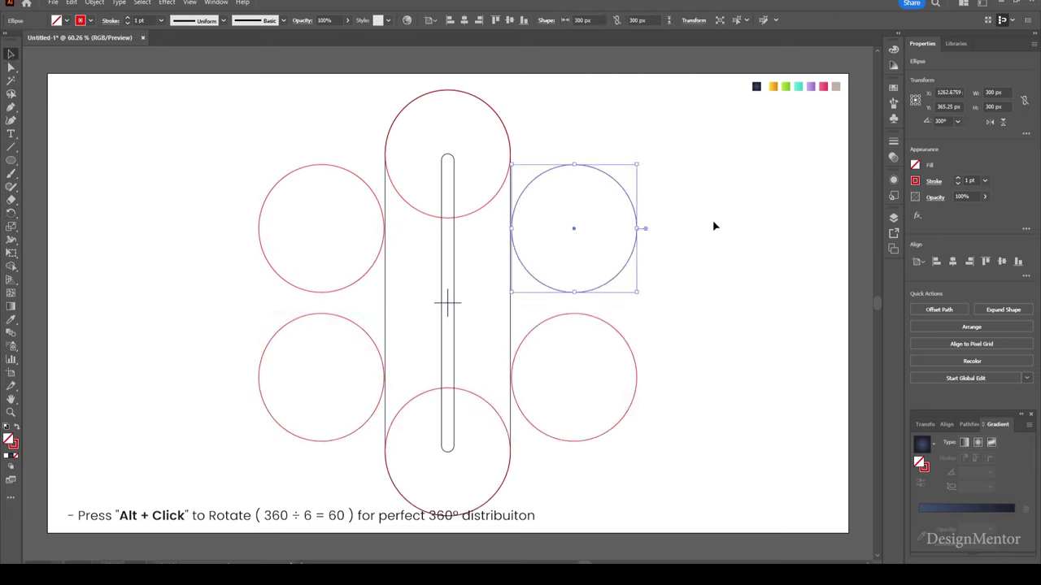
{"action": "left_click", "coordinate": [529, 344]}
{"action": "left_click", "coordinate": [512, 326]}
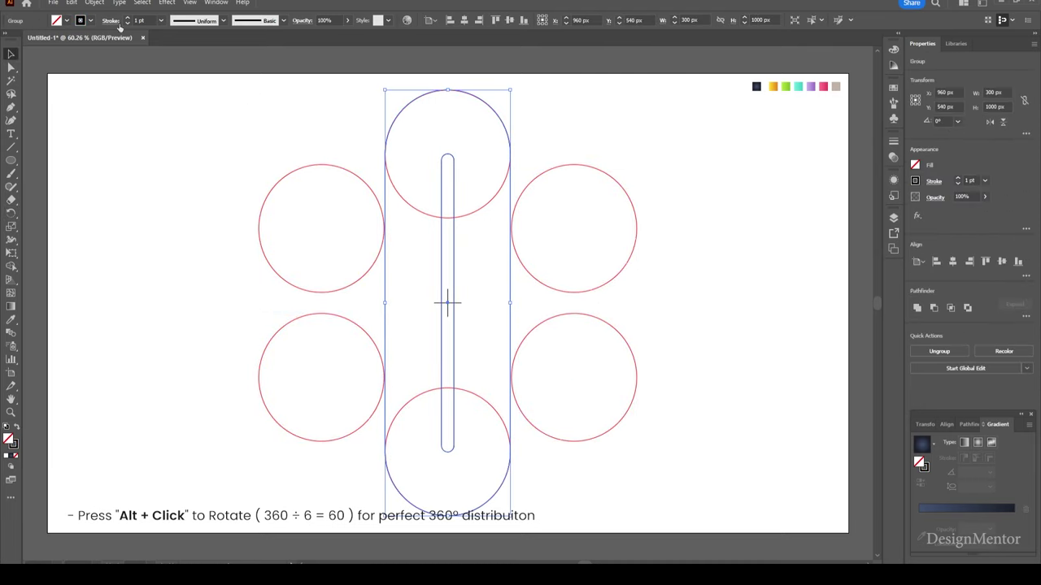
{"action": "left_click", "coordinate": [71, 2]}
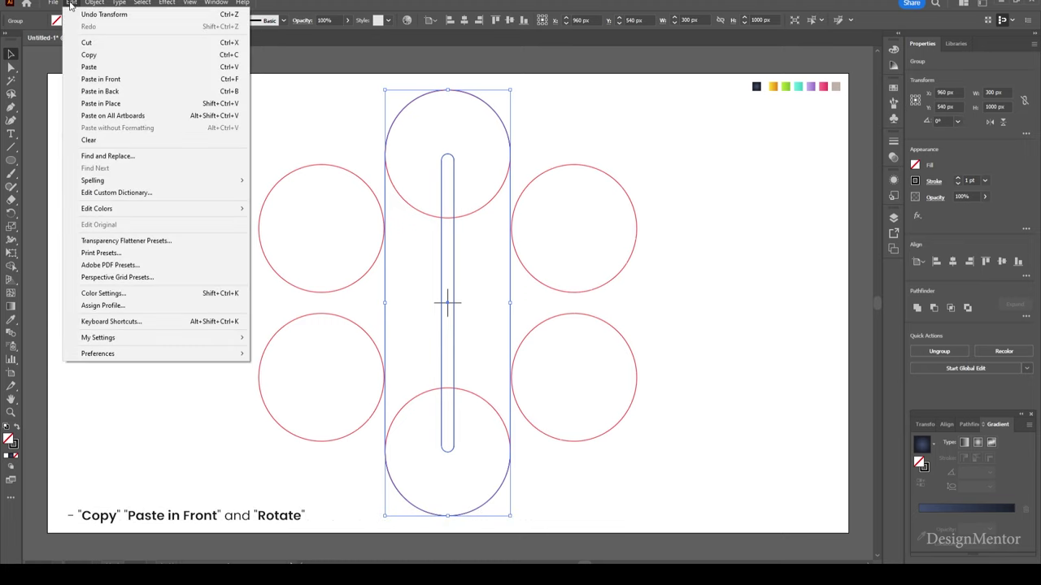
{"action": "left_click", "coordinate": [89, 56]}
{"action": "left_click", "coordinate": [72, 2]}
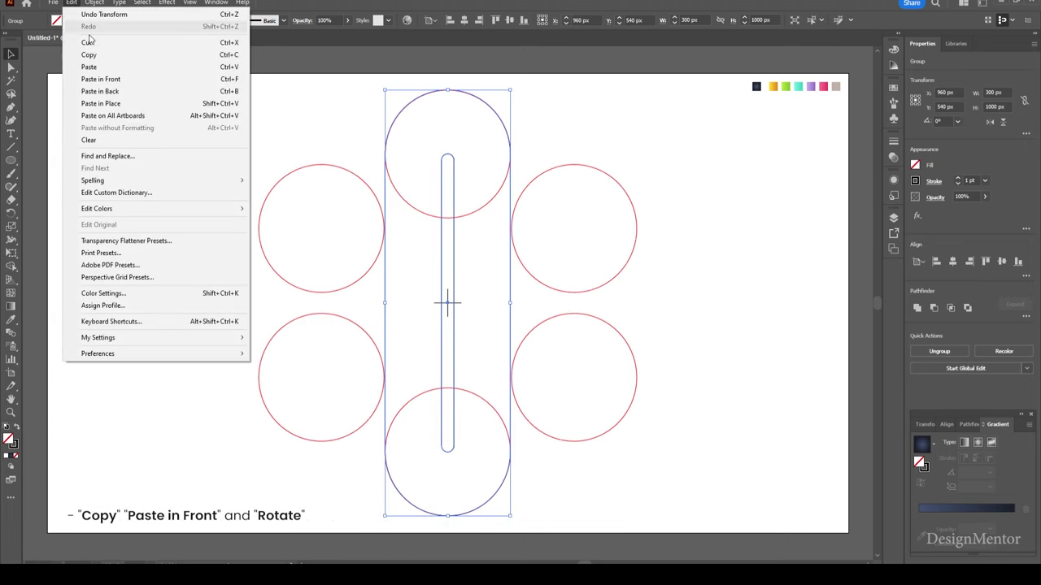
{"action": "left_click", "coordinate": [101, 79]}
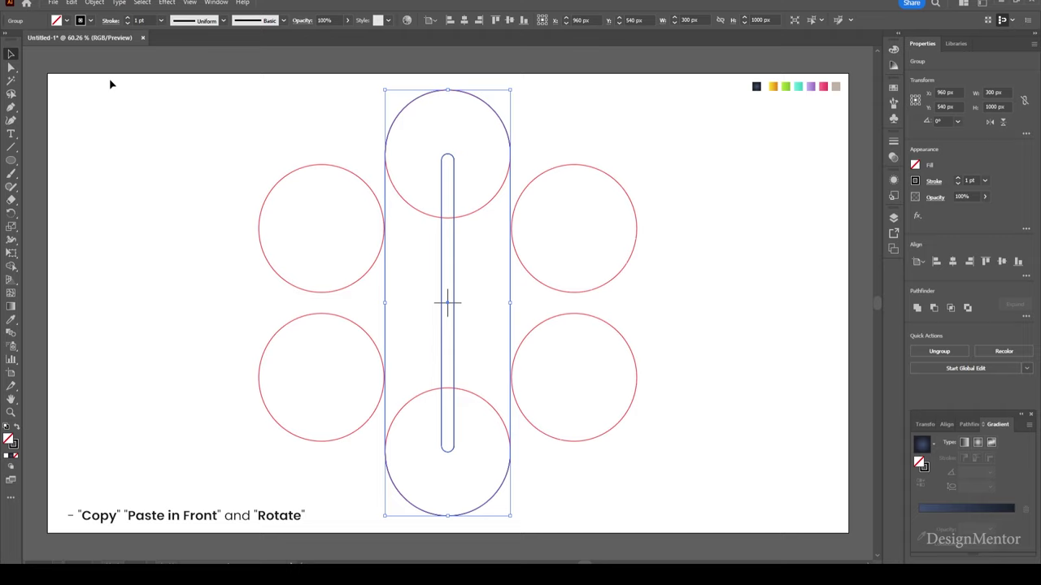
{"action": "key", "text": "e"}
{"action": "mouse_move", "coordinate": [514, 83]}
{"action": "left_mouse_down"}
{"action": "mouse_move", "coordinate": [673, 222]}
{"action": "mouse_move", "coordinate": [685, 249]}
{"action": "left_mouse_up"}
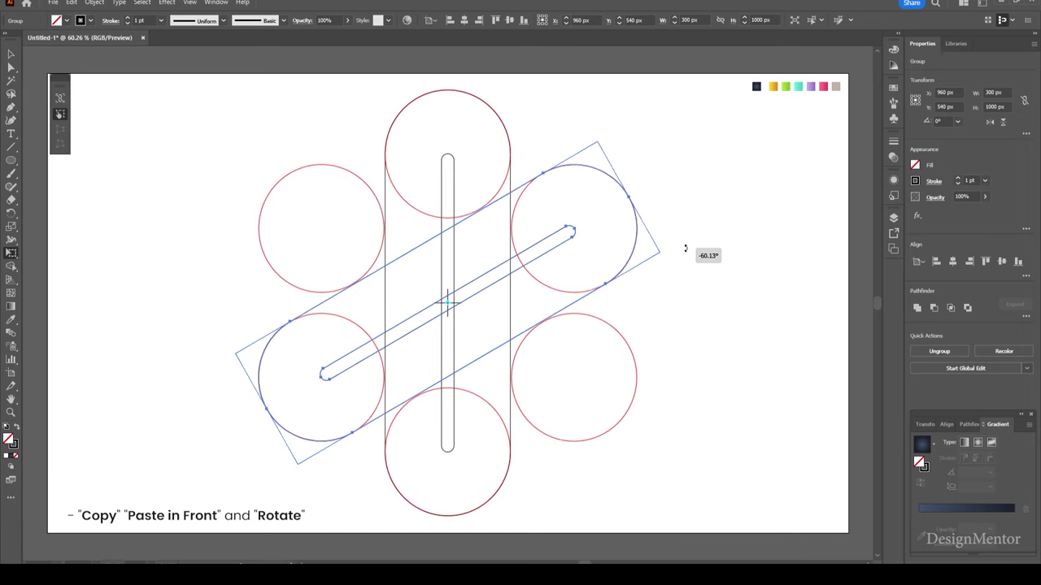
{"action": "left_click_drag", "start_coordinate": [686, 249], "coordinate": [692, 242]}
{"action": "key", "text": "v"}
{"action": "left_click", "coordinate": [704, 244]}
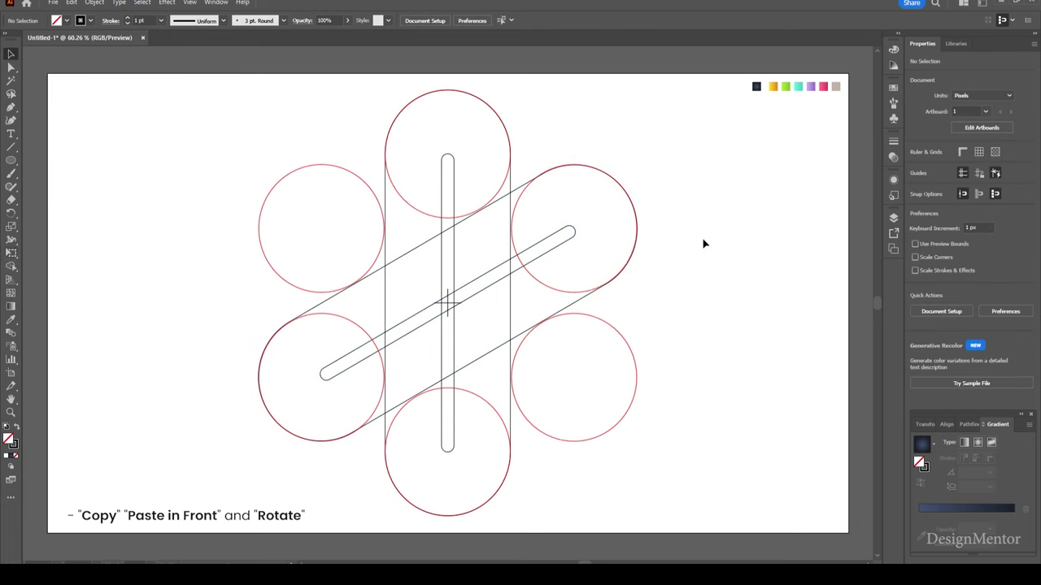
Paste another copy of the vertical pill group and rotate it +60°.
{"action": "left_click", "coordinate": [510, 321]}
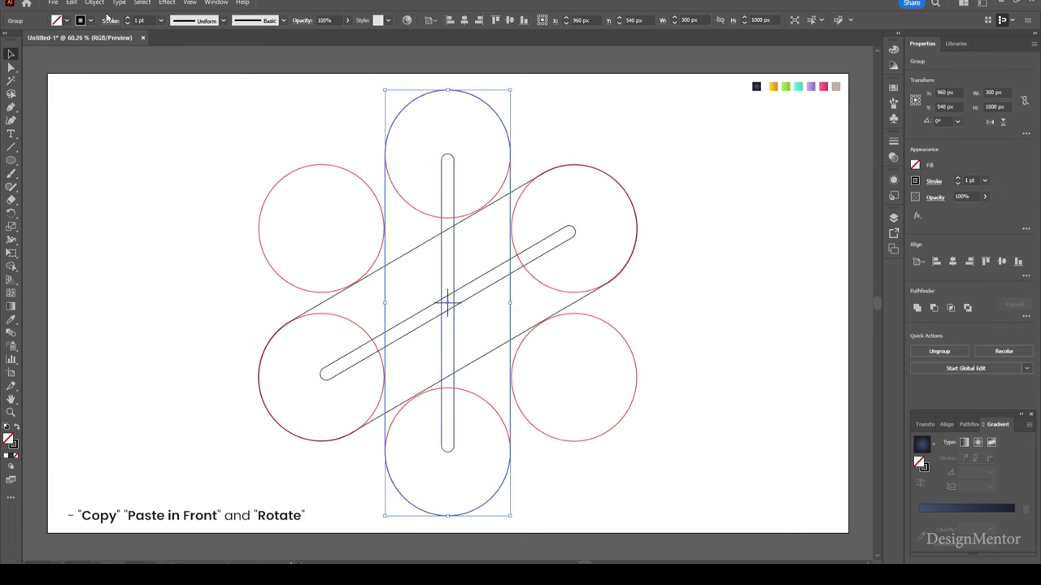
{"action": "left_click", "coordinate": [71, 2]}
{"action": "left_click", "coordinate": [89, 54]}
{"action": "left_click", "coordinate": [71, 2]}
{"action": "left_click", "coordinate": [100, 79]}
{"action": "left_click_drag", "start_coordinate": [509, 85], "coordinate": [639, 507]}
{"action": "left_click", "coordinate": [693, 453]}
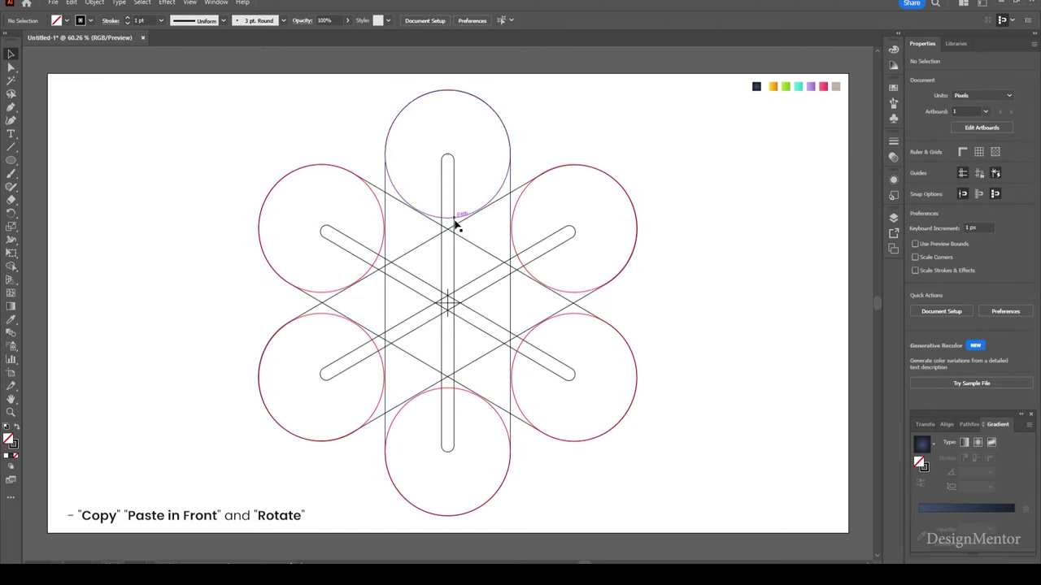
Delete the six red helper circles one by one, keeping the centre cross.
{"action": "left_click", "coordinate": [394, 188]}
{"action": "key", "text": "Delete"}
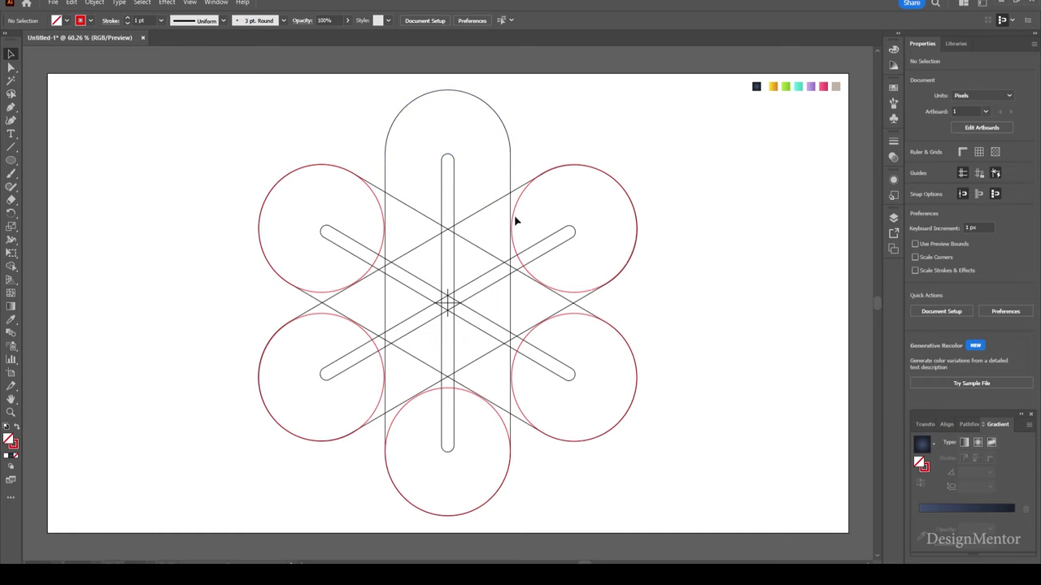
{"action": "left_click", "coordinate": [517, 205]}
{"action": "key", "text": "Delete"}
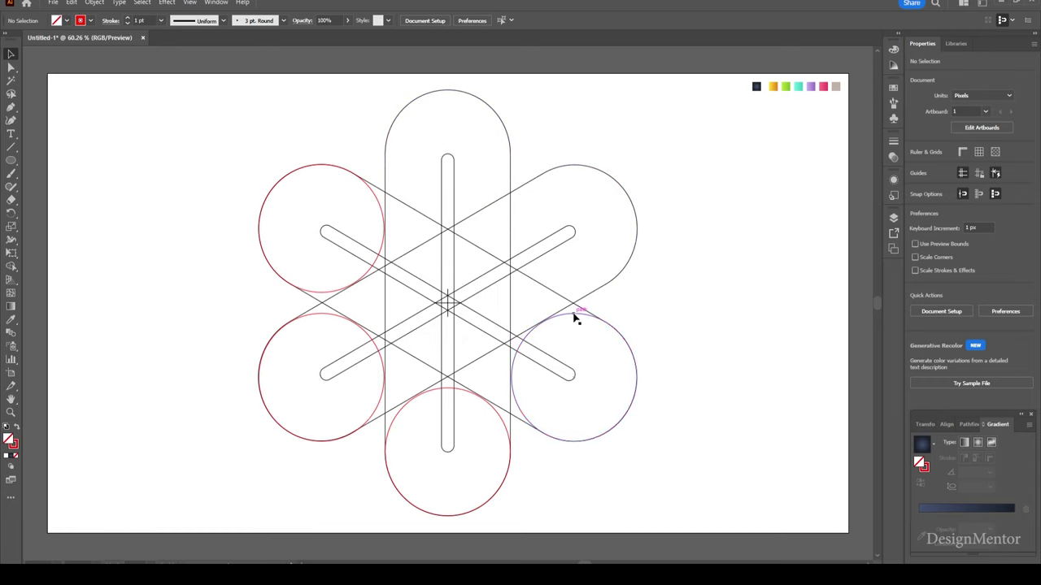
{"action": "left_click", "coordinate": [573, 315]}
{"action": "key", "text": "Delete"}
{"action": "left_click", "coordinate": [390, 423]}
{"action": "key", "text": "Delete"}
{"action": "left_click", "coordinate": [324, 314]}
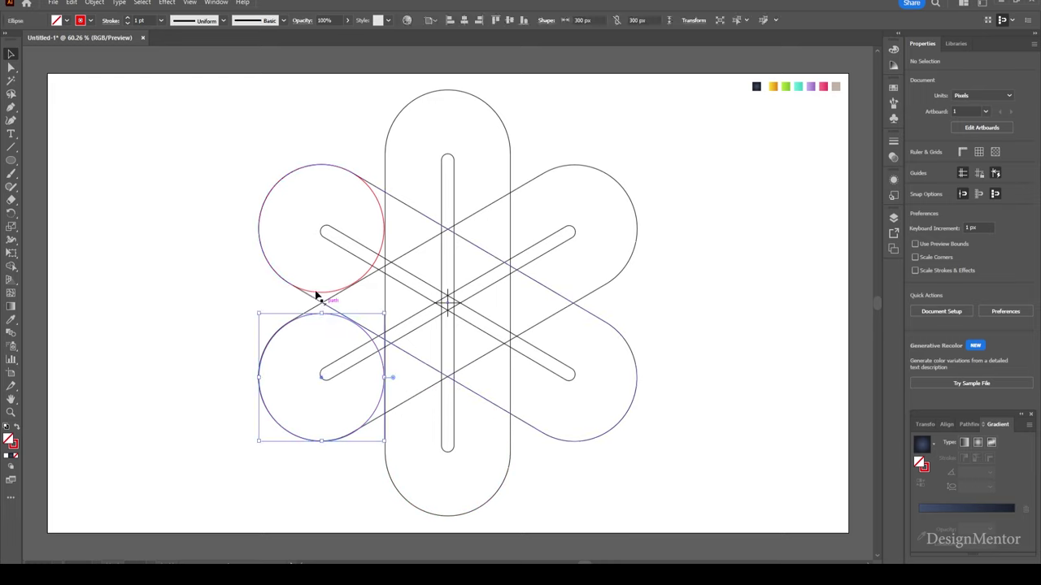
{"action": "key", "text": "Delete"}
{"action": "left_click", "coordinate": [321, 291]}
{"action": "key", "text": "Delete"}
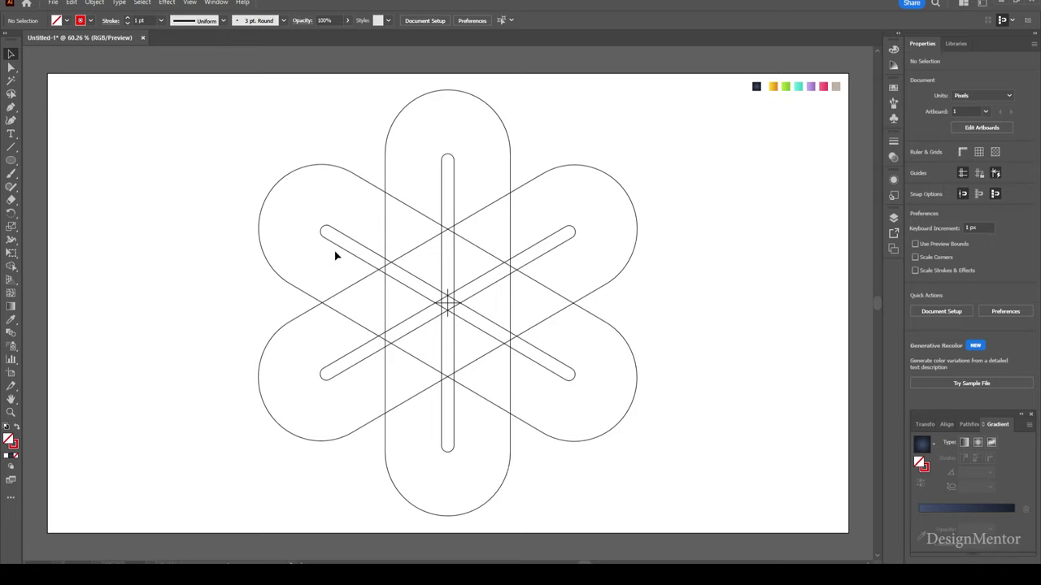
{"action": "left_click", "coordinate": [448, 297]}
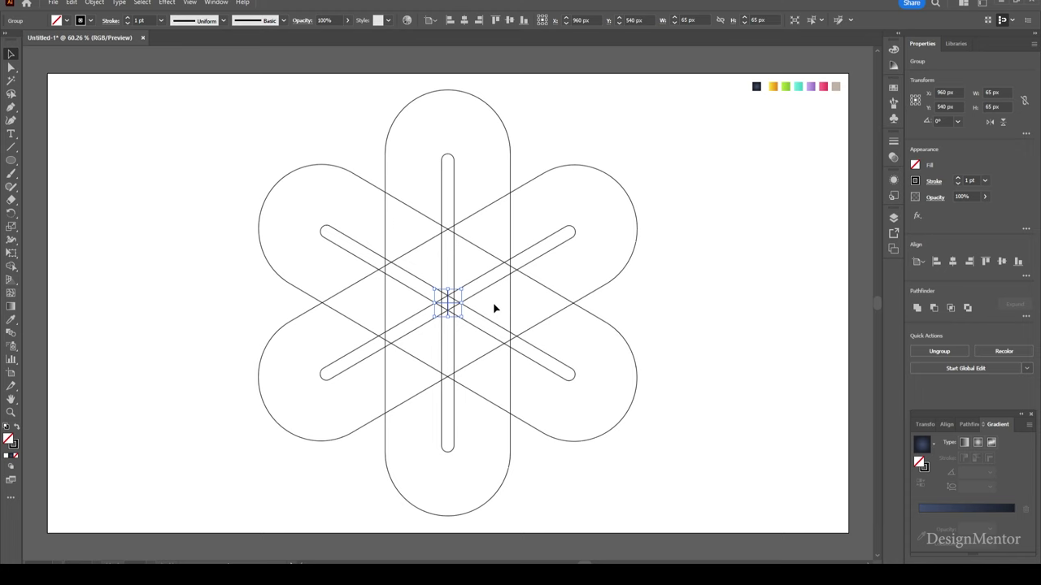
{"action": "left_click", "coordinate": [494, 308]}
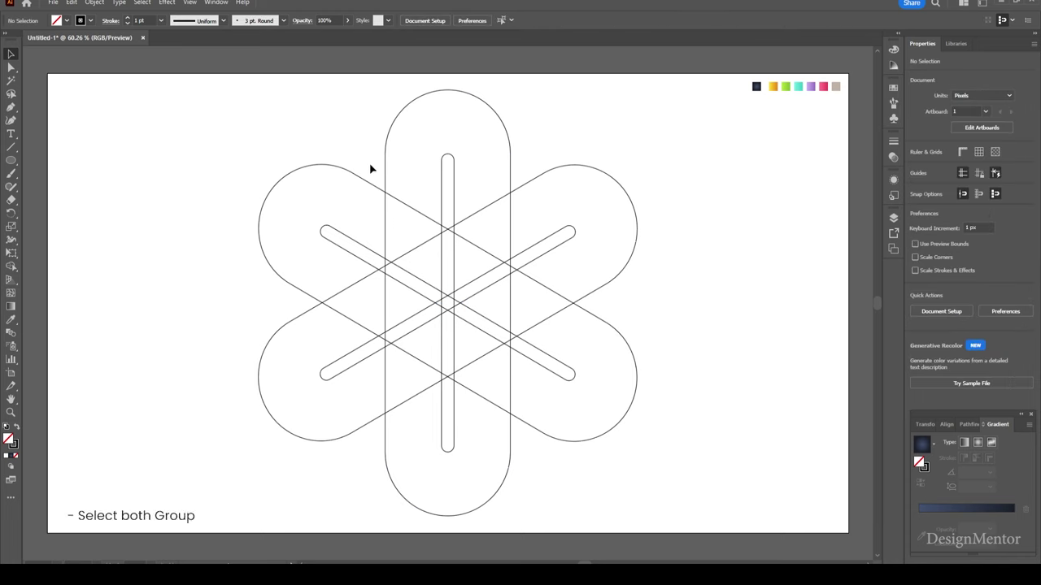
Group all three pill pairs and the centre cross into one object.
{"action": "left_click_drag", "start_coordinate": [265, 128], "coordinate": [660, 473]}
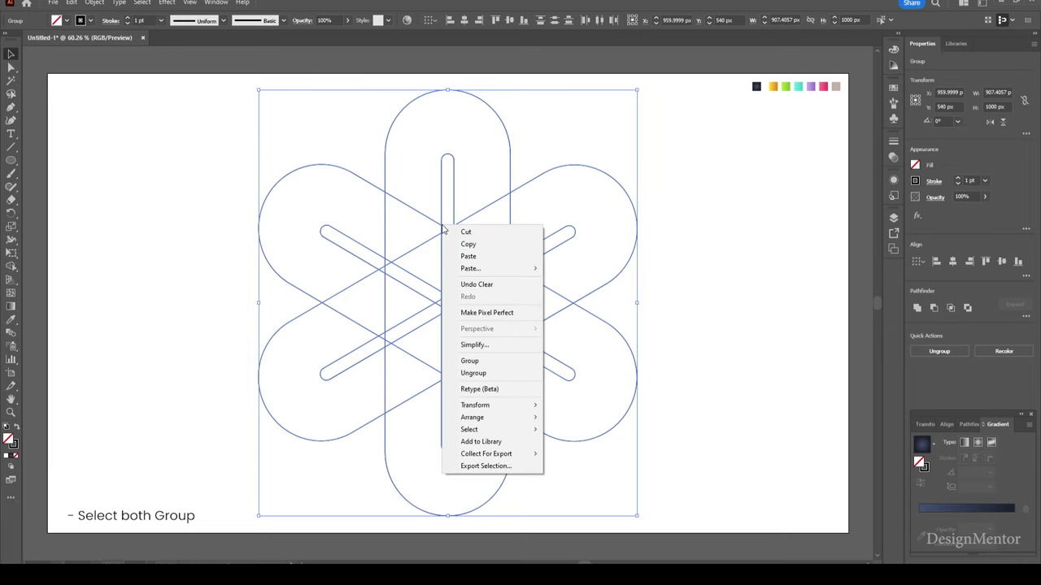
{"action": "left_click", "coordinate": [484, 361]}
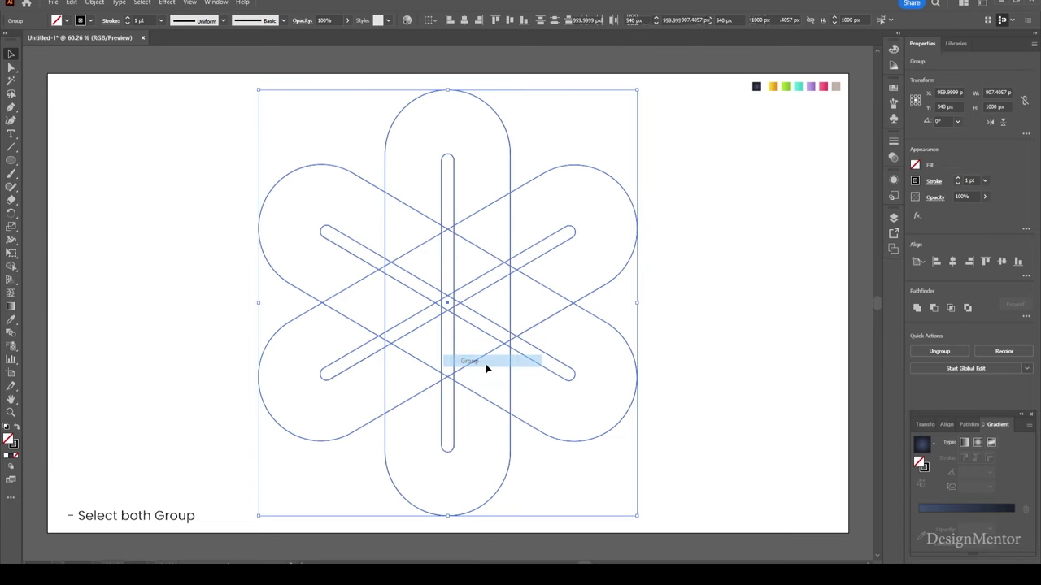
{"action": "left_click", "coordinate": [10, 267]}
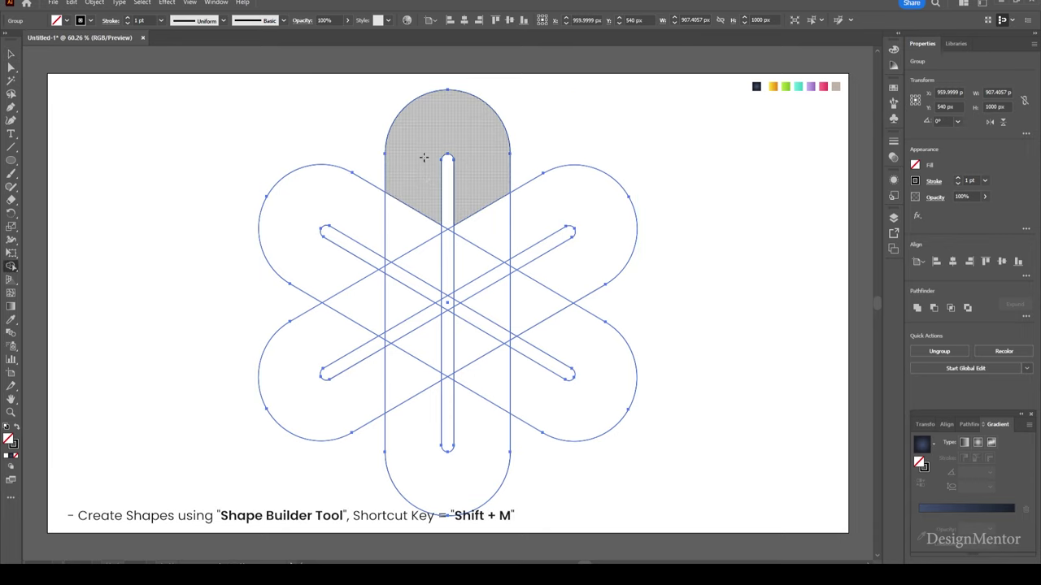
Use Shape Builder to merge the top, upper-right, lower-right and bottom loop regions.
{"action": "left_click_drag", "start_coordinate": [468, 178], "coordinate": [459, 299]}
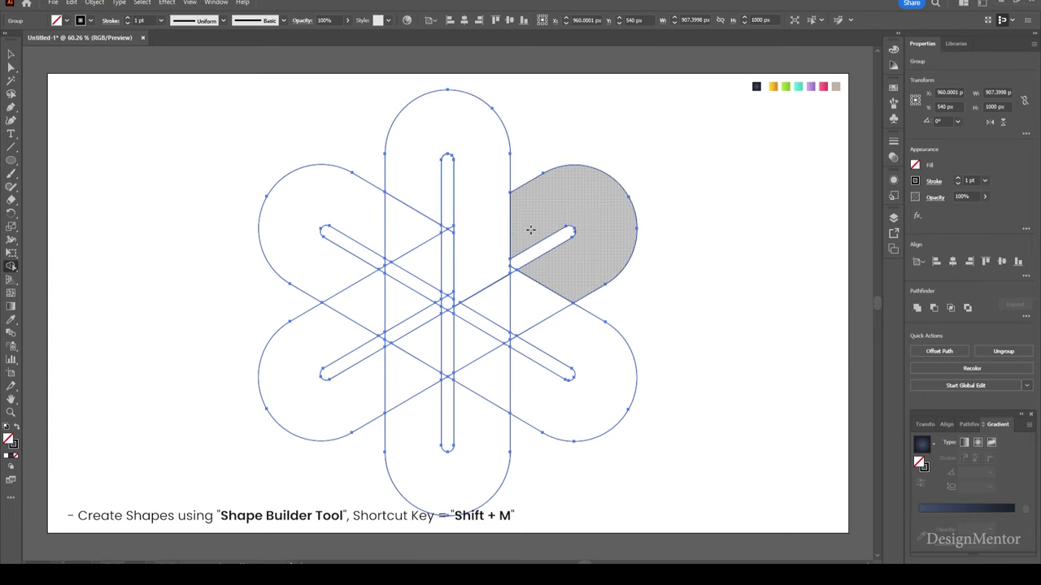
{"action": "left_click_drag", "start_coordinate": [551, 278], "coordinate": [454, 309]}
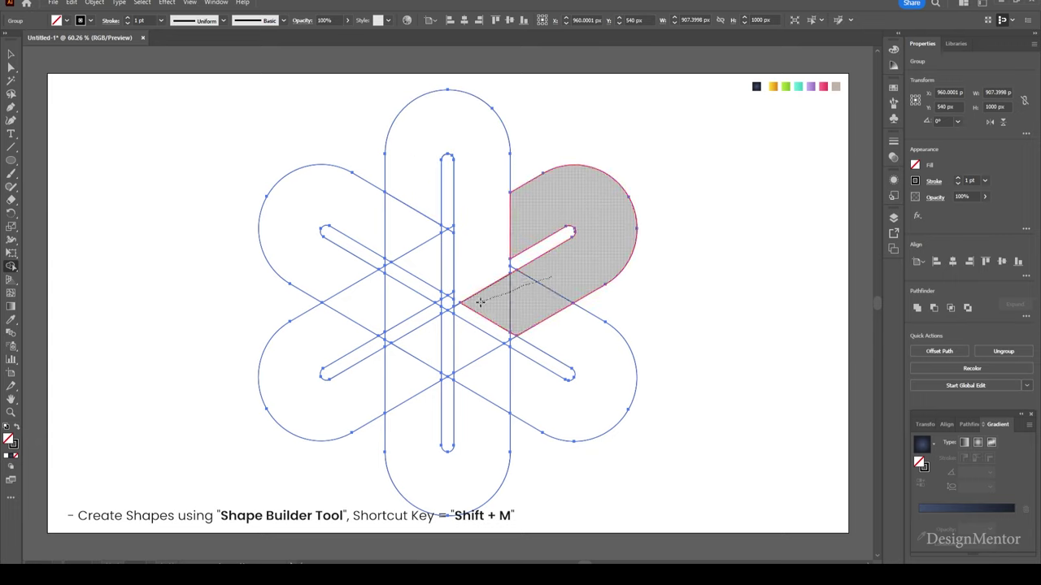
{"action": "left_click_drag", "start_coordinate": [516, 333], "coordinate": [521, 319]}
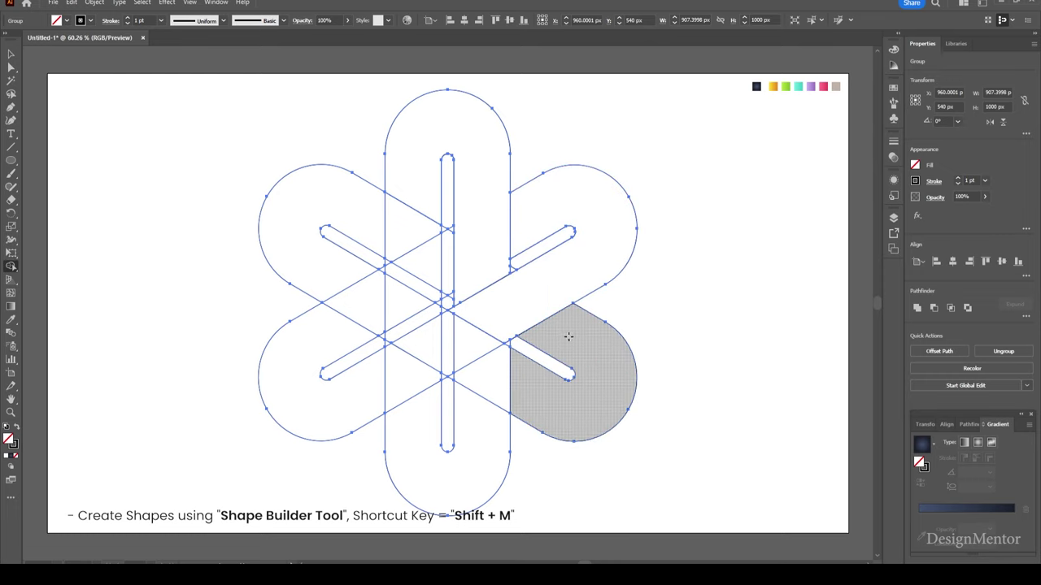
{"action": "left_click_drag", "start_coordinate": [564, 410], "coordinate": [455, 375]}
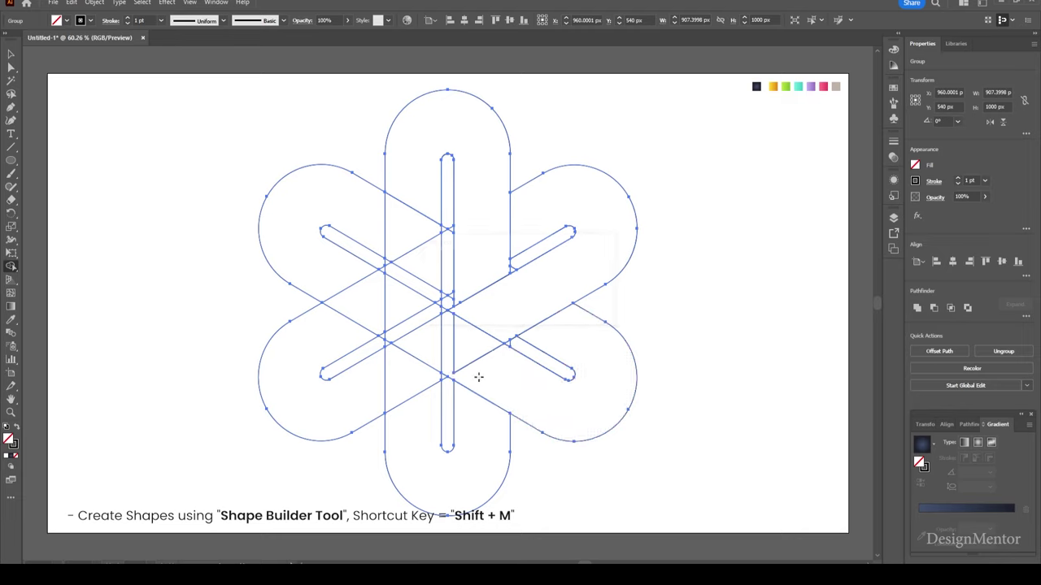
{"action": "left_click_drag", "start_coordinate": [547, 364], "coordinate": [511, 338]}
{"action": "left_click_drag", "start_coordinate": [515, 268], "coordinate": [516, 267]}
{"action": "left_click_drag", "start_coordinate": [448, 188], "coordinate": [448, 209]}
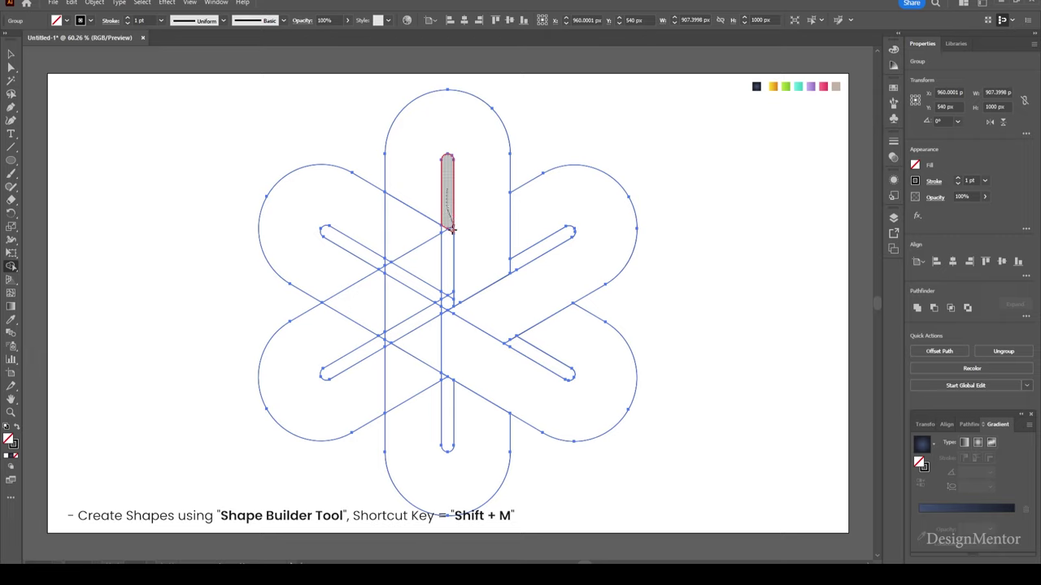
{"action": "left_click_drag", "start_coordinate": [451, 230], "coordinate": [451, 231]}
{"action": "mouse_move", "coordinate": [410, 446]}
{"action": "left_mouse_down"}
{"action": "mouse_move", "coordinate": [392, 356]}
{"action": "mouse_move", "coordinate": [432, 320]}
{"action": "left_mouse_up"}
{"action": "left_click_drag", "start_coordinate": [449, 444], "coordinate": [442, 379]}
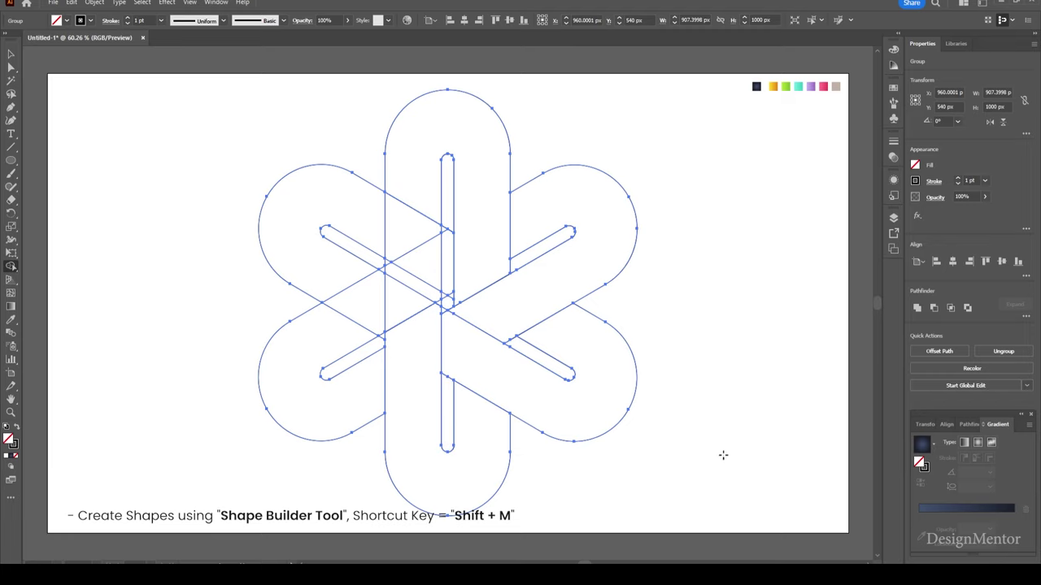
Merge the remaining lower-left and upper-left loop regions into single pieces.
{"action": "mouse_move", "coordinate": [305, 338]}
{"action": "left_mouse_down"}
{"action": "mouse_move", "coordinate": [387, 269]}
{"action": "mouse_move", "coordinate": [379, 309]}
{"action": "left_mouse_up"}
{"action": "left_click_drag", "start_coordinate": [420, 374], "coordinate": [431, 340]}
{"action": "left_click_drag", "start_coordinate": [439, 304], "coordinate": [439, 306]}
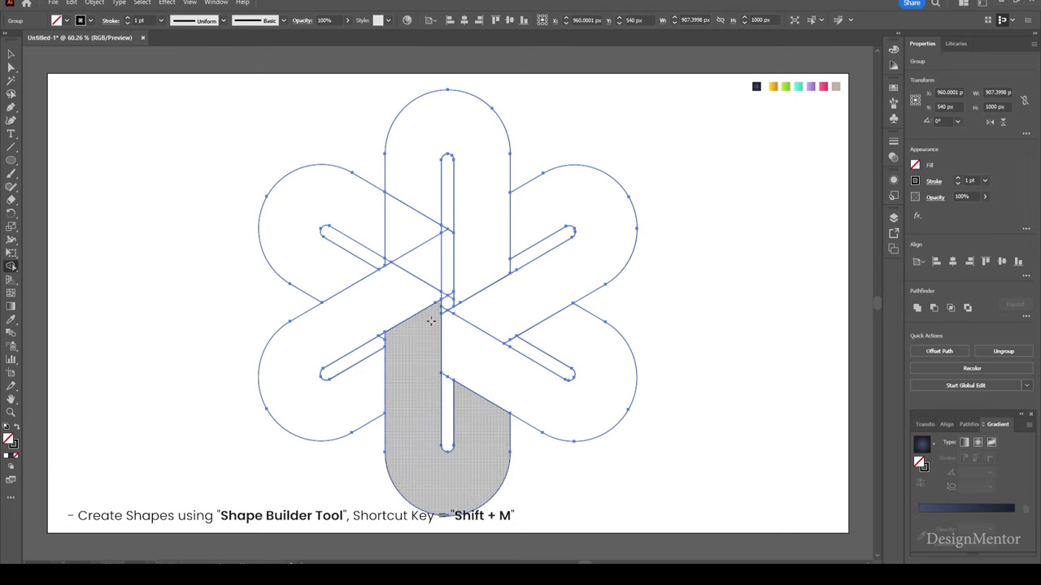
{"action": "left_click_drag", "start_coordinate": [532, 369], "coordinate": [451, 328]}
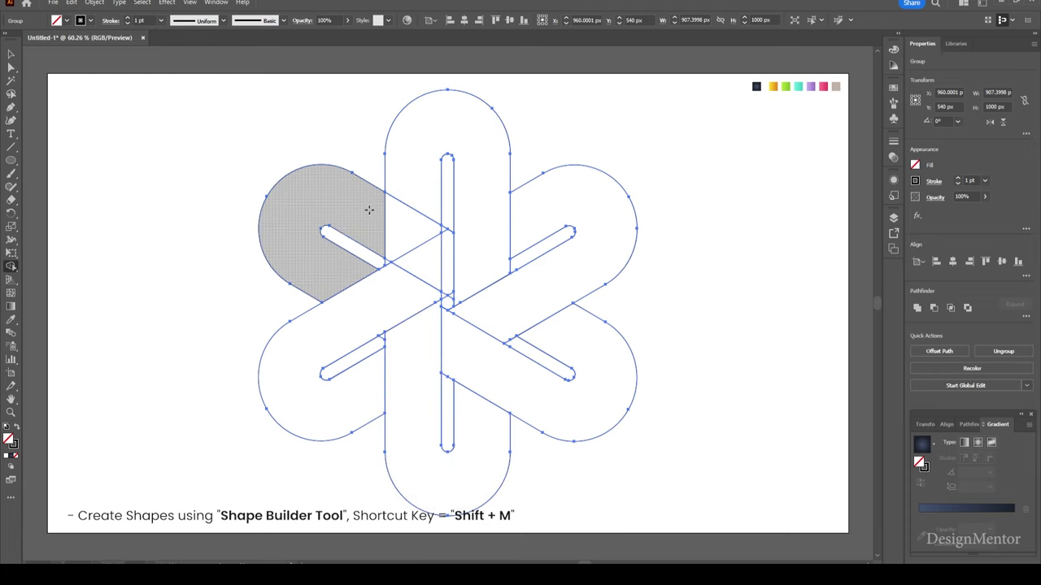
{"action": "left_click_drag", "start_coordinate": [369, 210], "coordinate": [452, 294]}
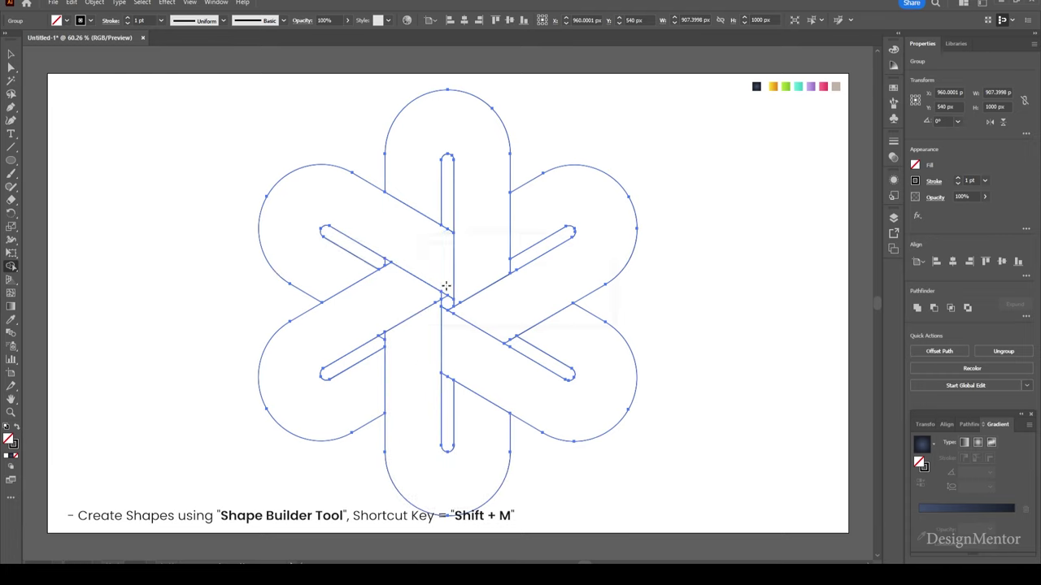
{"action": "left_click", "coordinate": [542, 209]}
{"action": "left_click", "coordinate": [454, 491]}
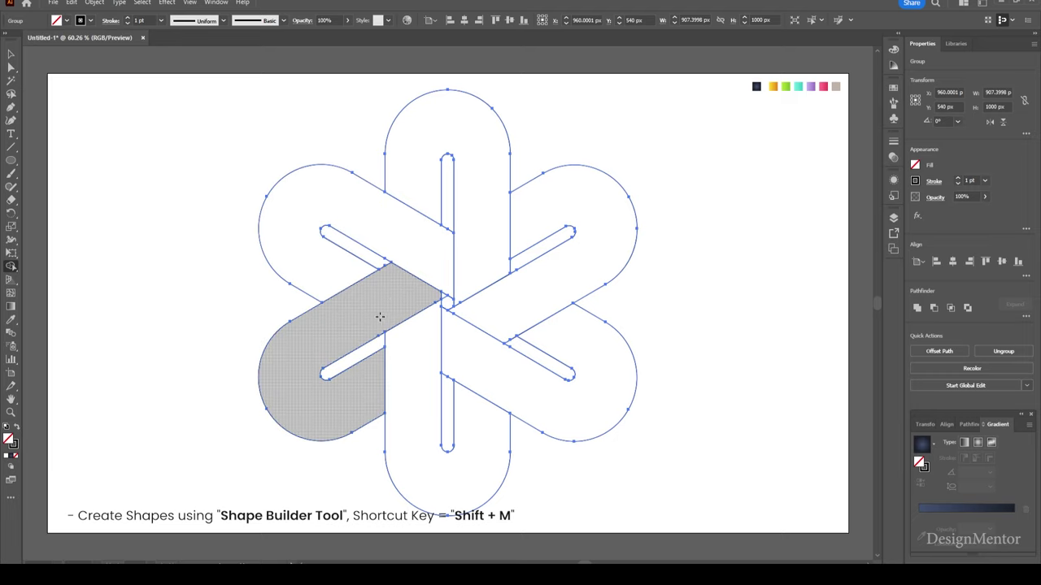
{"action": "left_click_drag", "start_coordinate": [439, 298], "coordinate": [447, 305]}
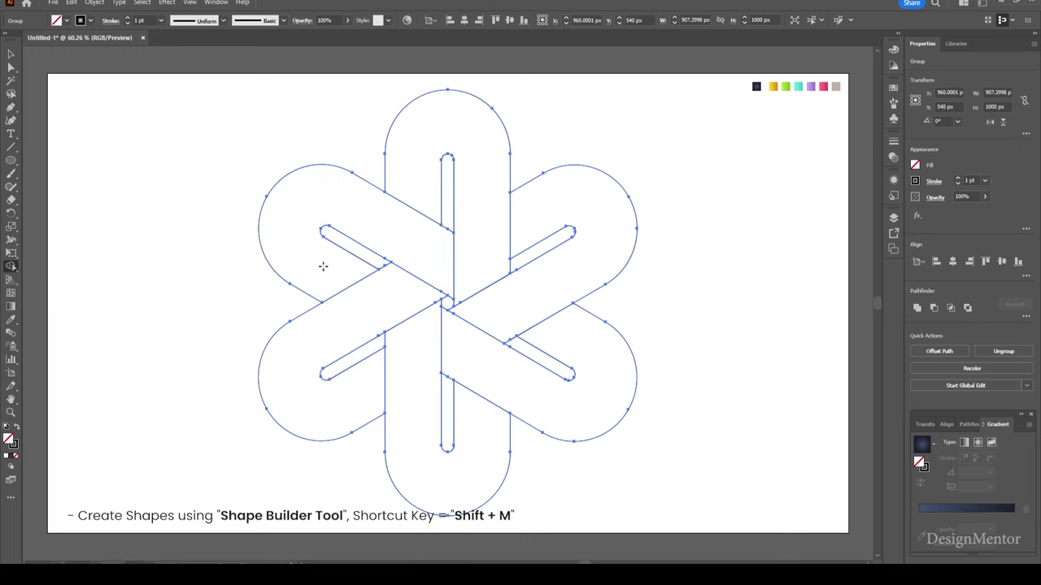
Ungroup the loop artwork and then the remaining vertical loop group into separate loops.
{"action": "left_click", "coordinate": [513, 144]}
{"action": "right_click", "coordinate": [509, 147]}
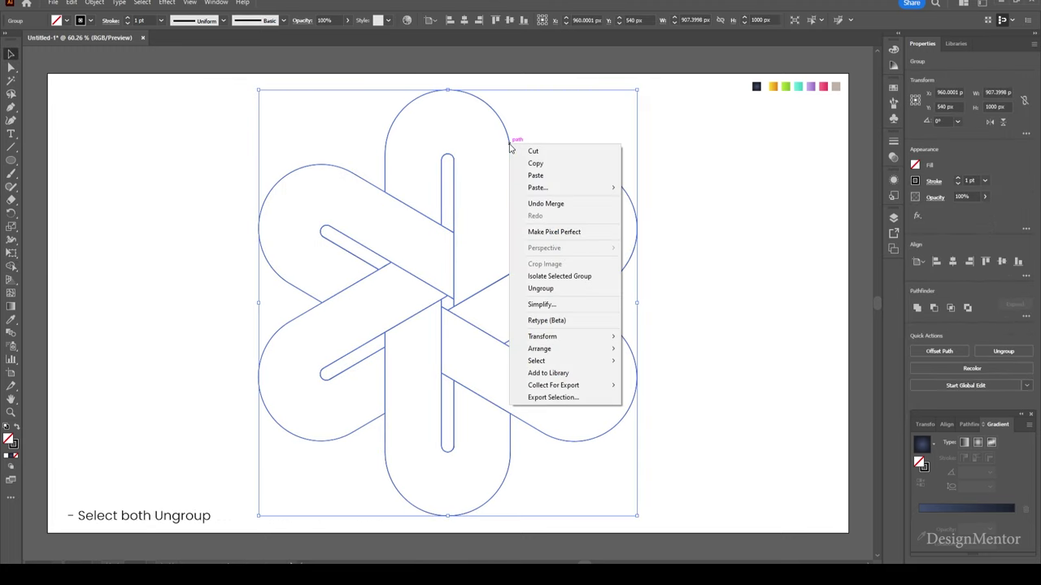
{"action": "left_click", "coordinate": [540, 288]}
{"action": "left_click", "coordinate": [512, 135]}
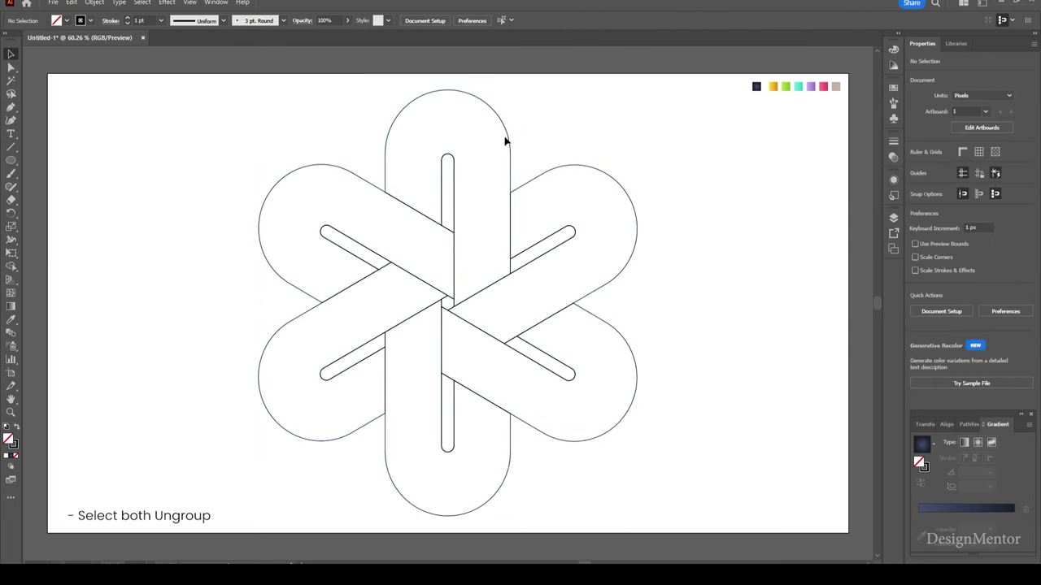
{"action": "left_click", "coordinate": [510, 138]}
{"action": "right_click", "coordinate": [510, 140]}
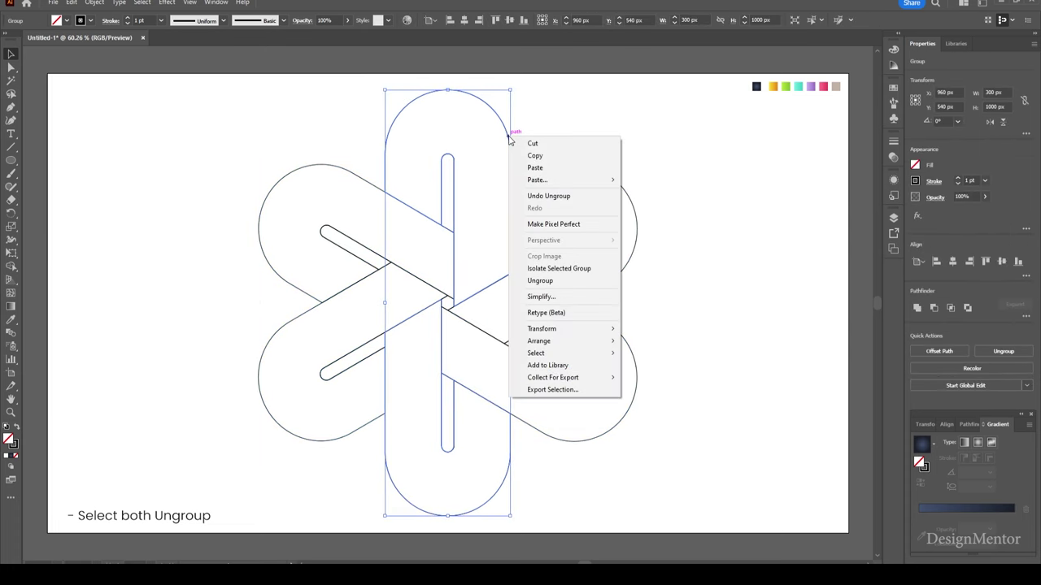
{"action": "left_click", "coordinate": [559, 280]}
{"action": "left_click", "coordinate": [534, 107]}
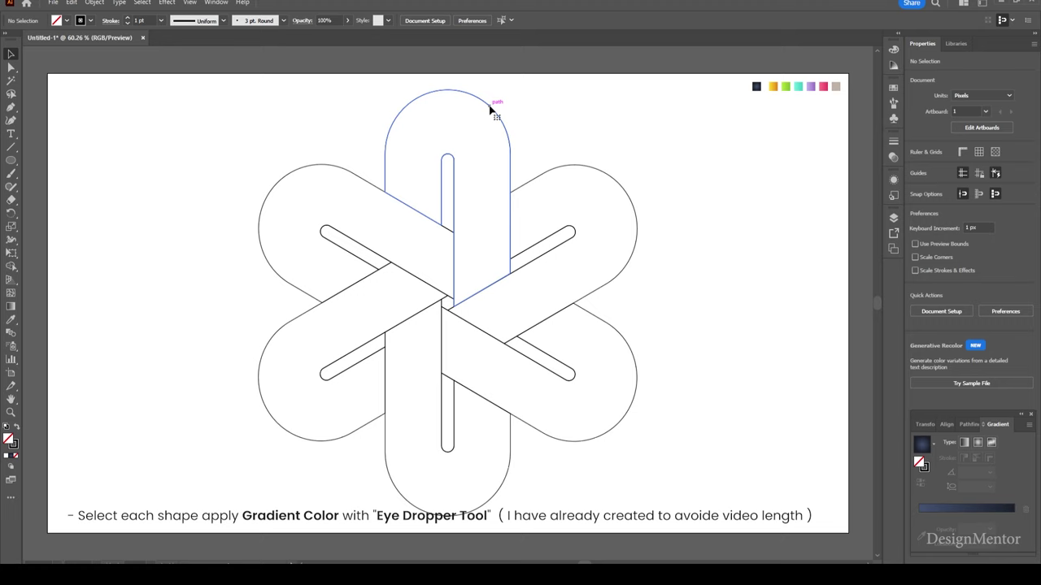
Give the top loop the yellow-orange swatch gradient running vertically.
{"action": "left_click", "coordinate": [494, 108]}
{"action": "key", "text": "i"}
{"action": "left_click", "coordinate": [774, 86]}
{"action": "key", "text": "g"}
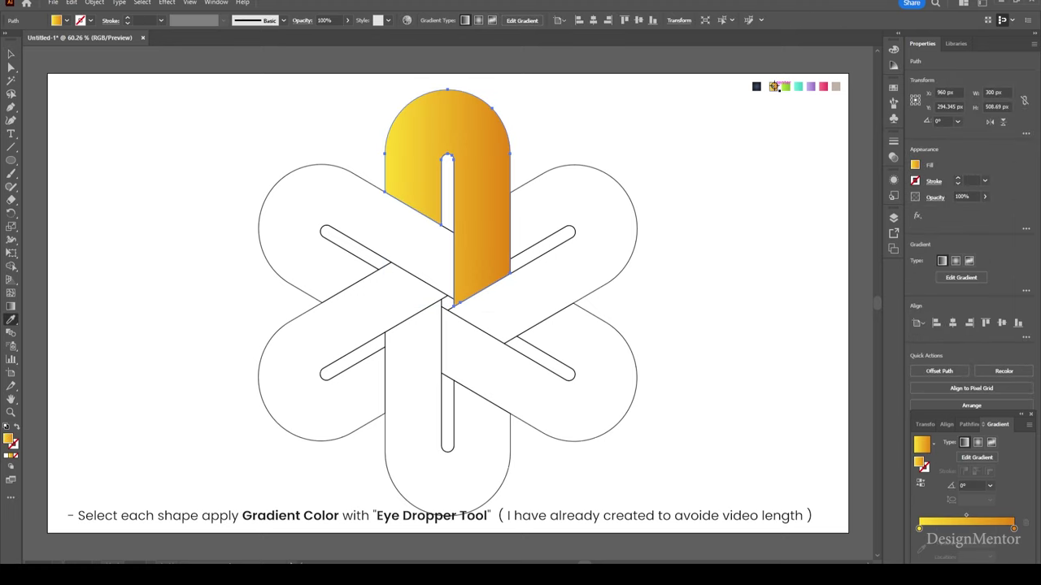
{"action": "mouse_move", "coordinate": [446, 303]}
{"action": "left_mouse_down"}
{"action": "mouse_move", "coordinate": [450, 90]}
{"action": "mouse_move", "coordinate": [445, 303]}
{"action": "left_mouse_up"}
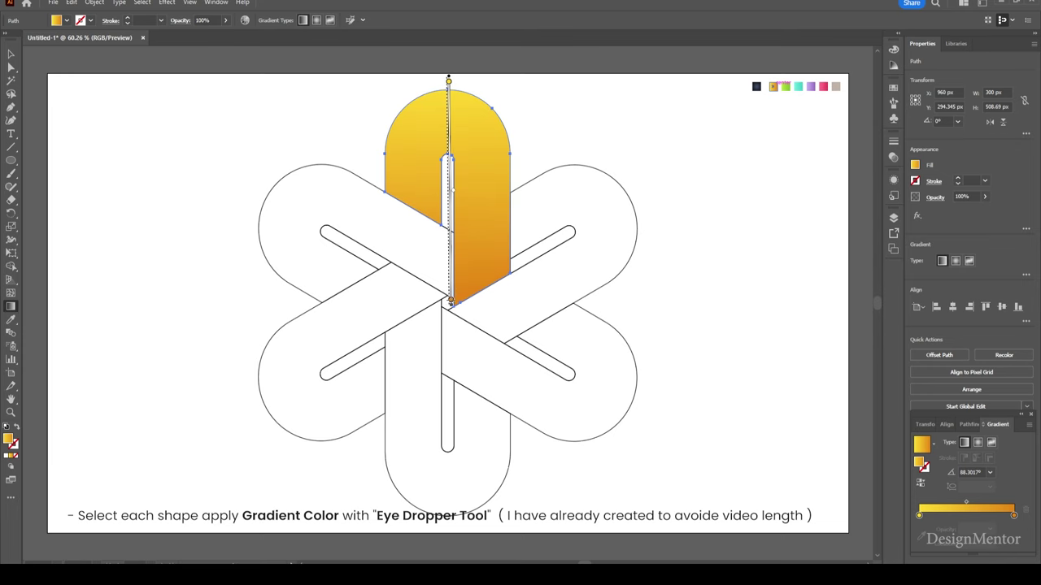
{"action": "key", "text": "v"}
{"action": "left_click", "coordinate": [592, 173]}
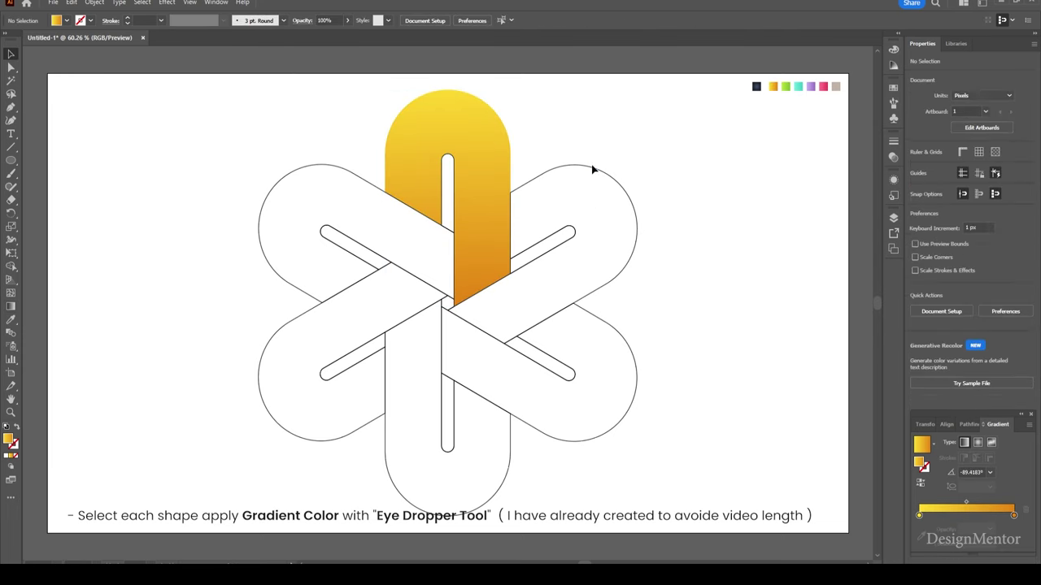
Ungroup the remaining loops and give the upper-right loop a diagonal green gradient.
{"action": "left_click", "coordinate": [593, 169]}
{"action": "right_click", "coordinate": [594, 169]}
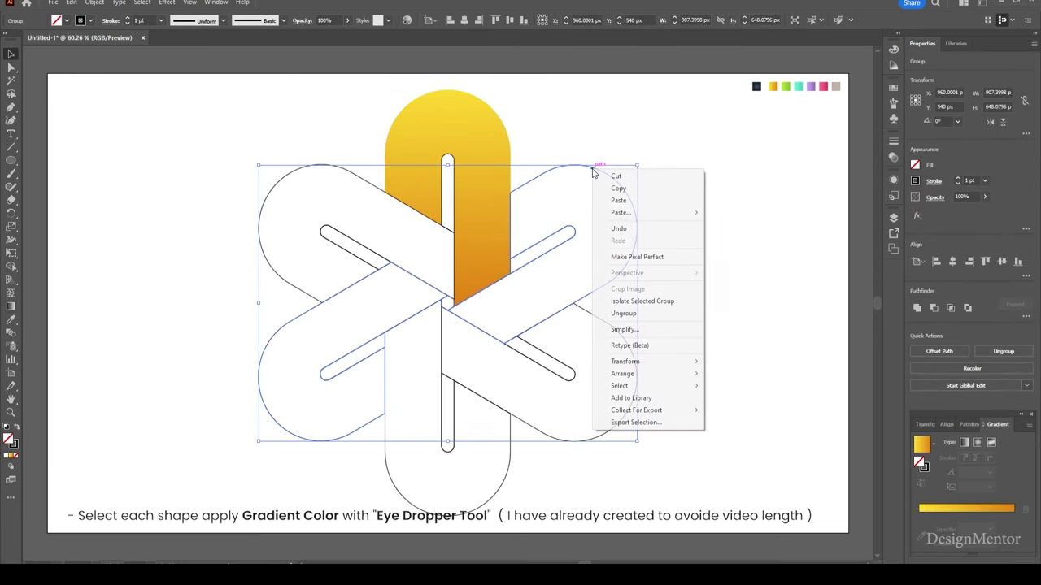
{"action": "left_click", "coordinate": [650, 317]}
{"action": "left_click", "coordinate": [611, 174]}
{"action": "key", "text": "i"}
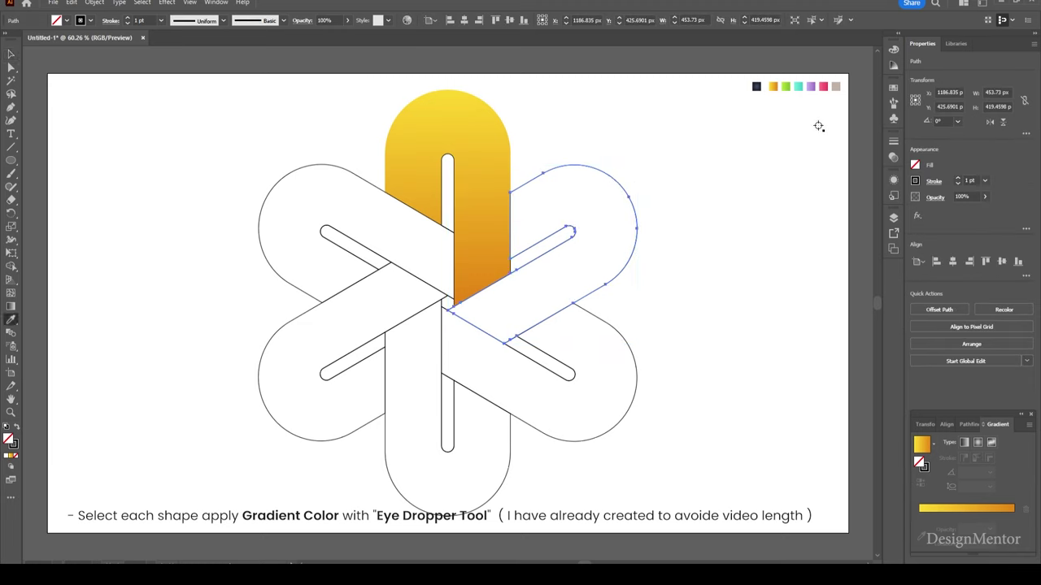
{"action": "left_click", "coordinate": [786, 86]}
{"action": "key", "text": "g"}
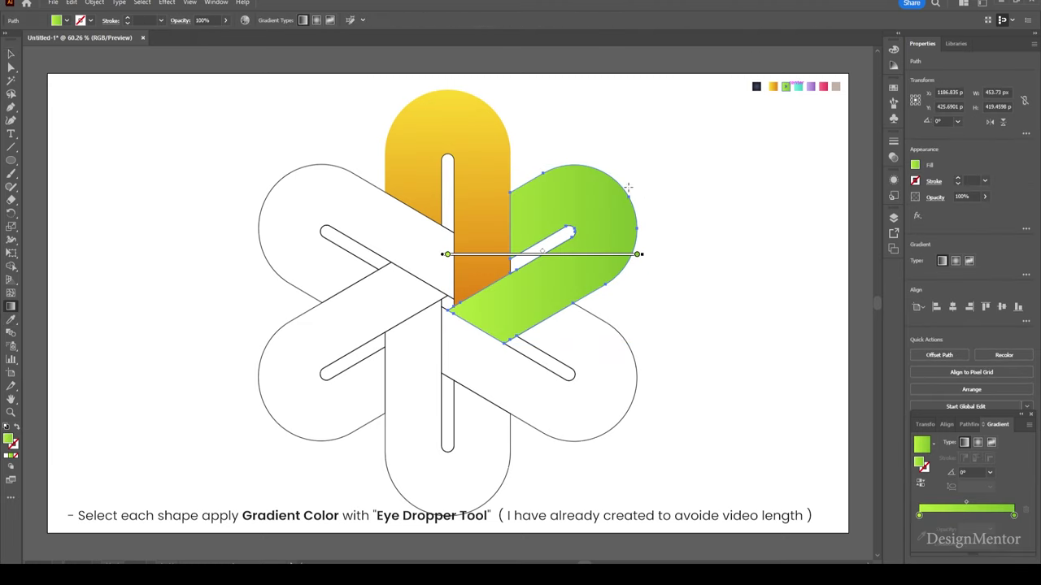
{"action": "left_click_drag", "start_coordinate": [631, 191], "coordinate": [444, 306]}
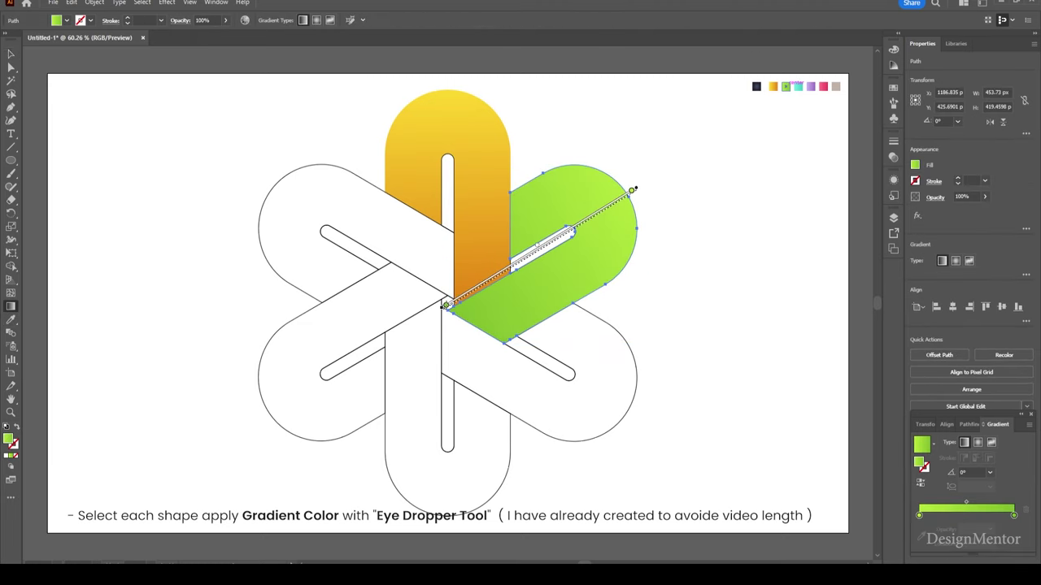
{"action": "key", "text": "v"}
Ungroup the next group and give the lower-right loop a diagonal teal gradient.
{"action": "left_click", "coordinate": [708, 336]}
{"action": "left_click", "coordinate": [637, 390]}
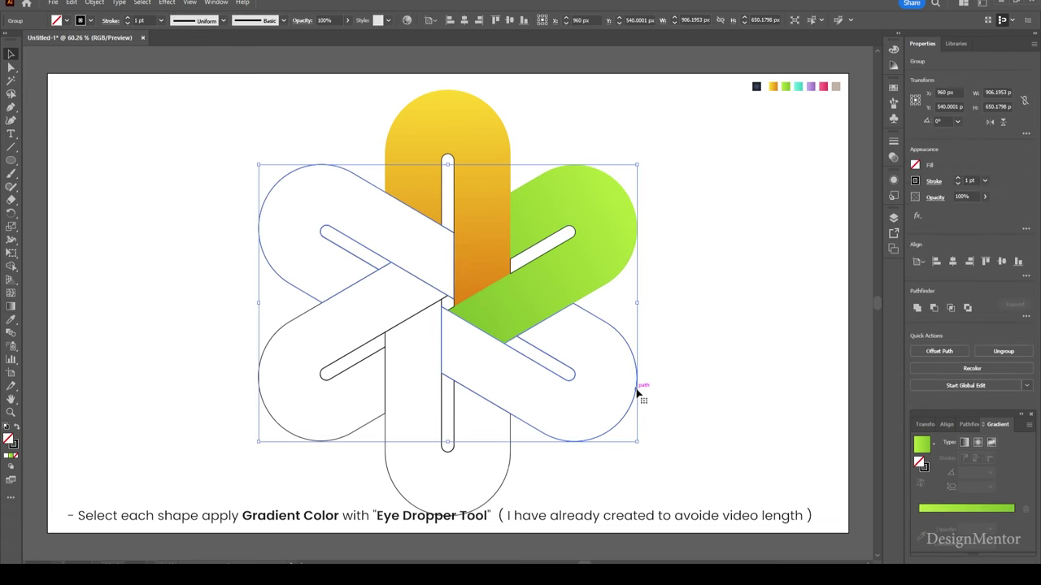
{"action": "right_click", "coordinate": [637, 390]}
{"action": "left_click", "coordinate": [668, 272]}
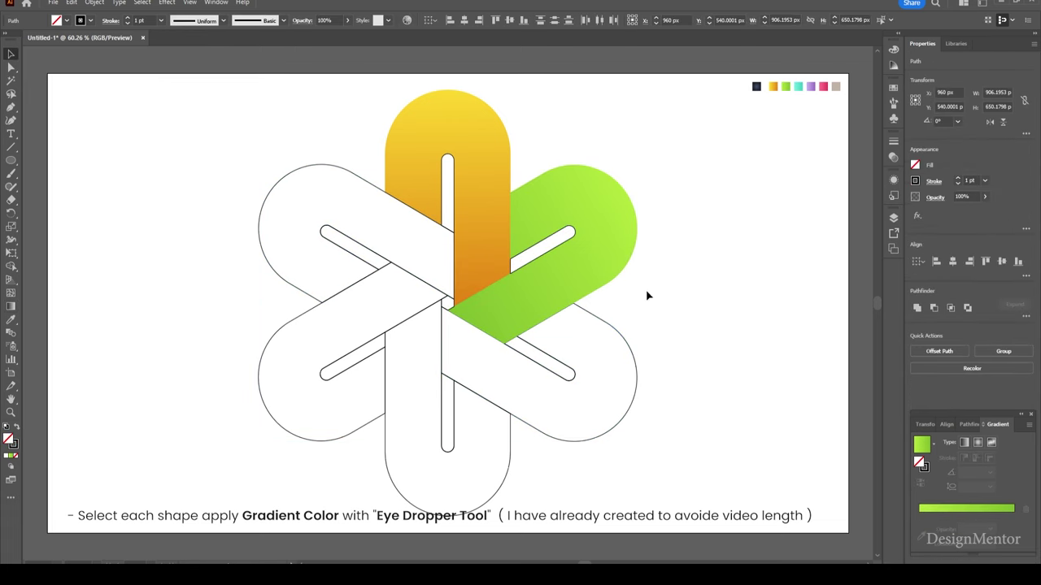
{"action": "left_click", "coordinate": [630, 335]}
{"action": "key", "text": "i"}
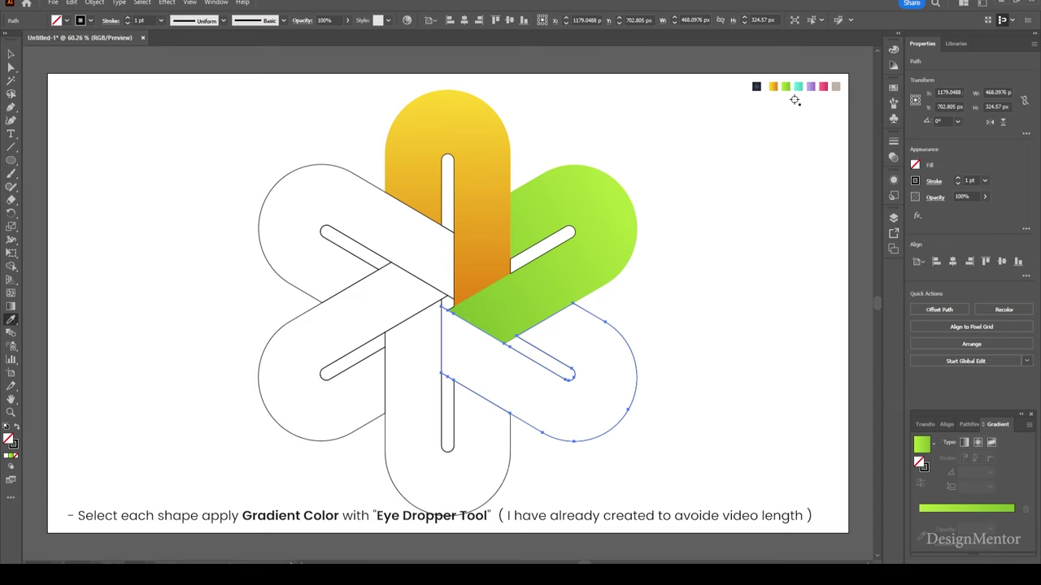
{"action": "left_click", "coordinate": [798, 86]}
{"action": "key", "text": "g"}
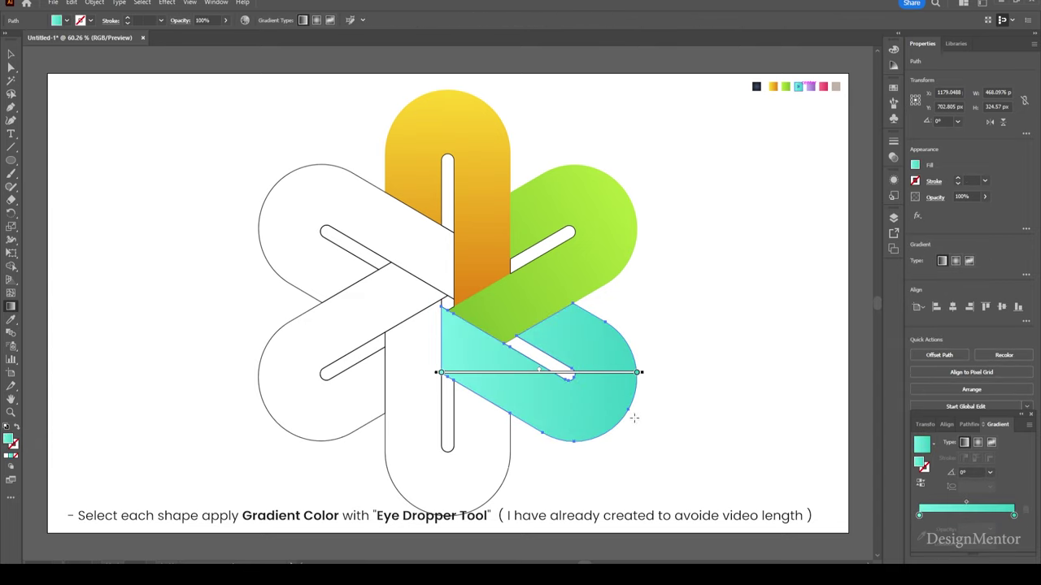
{"action": "left_click_drag", "start_coordinate": [634, 418], "coordinate": [439, 305]}
{"action": "key", "text": "v"}
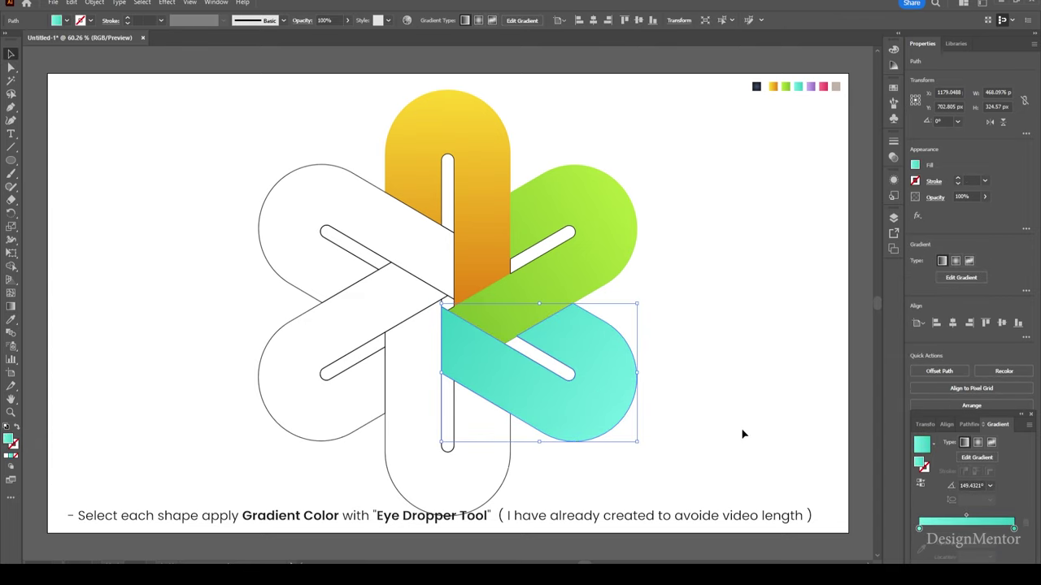
{"action": "left_click", "coordinate": [742, 435]}
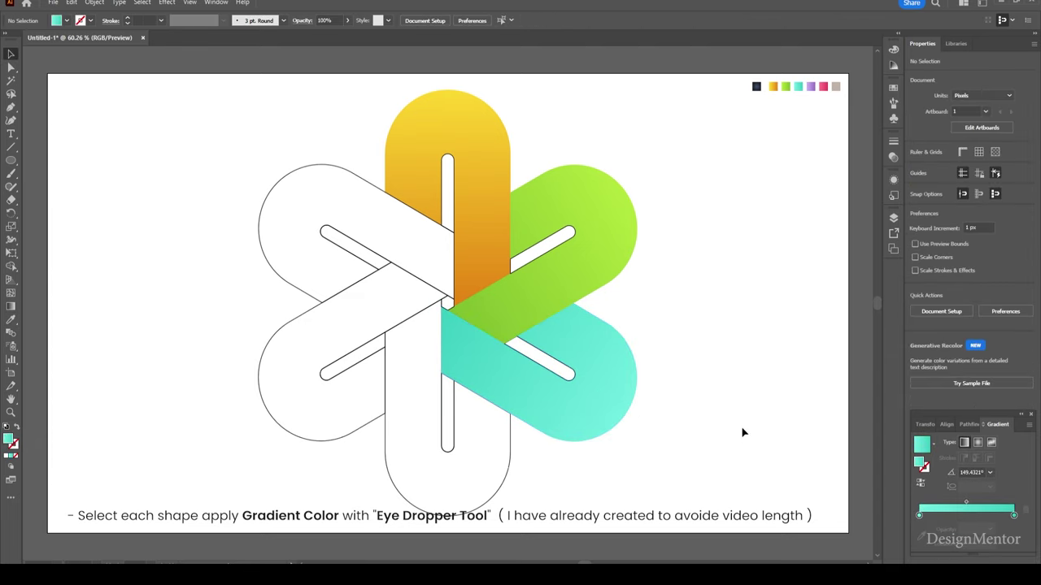
Give the bottom loop a vertical purple gradient, light at the bottom.
{"action": "left_click", "coordinate": [502, 485]}
{"action": "key", "text": "i"}
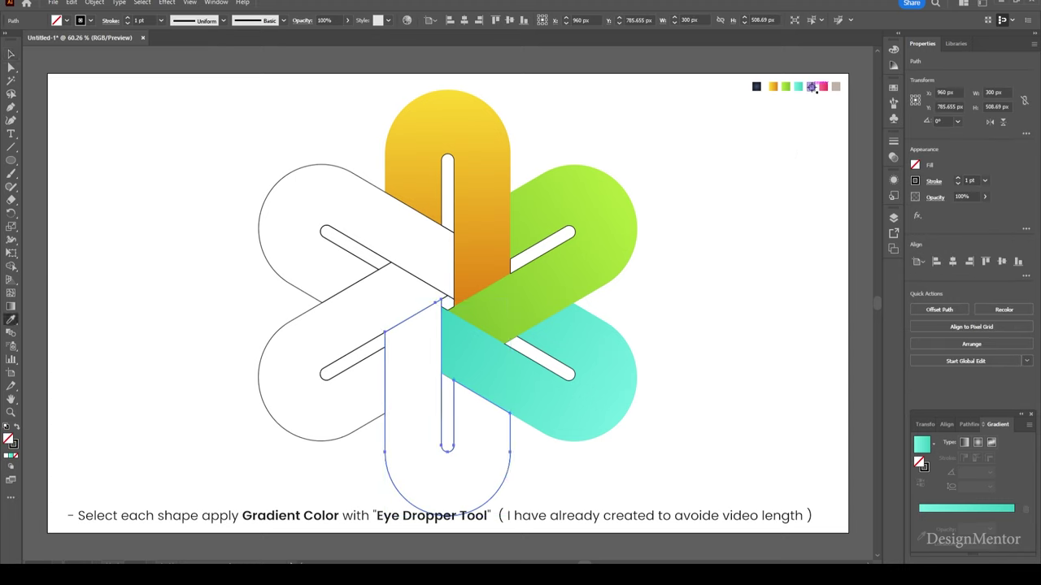
{"action": "left_click", "coordinate": [811, 87]}
{"action": "key", "text": "g"}
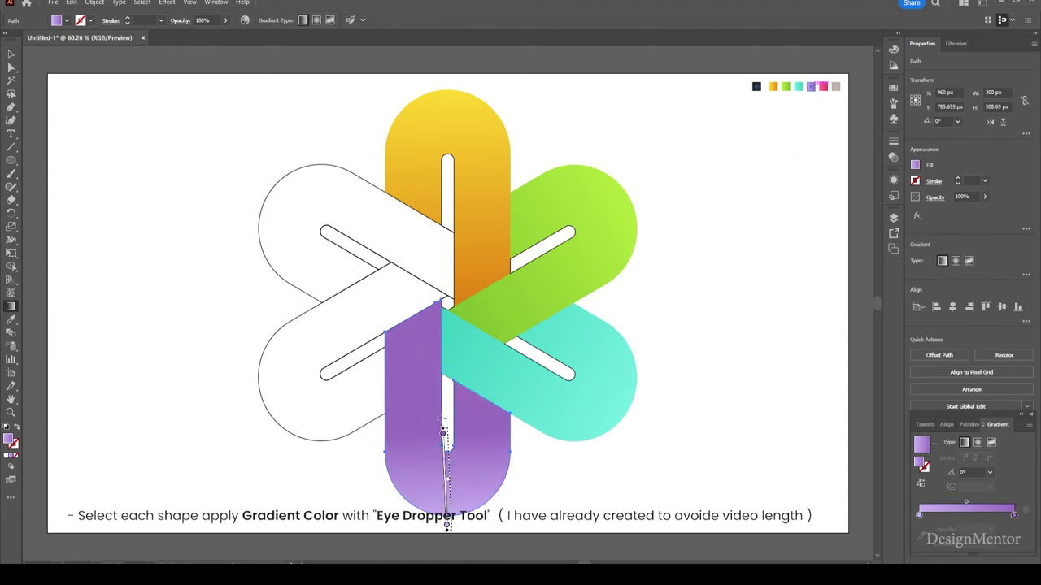
{"action": "left_click_drag", "start_coordinate": [448, 520], "coordinate": [446, 297]}
{"action": "key", "text": "v"}
{"action": "left_click", "coordinate": [597, 469]}
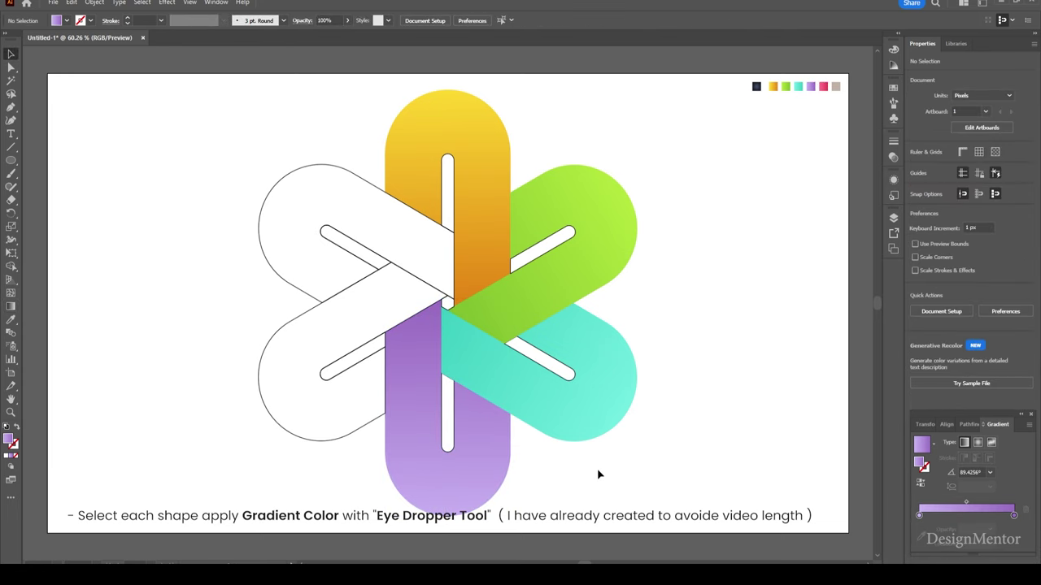
Give the lower-left loop a diagonal pink gradient.
{"action": "left_click", "coordinate": [323, 438]}
{"action": "key", "text": "i"}
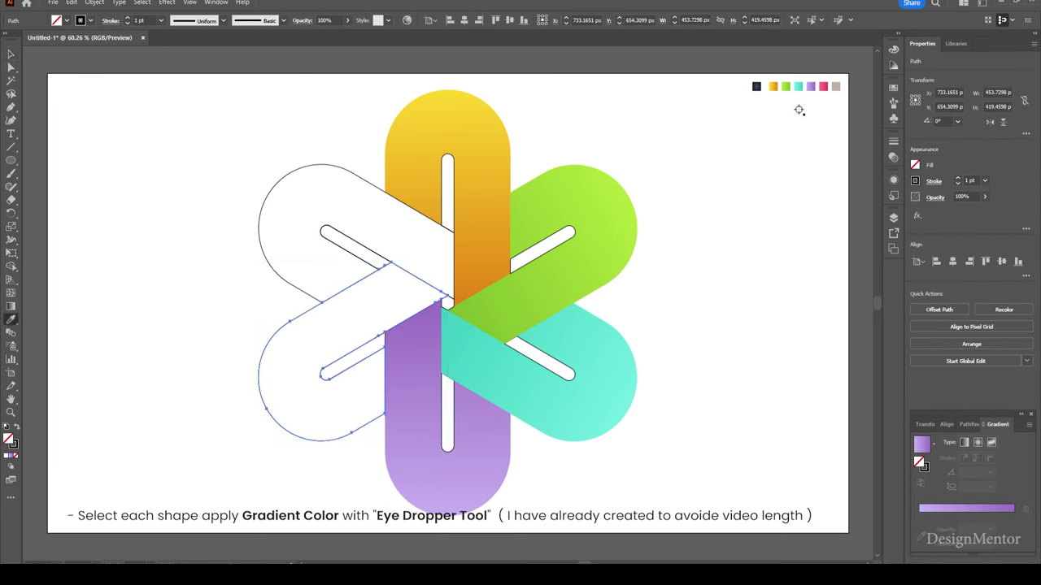
{"action": "left_click", "coordinate": [823, 86]}
{"action": "key", "text": "v"}
{"action": "key", "text": "g"}
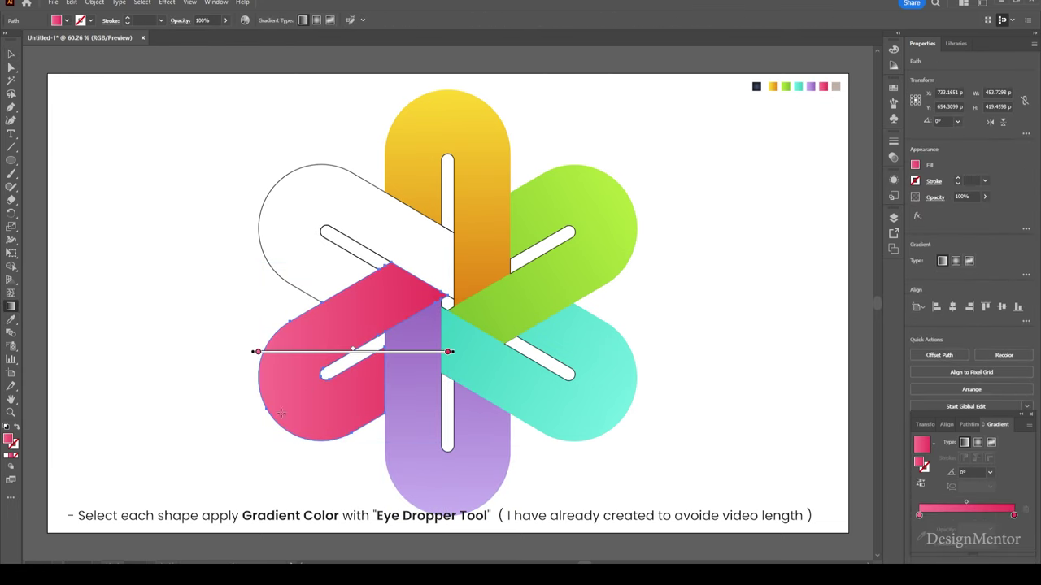
{"action": "mouse_move", "coordinate": [258, 413]}
{"action": "left_mouse_down"}
{"action": "mouse_move", "coordinate": [349, 342]}
{"action": "mouse_move", "coordinate": [448, 302]}
{"action": "left_mouse_up"}
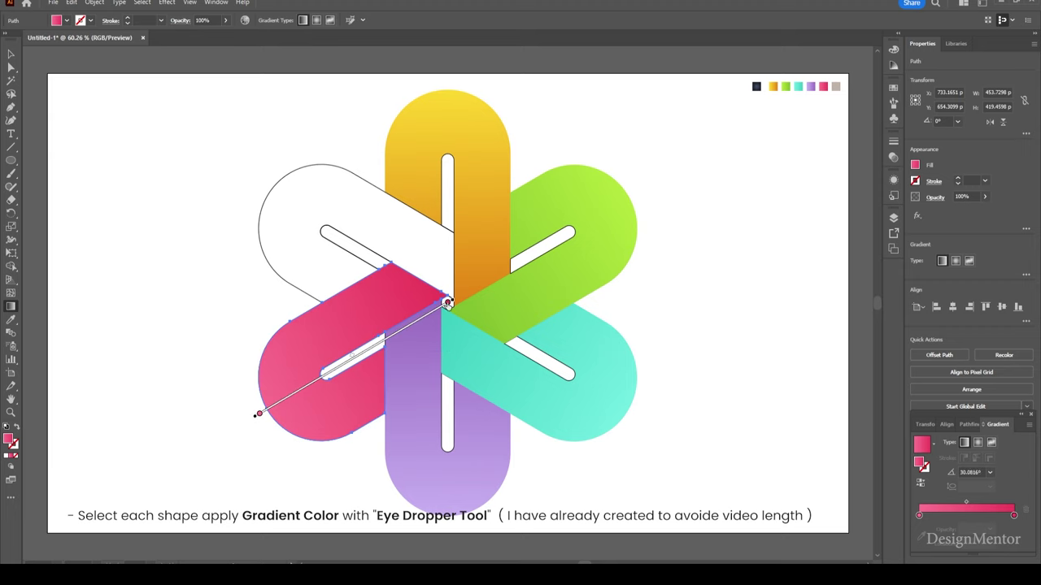
{"action": "key", "text": "v"}
Fill the white top-left loop with the beige swatch colour.
{"action": "left_click", "coordinate": [691, 339]}
{"action": "left_click", "coordinate": [342, 170]}
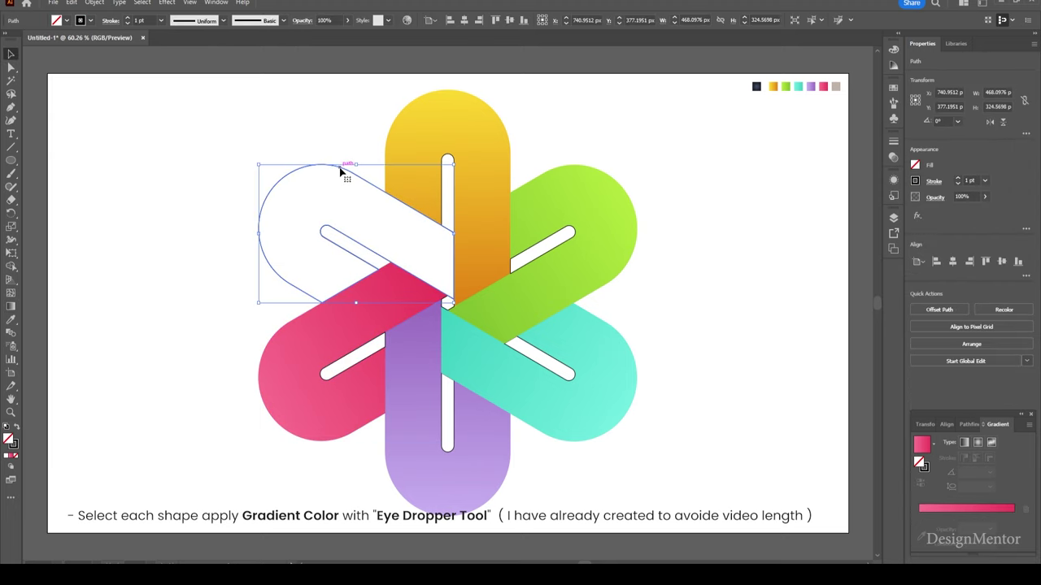
{"action": "key", "text": "i"}
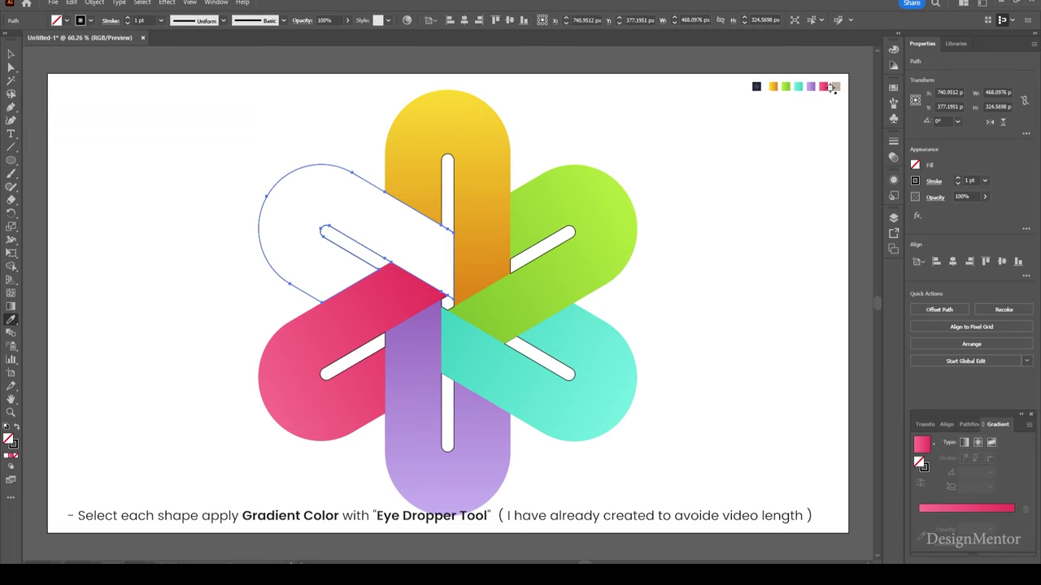
{"action": "left_click", "coordinate": [835, 86]}
{"action": "key", "text": "g"}
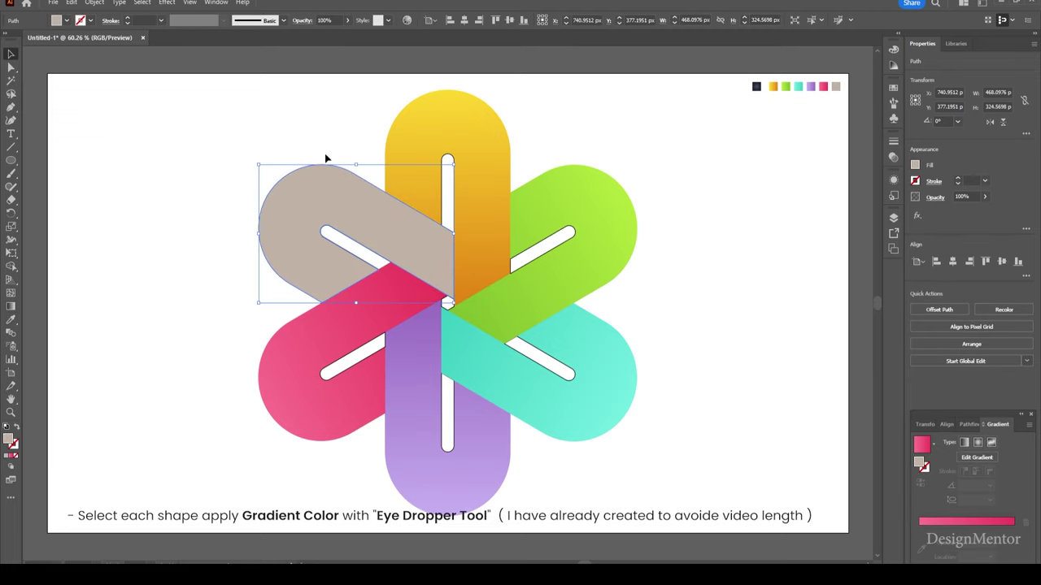
{"action": "left_click", "coordinate": [295, 133]}
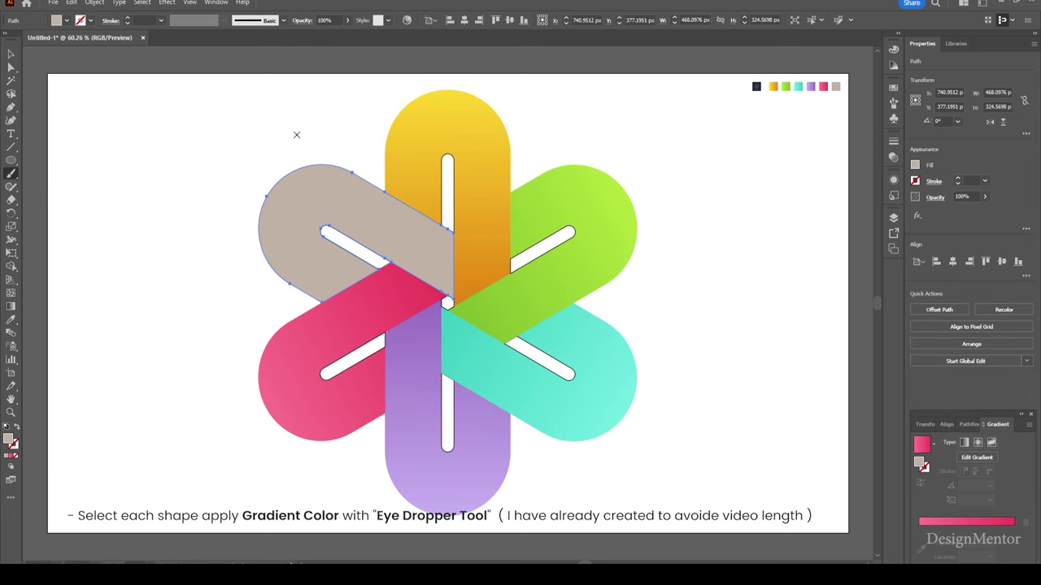
{"action": "key", "text": "v"}
{"action": "left_click", "coordinate": [339, 202]}
{"action": "key", "text": "g"}
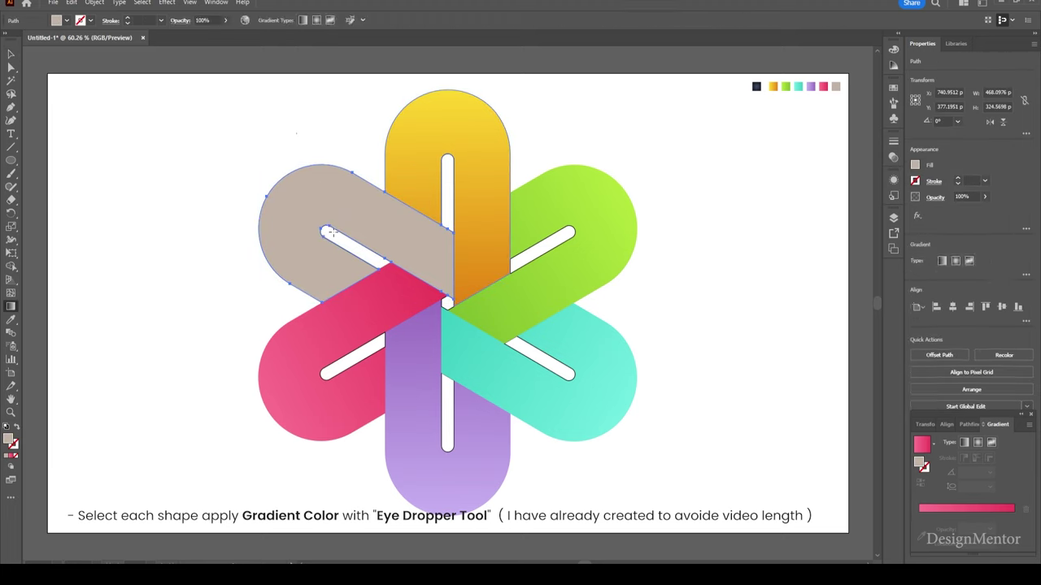
{"action": "key", "text": "v"}
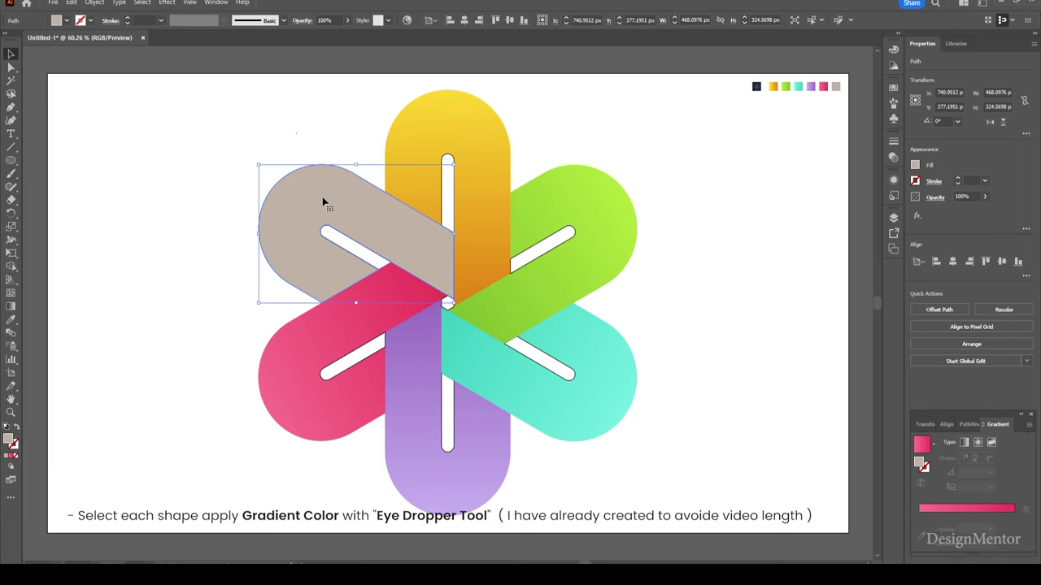
{"action": "key", "text": "g"}
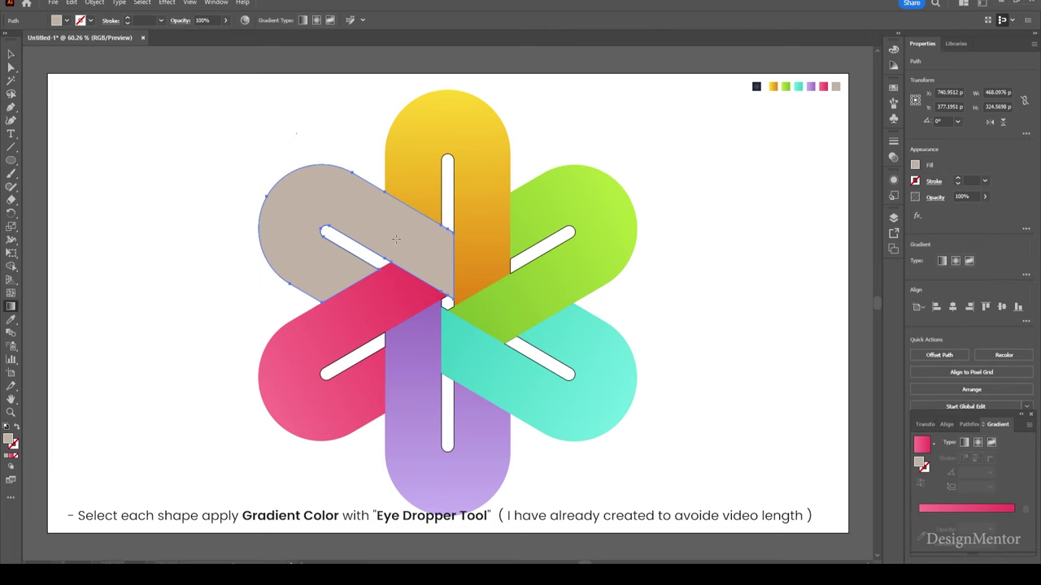
Apply a gradient to the beige loop running from beige to darker brown 937C69.
{"action": "left_click", "coordinate": [945, 513]}
{"action": "left_click", "coordinate": [920, 536]}
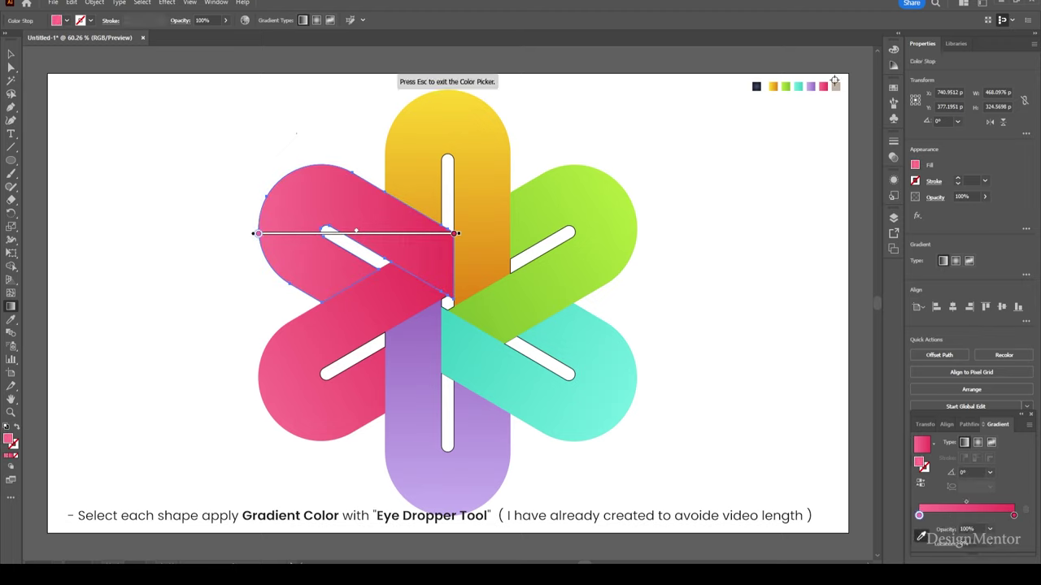
{"action": "left_click", "coordinate": [836, 87]}
{"action": "left_click", "coordinate": [1013, 515]}
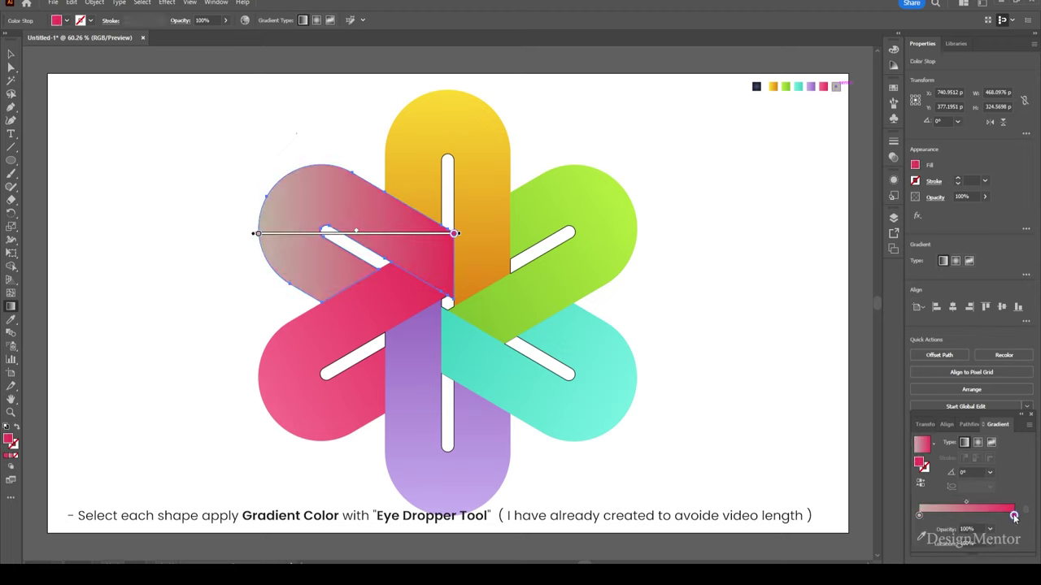
{"action": "double_click", "coordinate": [1013, 515]}
{"action": "left_click", "coordinate": [874, 435]}
{"action": "left_click", "coordinate": [836, 86]}
{"action": "key", "text": "Escape"}
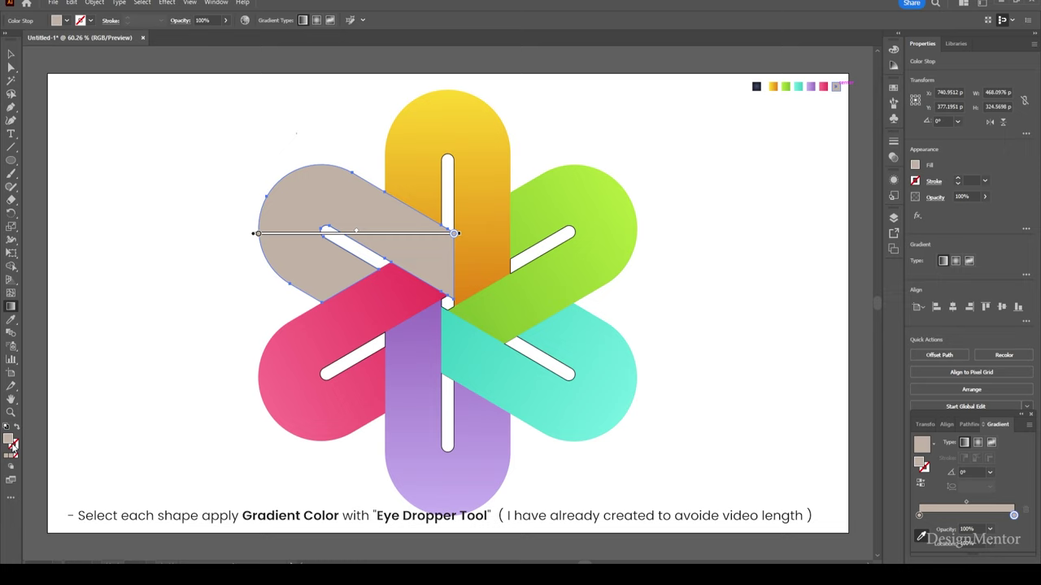
{"action": "left_click_drag", "start_coordinate": [586, 337], "coordinate": [608, 359]}
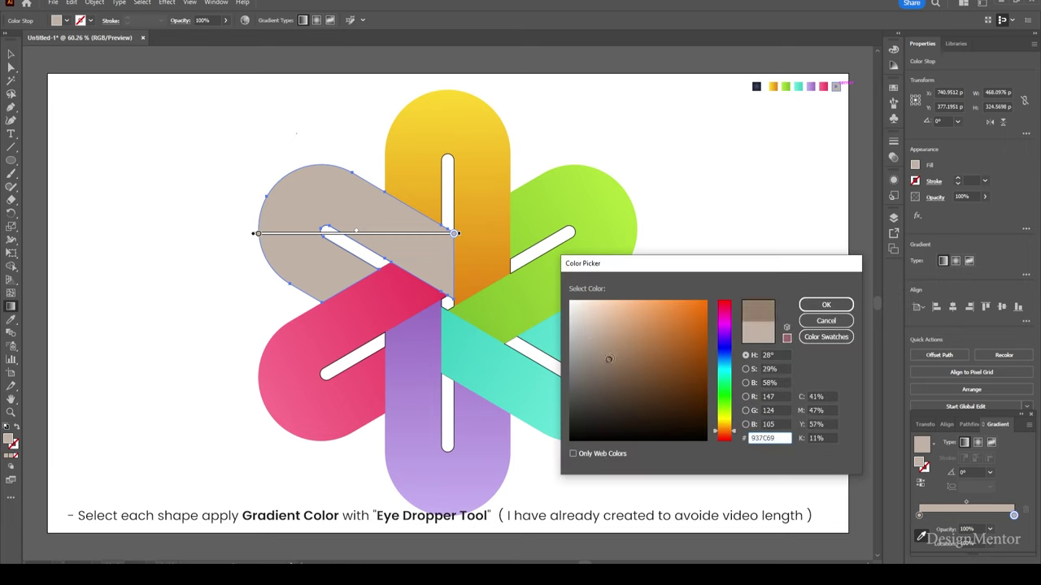
{"action": "left_click", "coordinate": [822, 306]}
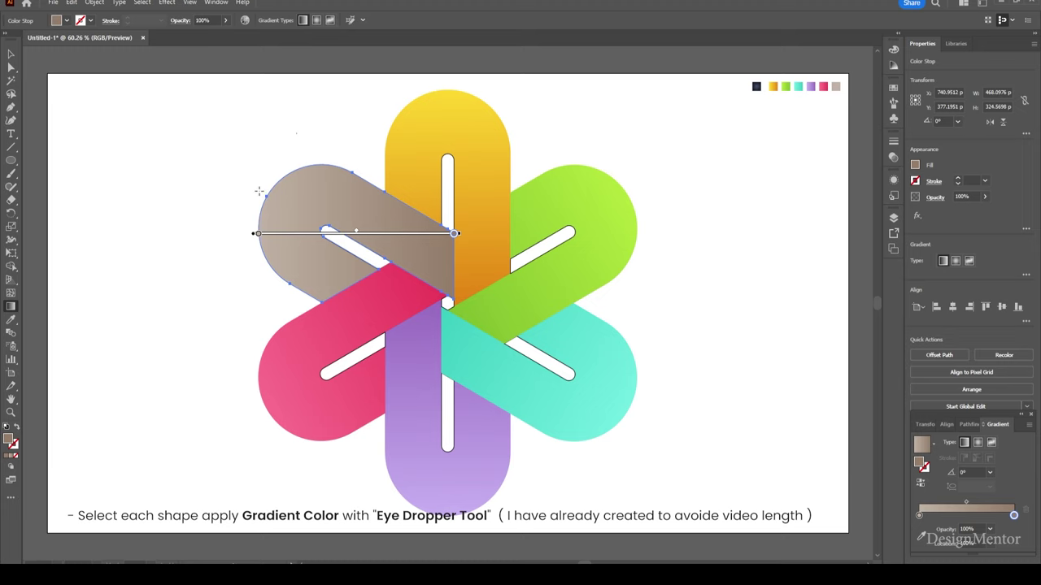
Angle the beige-to-brown gradient along the top-left loop's length.
{"action": "left_click_drag", "start_coordinate": [258, 191], "coordinate": [447, 302]}
{"action": "key", "text": "v"}
{"action": "left_click", "coordinate": [713, 309]}
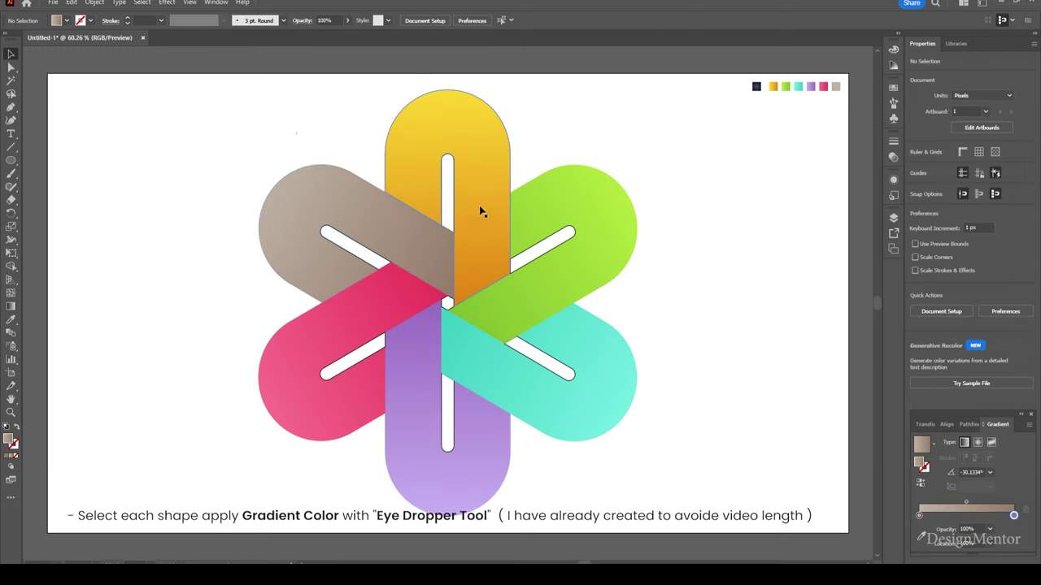
{"action": "left_click", "coordinate": [453, 183]}
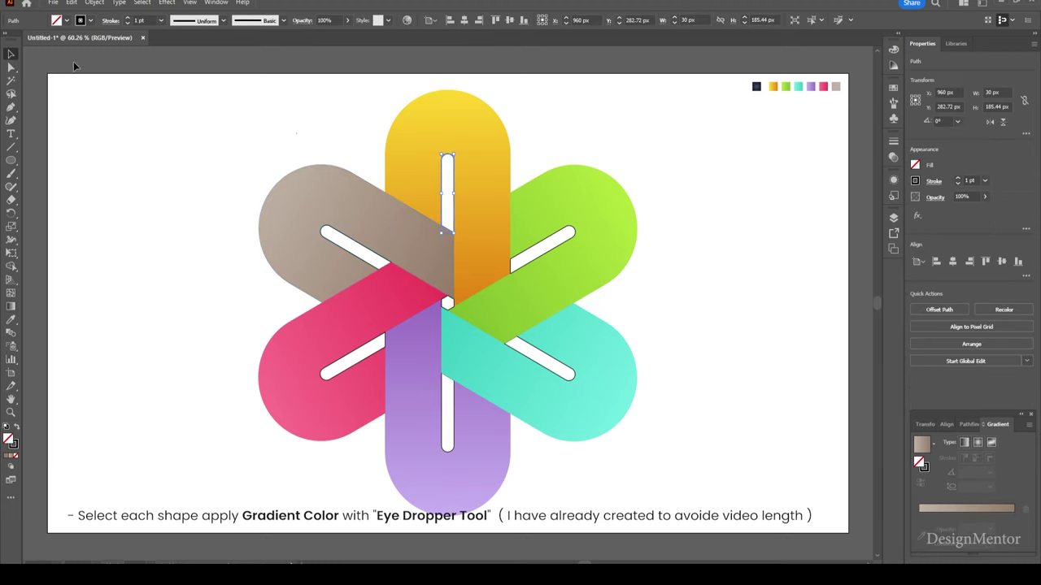
Fill the yellow loop's inner slot with solid black.
{"action": "left_click", "coordinate": [67, 20]}
{"action": "left_click", "coordinate": [14, 71]}
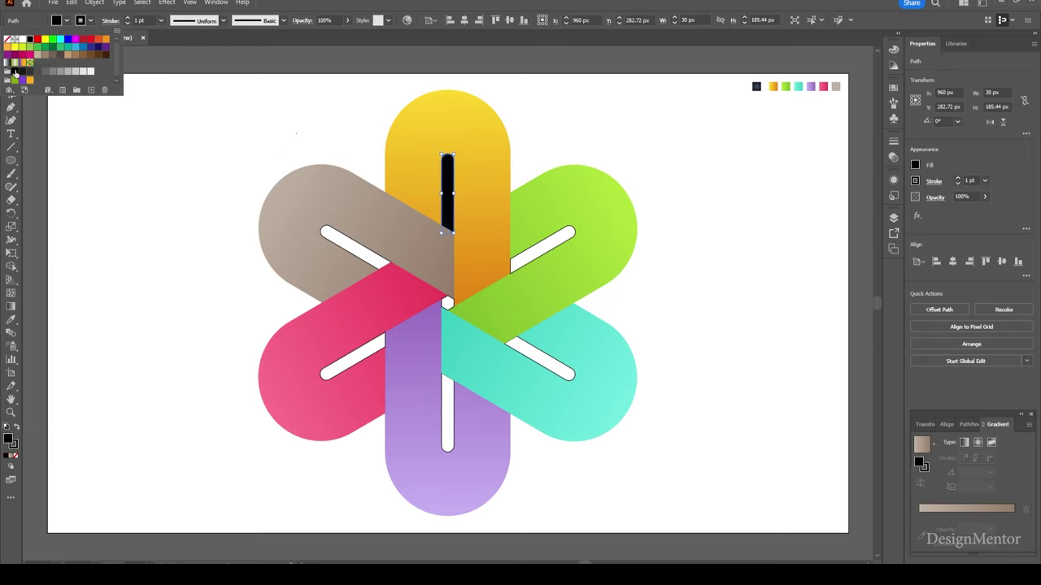
{"action": "key", "text": "g"}
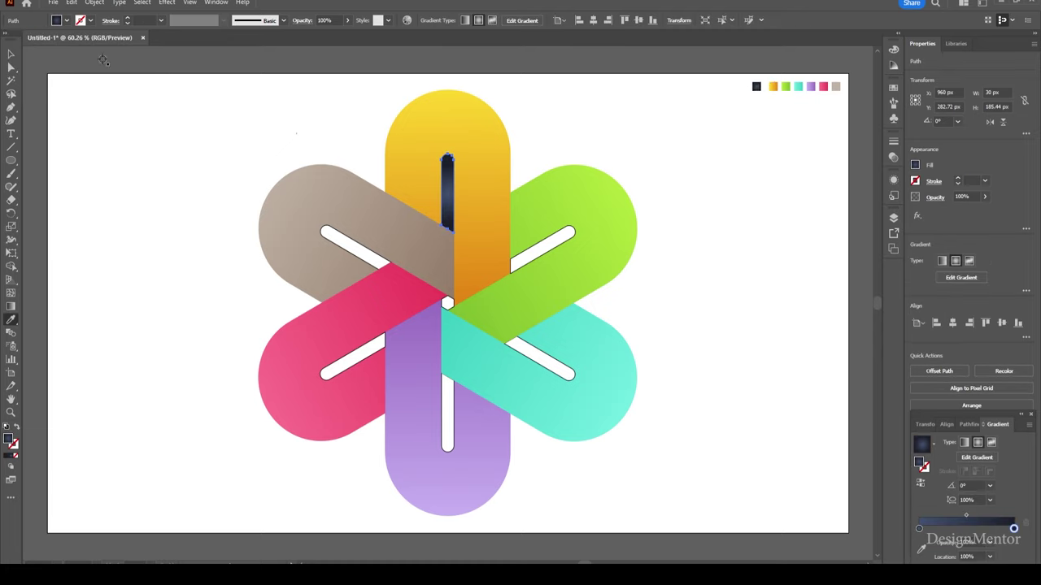
{"action": "left_click", "coordinate": [67, 20]}
{"action": "left_click", "coordinate": [14, 70]}
{"action": "key", "text": "v"}
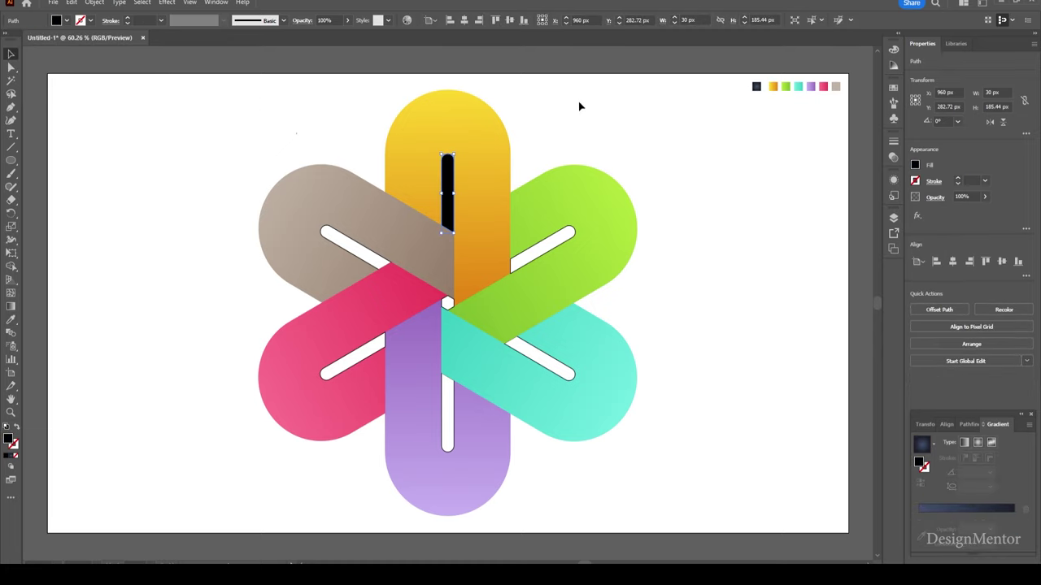
{"action": "left_click", "coordinate": [578, 105]}
Make the green, teal and purple loops' inner slots black.
{"action": "left_click", "coordinate": [569, 231]}
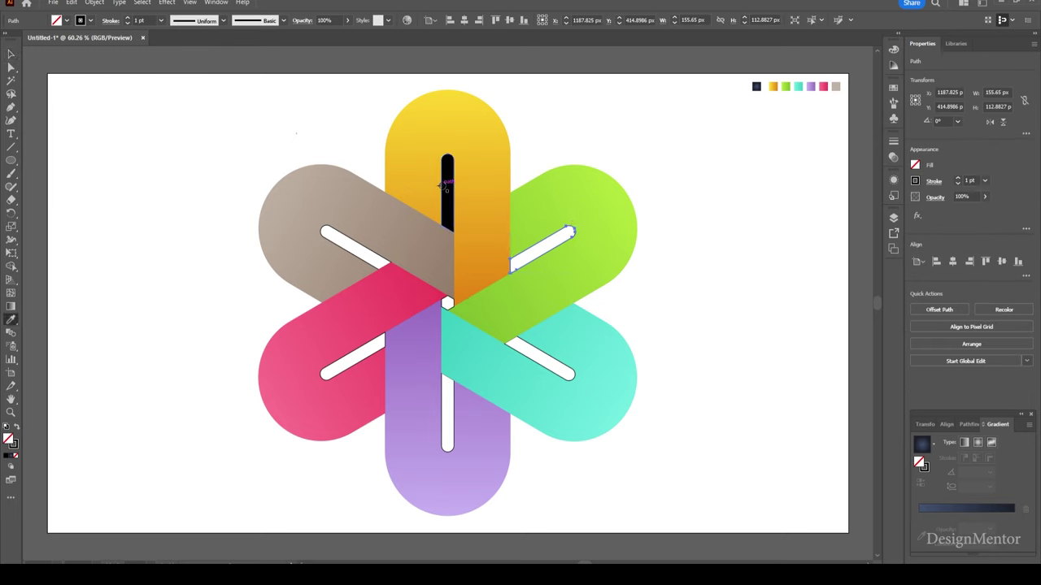
{"action": "key", "text": "shift+x"}
{"action": "key", "text": "ctrl+shift+a"}
{"action": "left_click", "coordinate": [591, 373]}
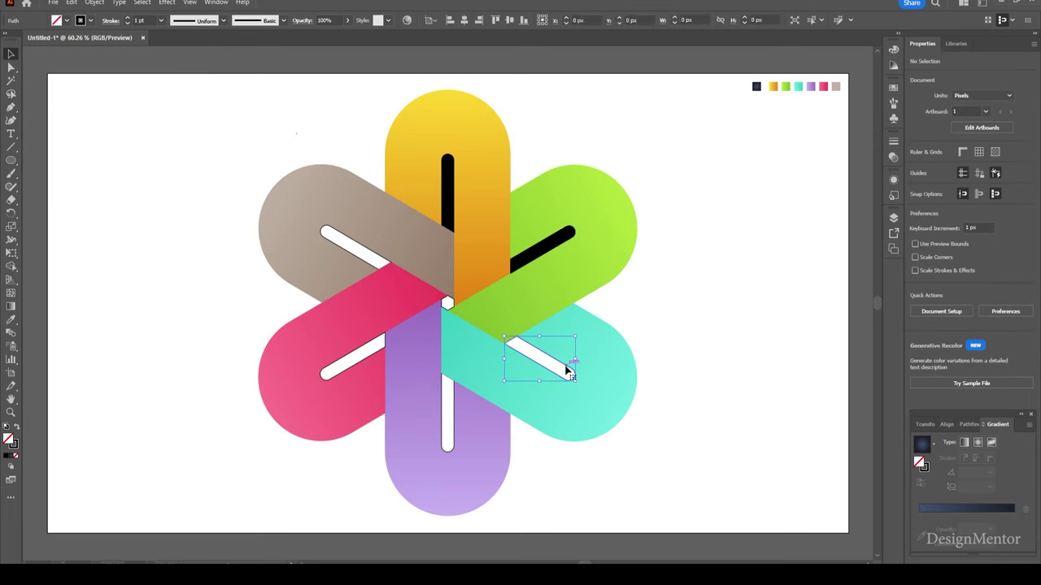
{"action": "key", "text": "shift+x"}
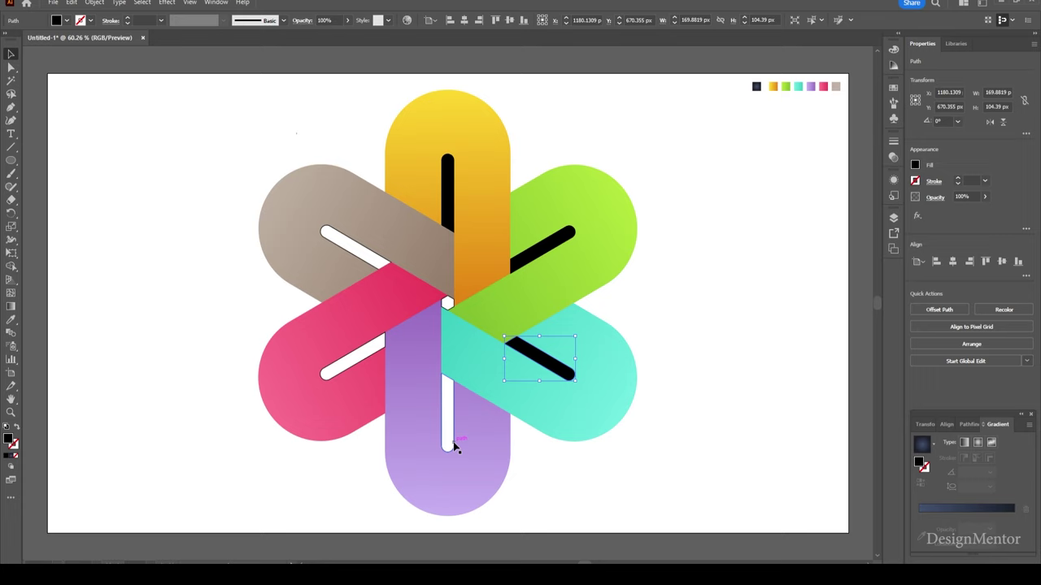
{"action": "left_click", "coordinate": [453, 443]}
{"action": "key", "text": "shift+x"}
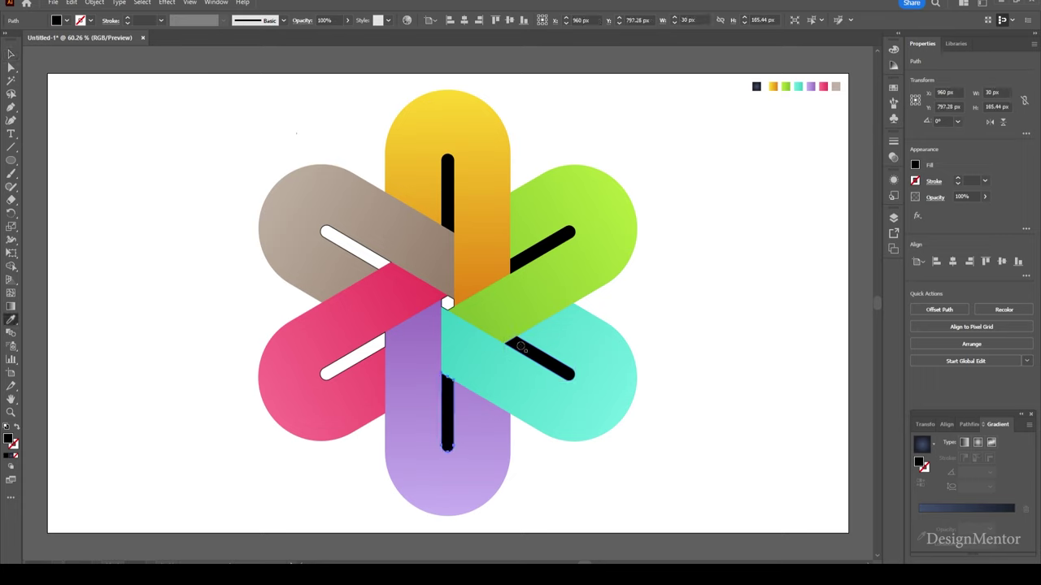
Make the pink and beige loops' inner slots black with the Eyedropper.
{"action": "left_click", "coordinate": [360, 366]}
{"action": "key", "text": "i"}
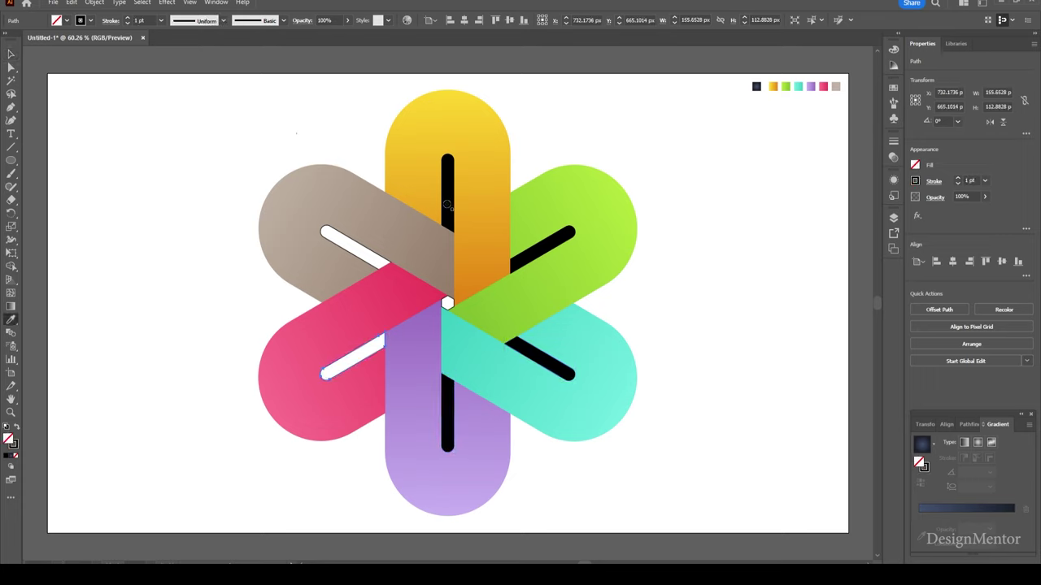
{"action": "left_click", "coordinate": [447, 205]}
{"action": "left_click", "coordinate": [348, 257], "text": "ctrl"}
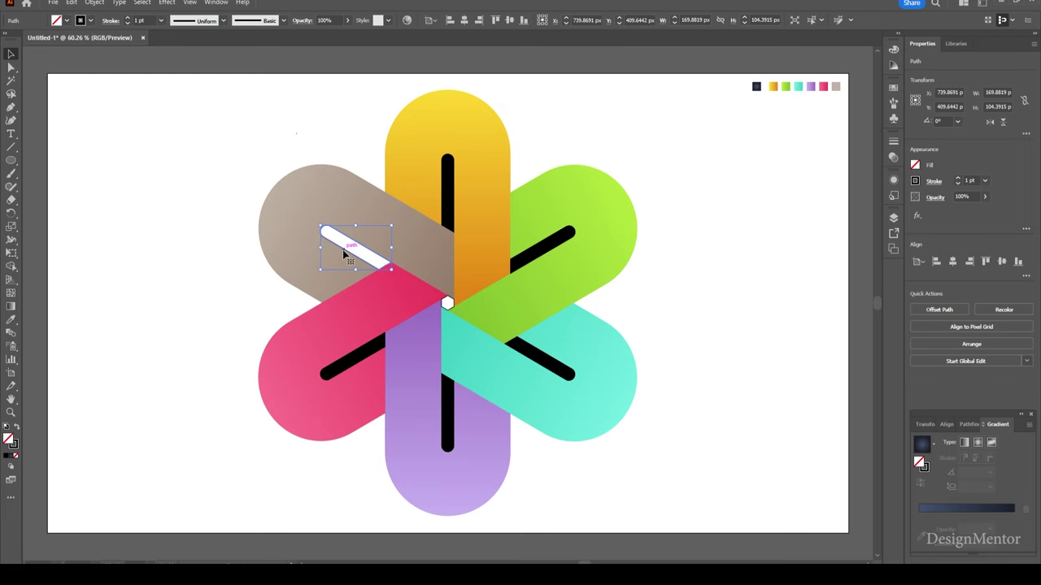
{"action": "left_click", "coordinate": [446, 191]}
{"action": "key", "text": "v"}
{"action": "left_click", "coordinate": [595, 105]}
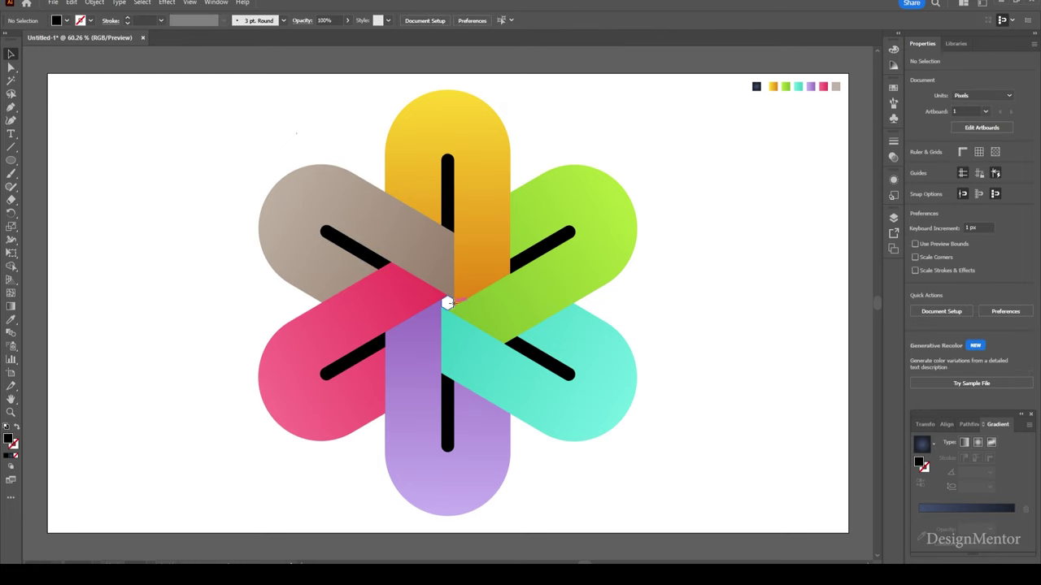
Fill the small centre circle with black.
{"action": "left_click", "coordinate": [447, 303]}
{"action": "key", "text": "i"}
{"action": "left_click", "coordinate": [447, 196]}
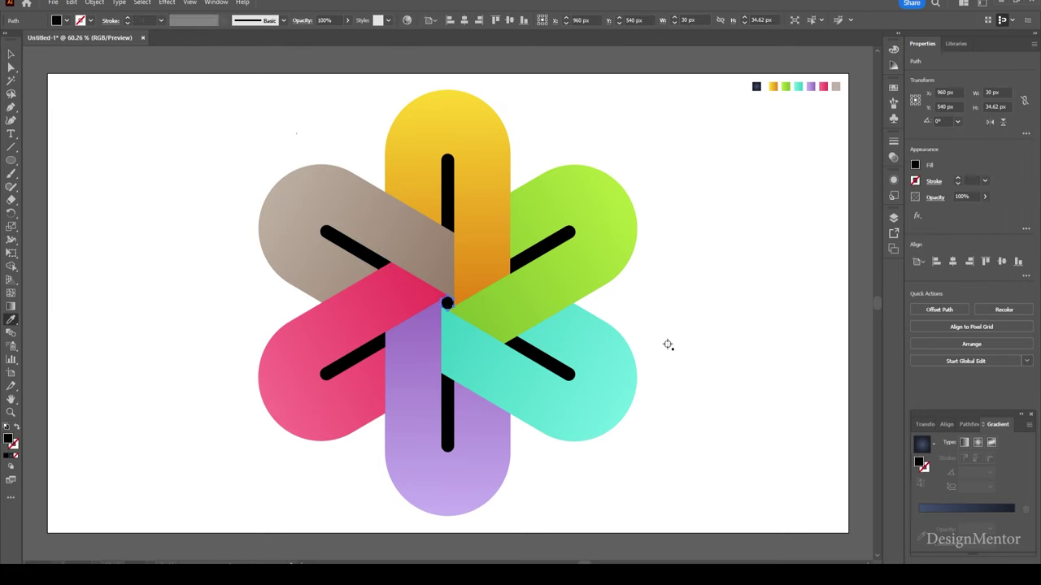
{"action": "key", "text": "v"}
{"action": "left_click", "coordinate": [705, 376]}
Draw a 1920 by 1080 rectangle filled with the dark navy swatch colour.
{"action": "key", "text": "i"}
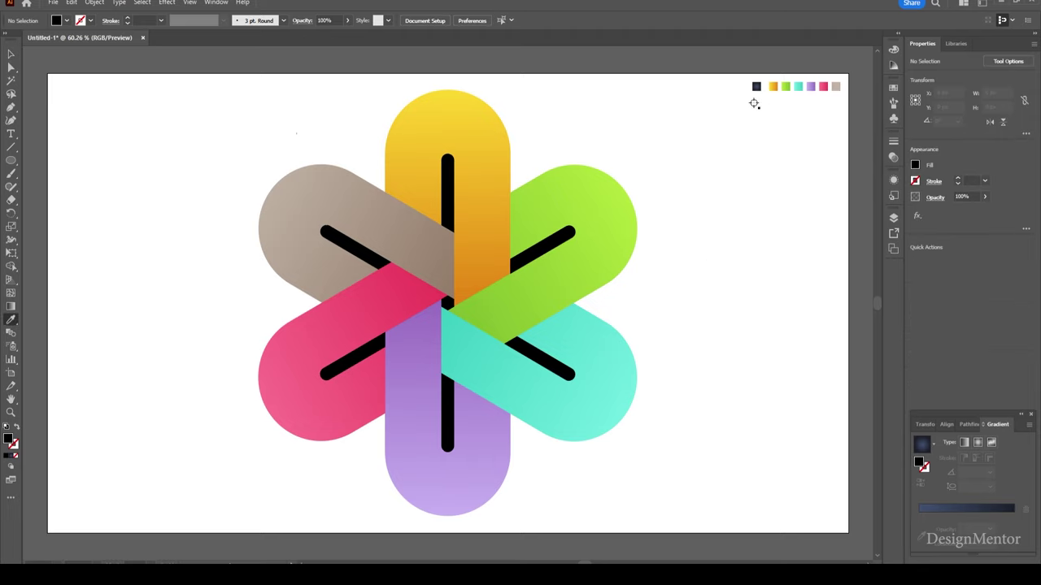
{"action": "left_click", "coordinate": [755, 86]}
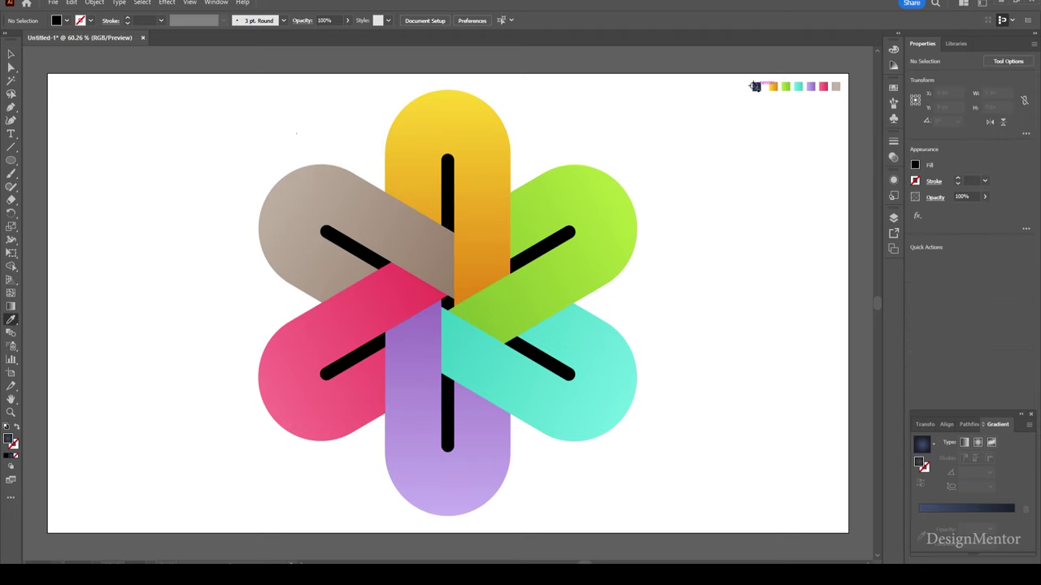
{"action": "left_click", "coordinate": [11, 161]}
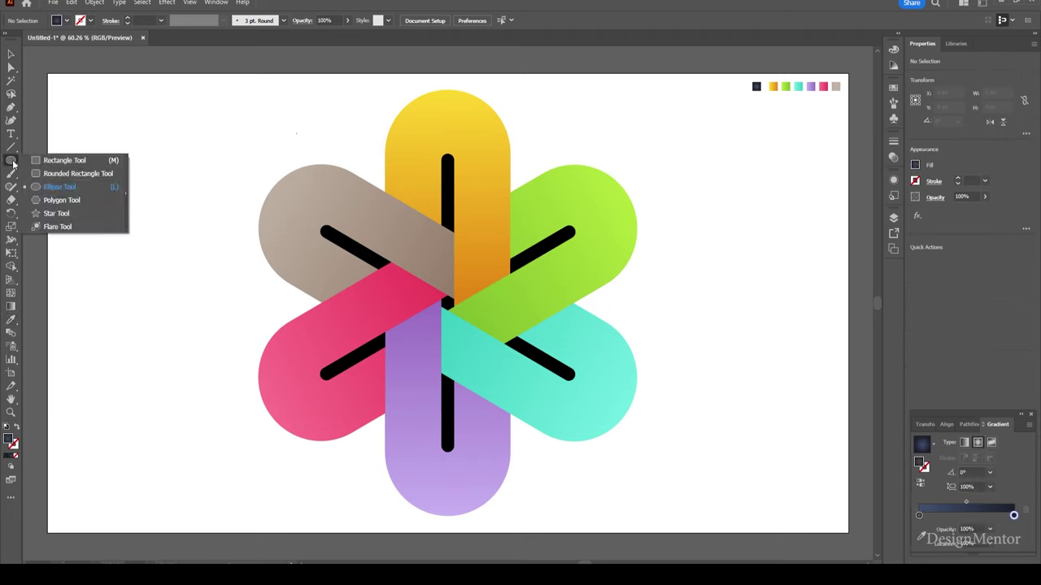
{"action": "left_click", "coordinate": [65, 161]}
{"action": "left_click", "coordinate": [773, 412]}
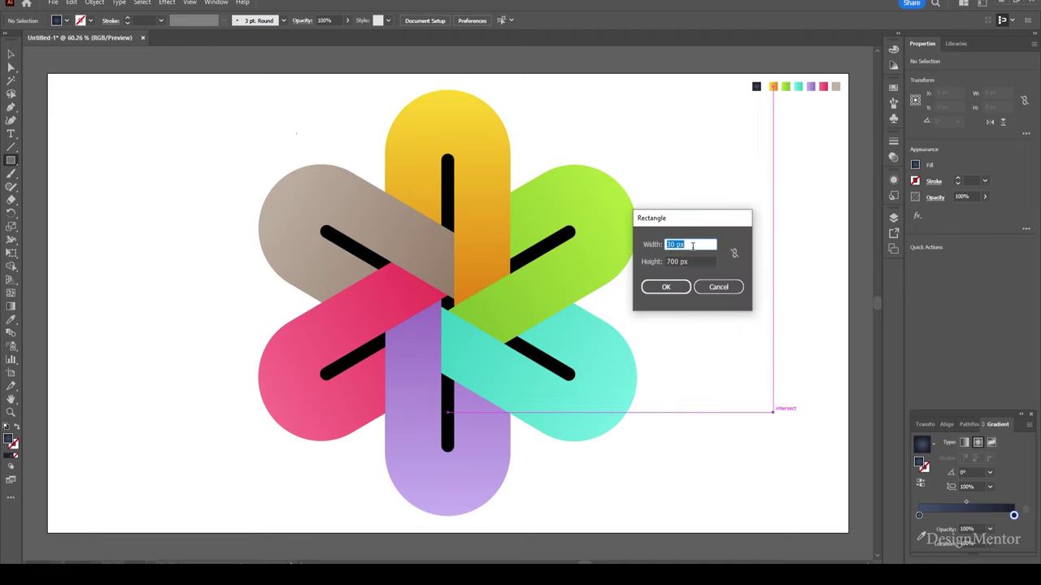
{"action": "type", "text": "1920"}
{"action": "key", "text": "Tab"}
{"action": "type", "text": "1"}
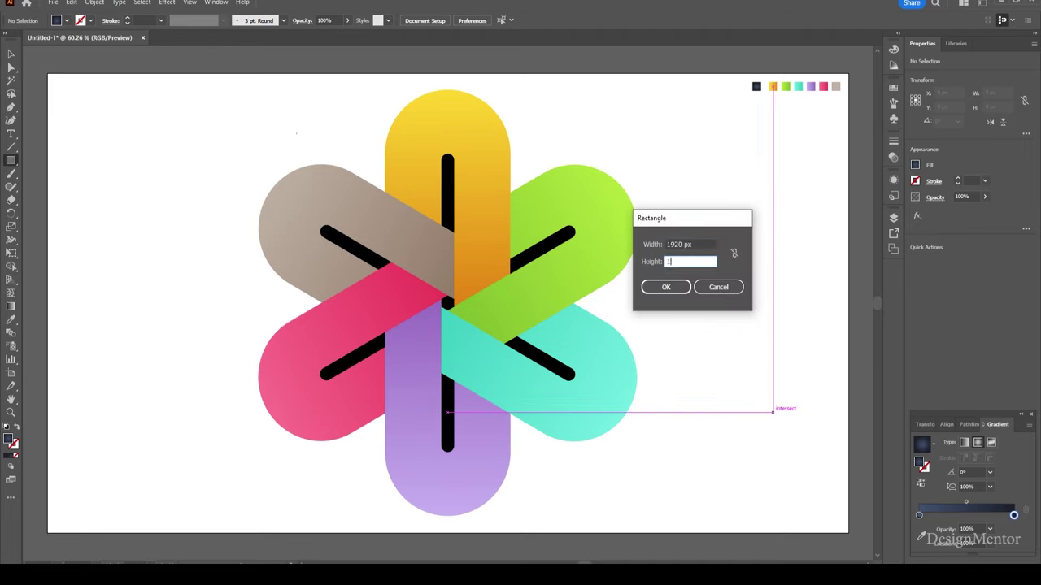
{"action": "key", "text": "Return"}
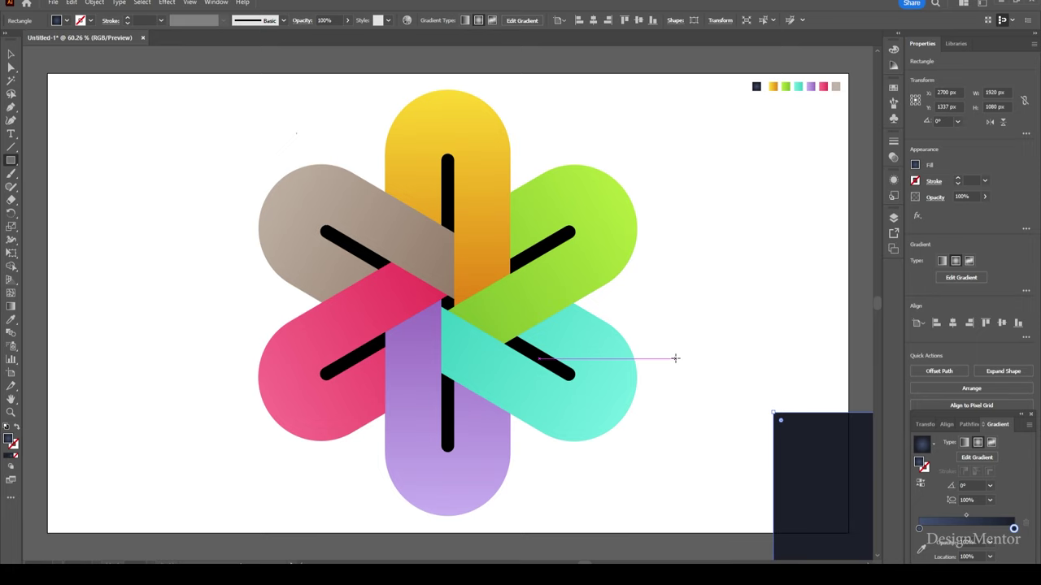
{"action": "key", "text": "v"}
Send the navy rectangle behind the logo, centre it on the artboard and lock it.
{"action": "right_click", "coordinate": [809, 465]}
{"action": "mouse_move", "coordinate": [839, 405]}
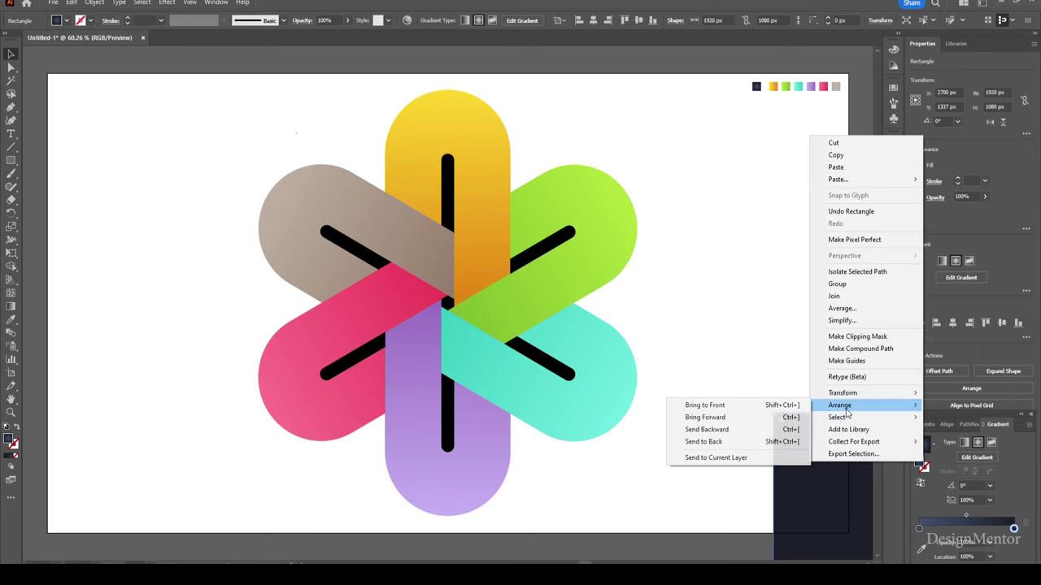
{"action": "left_click", "coordinate": [718, 442]}
{"action": "left_click", "coordinate": [952, 323]}
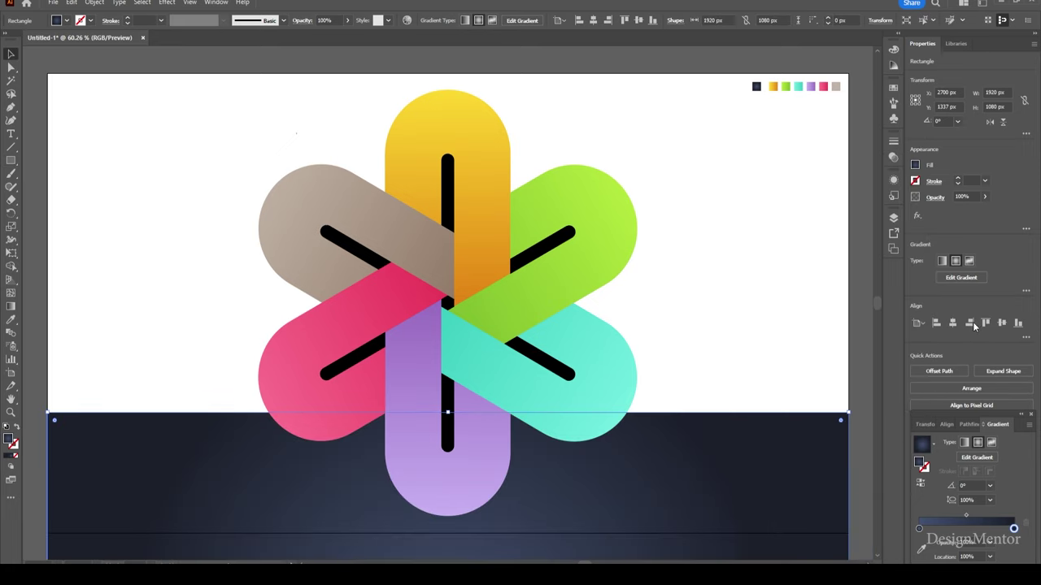
{"action": "left_click", "coordinate": [1001, 323]}
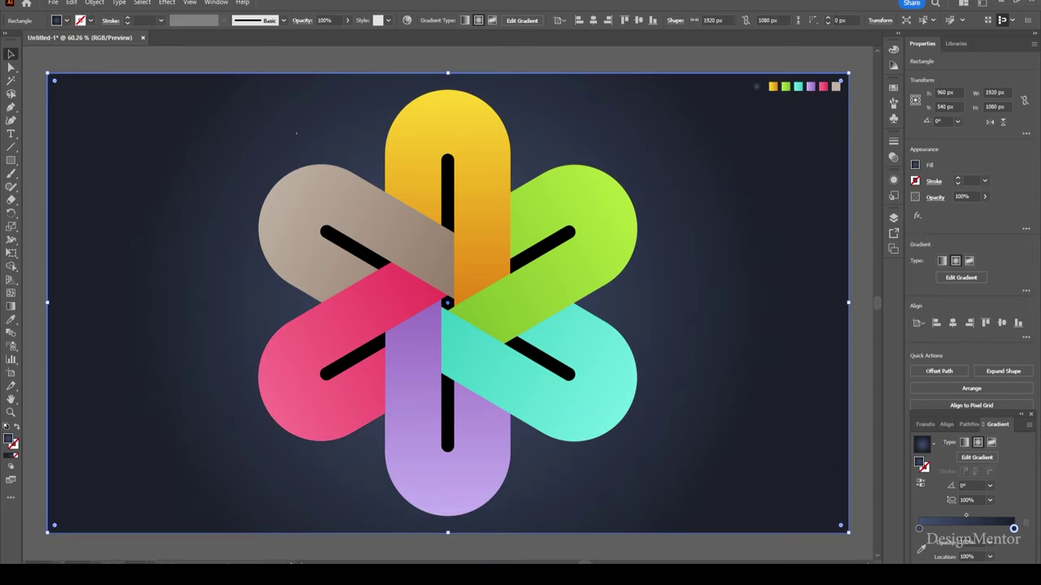
{"action": "left_click", "coordinate": [95, 4]}
{"action": "mouse_move", "coordinate": [108, 91]}
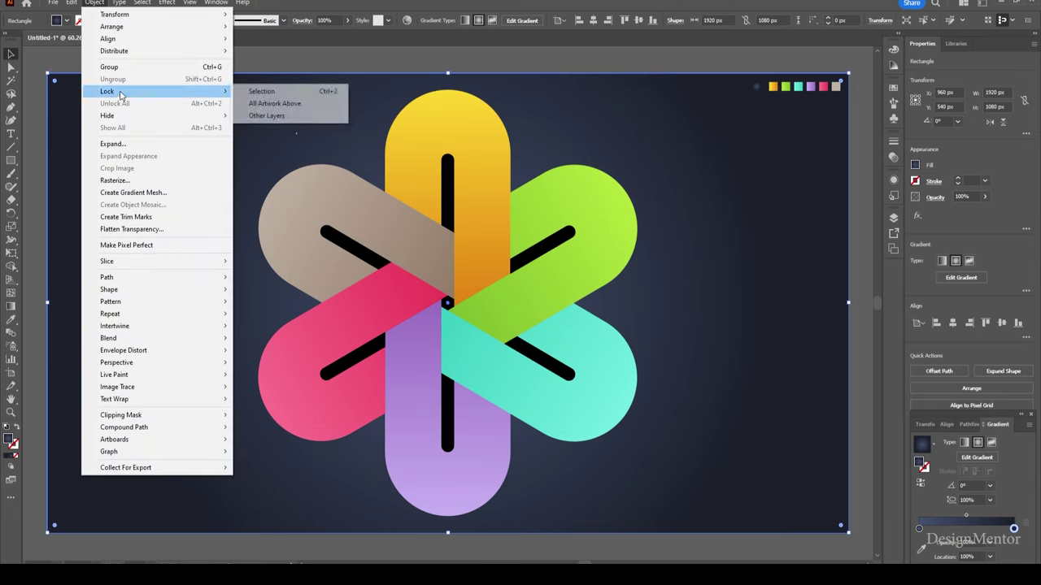
{"action": "left_click", "coordinate": [257, 91]}
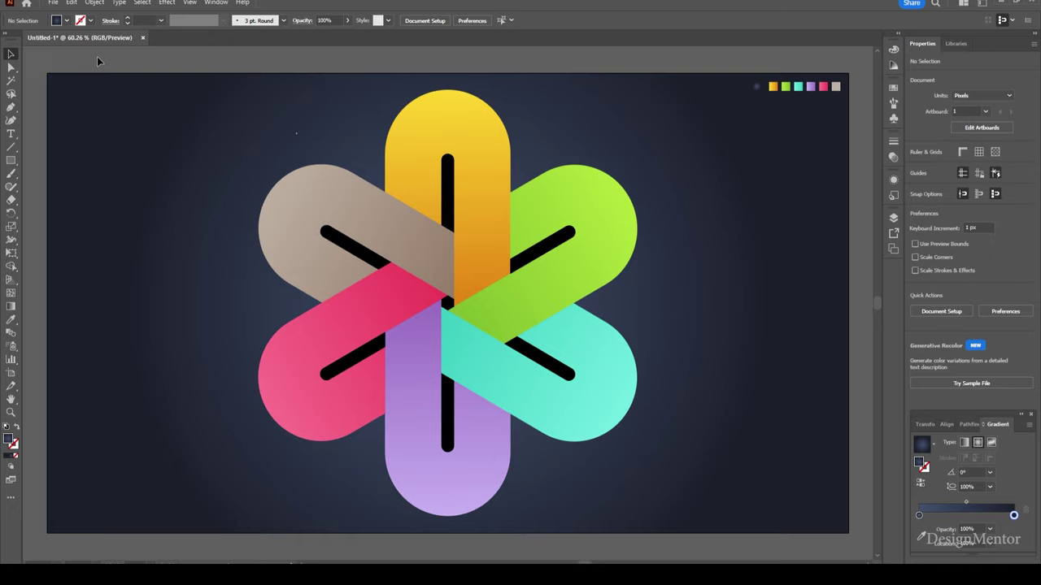
Add white text 'Adobe Photoshop' to the right of the logo.
{"action": "key", "text": "t"}
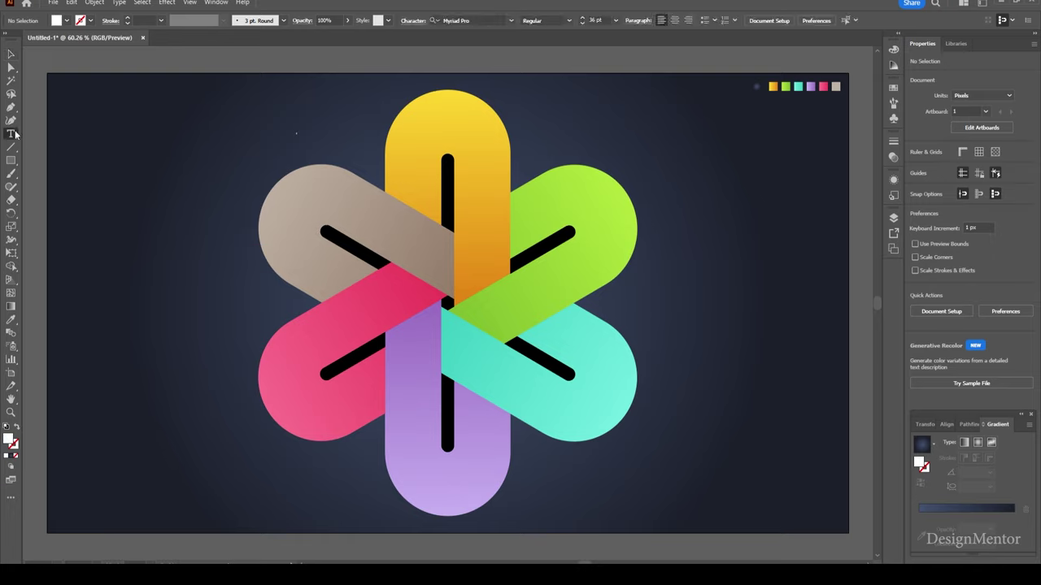
{"action": "left_click", "coordinate": [642, 278]}
{"action": "left_click", "coordinate": [67, 21]}
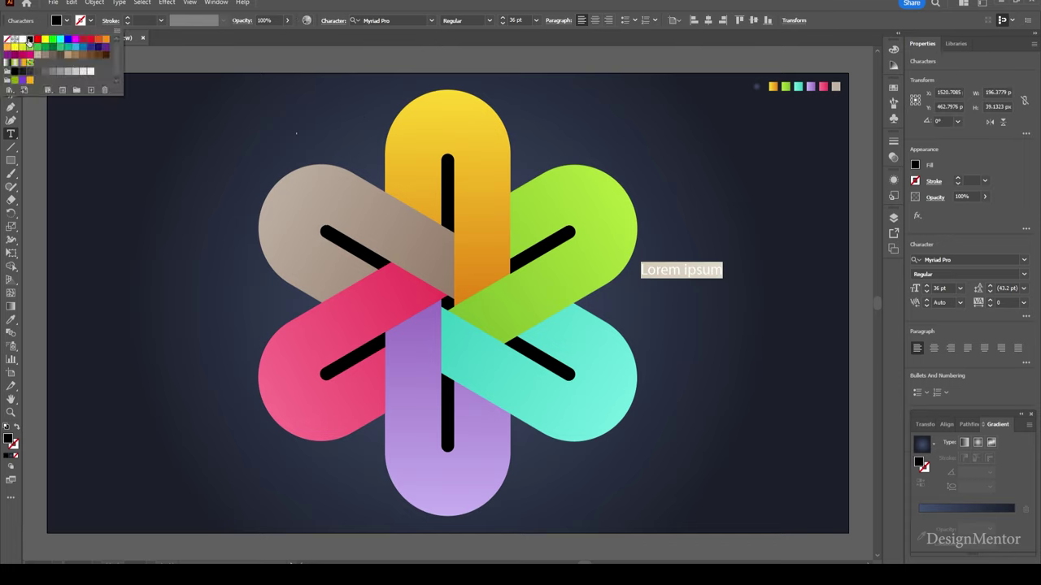
{"action": "left_click", "coordinate": [21, 40]}
{"action": "type", "text": "a"}
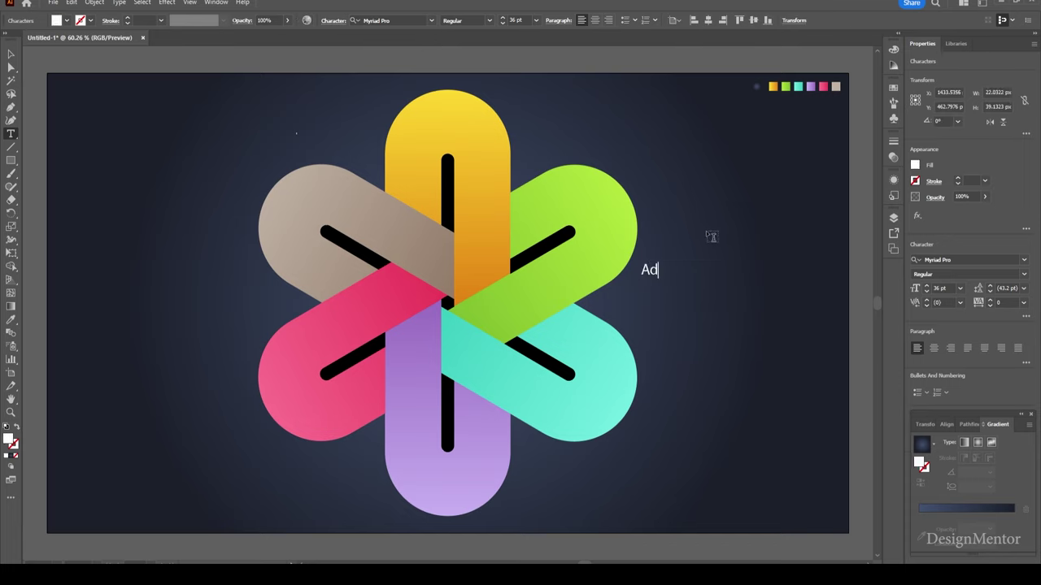
Set the label in Ubuntu Regular and move it left onto the logo.
{"action": "key", "text": "ctrl+a"}
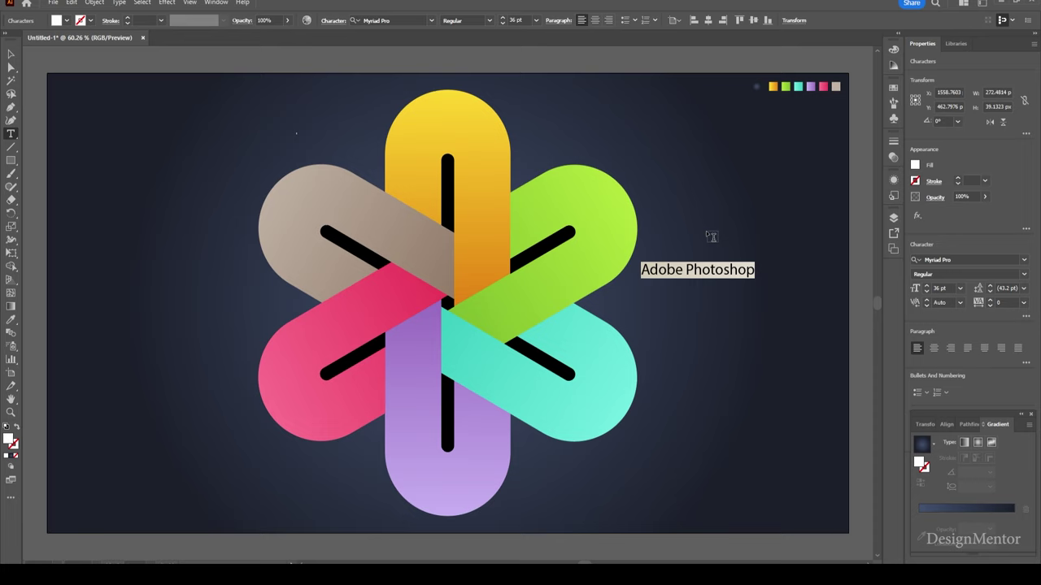
{"action": "left_click", "coordinate": [396, 19]}
{"action": "type", "text": "ub"}
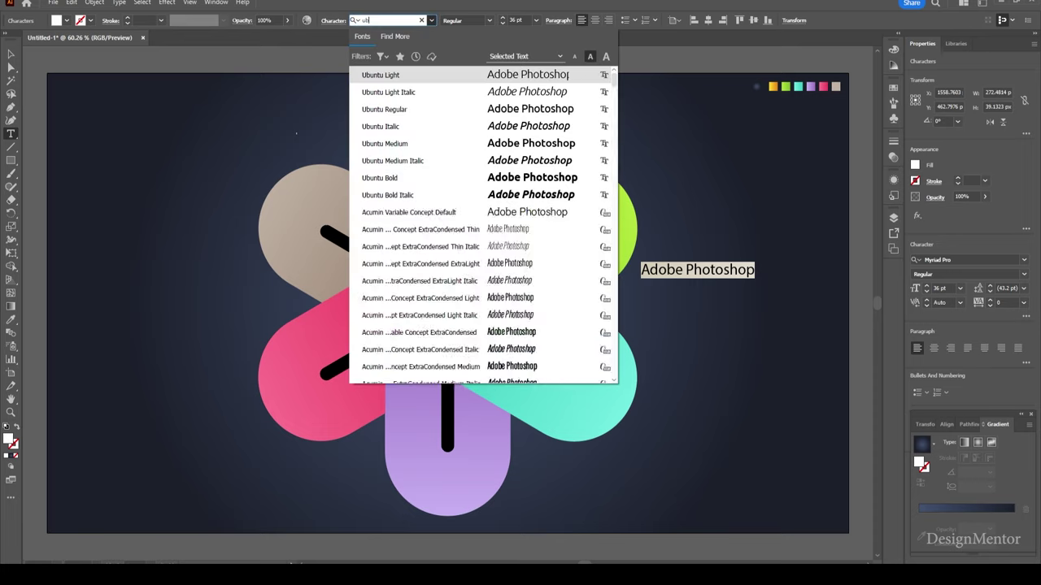
{"action": "type", "text": "untu"}
{"action": "left_click", "coordinate": [397, 112]}
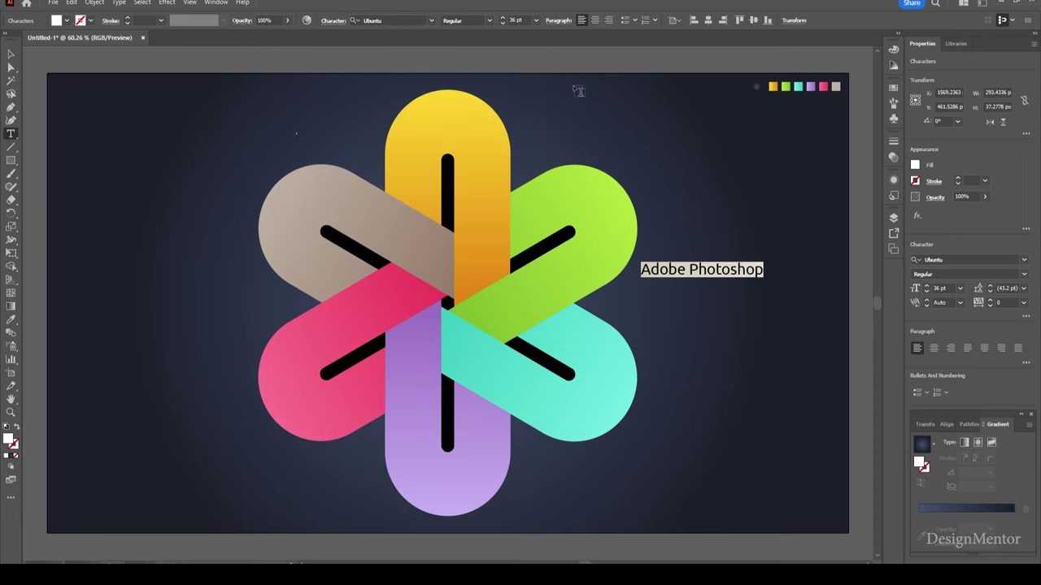
{"action": "key", "text": "Escape"}
{"action": "left_click_drag", "start_coordinate": [745, 274], "coordinate": [543, 260]}
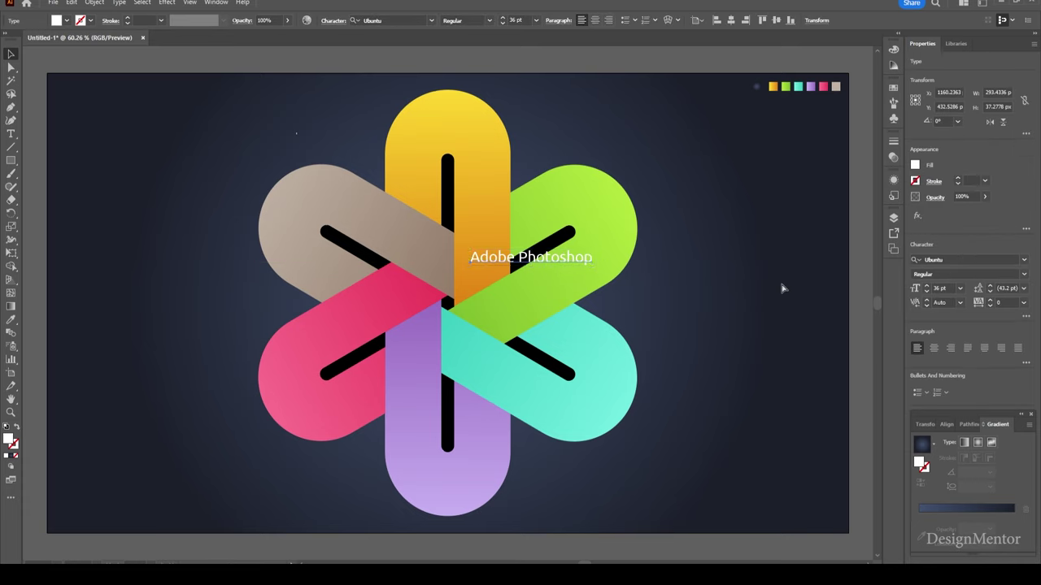
Place a vertically rotated copy of the Adobe Photoshop label on the yellow petal.
{"action": "key", "text": "ctrl+z"}
{"action": "left_click_drag", "start_coordinate": [690, 278], "coordinate": [526, 278]}
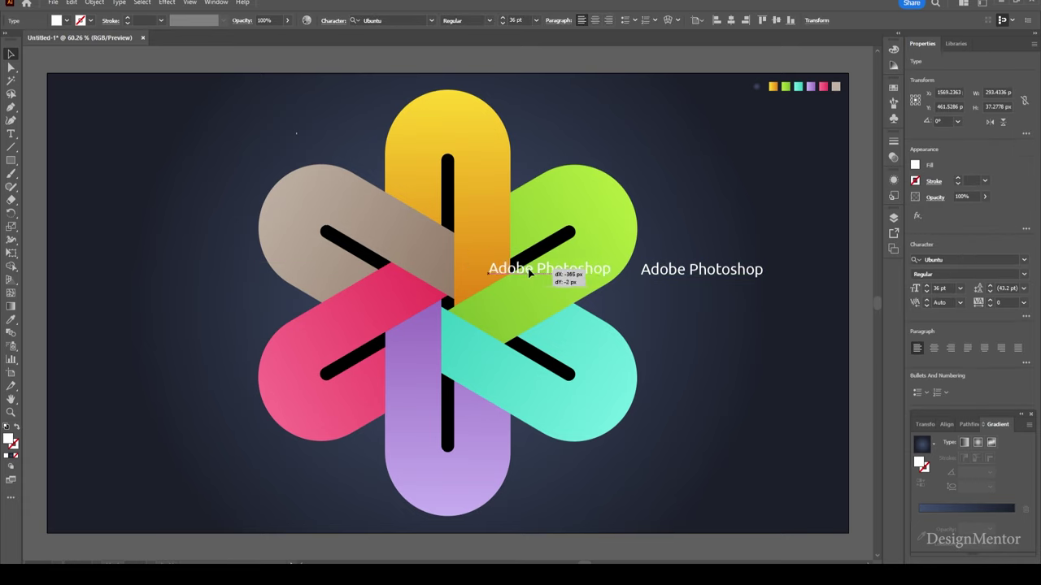
{"action": "key", "text": "e"}
{"action": "mouse_move", "coordinate": [460, 247]}
{"action": "left_mouse_down"}
{"action": "mouse_move", "coordinate": [447, 279]}
{"action": "mouse_move", "coordinate": [541, 348]}
{"action": "left_mouse_up"}
{"action": "key", "text": "ctrl+z"}
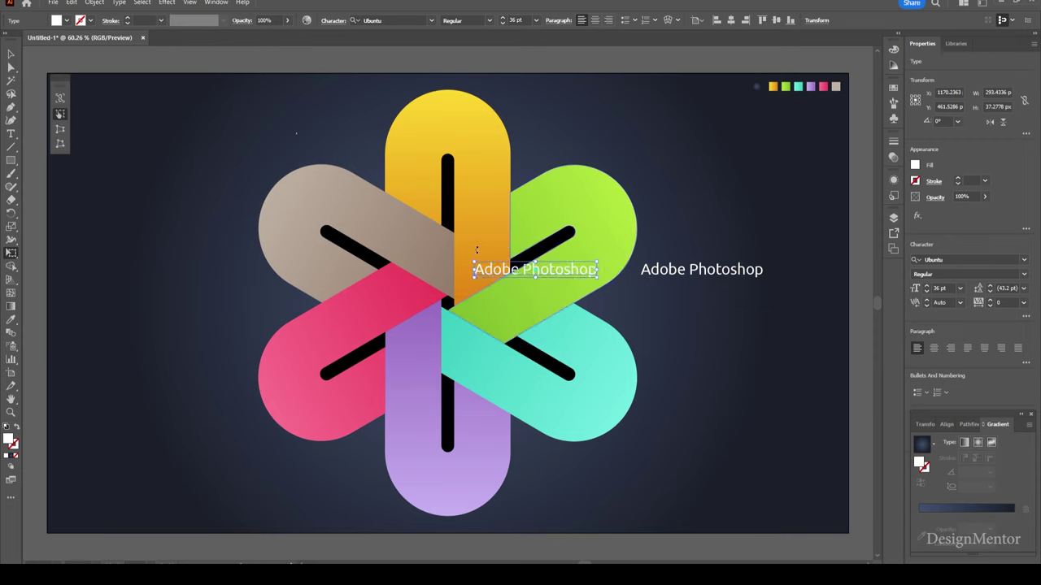
{"action": "left_click_drag", "start_coordinate": [476, 250], "coordinate": [516, 327]}
{"action": "key", "text": "v"}
{"action": "left_click_drag", "start_coordinate": [540, 280], "coordinate": [484, 225]}
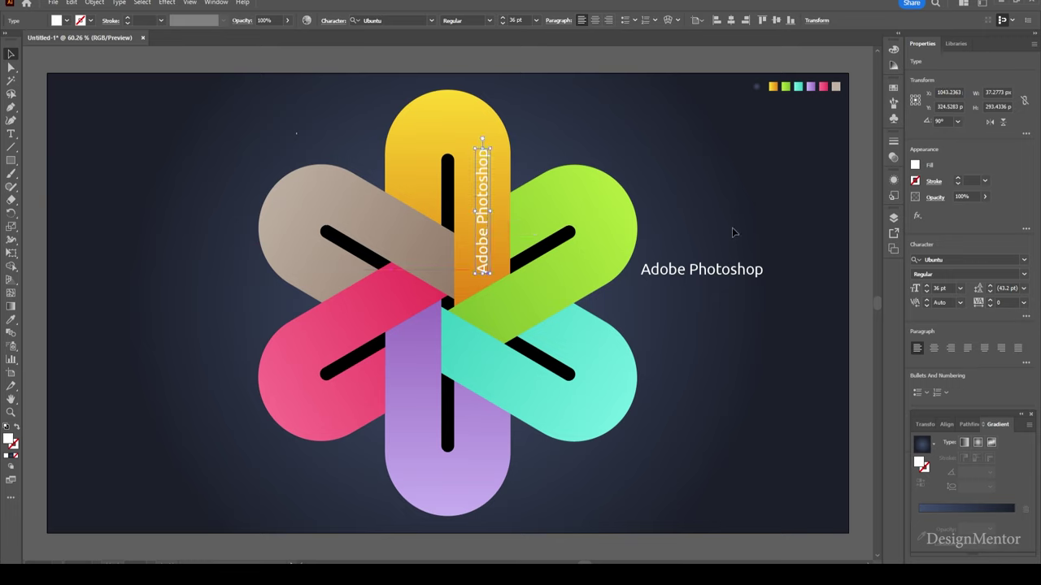
Copy the label onto the green petal, retype it as Adobe Illustrator, and tilt it along the petal.
{"action": "left_click", "coordinate": [716, 275]}
{"action": "left_click_drag", "start_coordinate": [715, 276], "coordinate": [574, 312]}
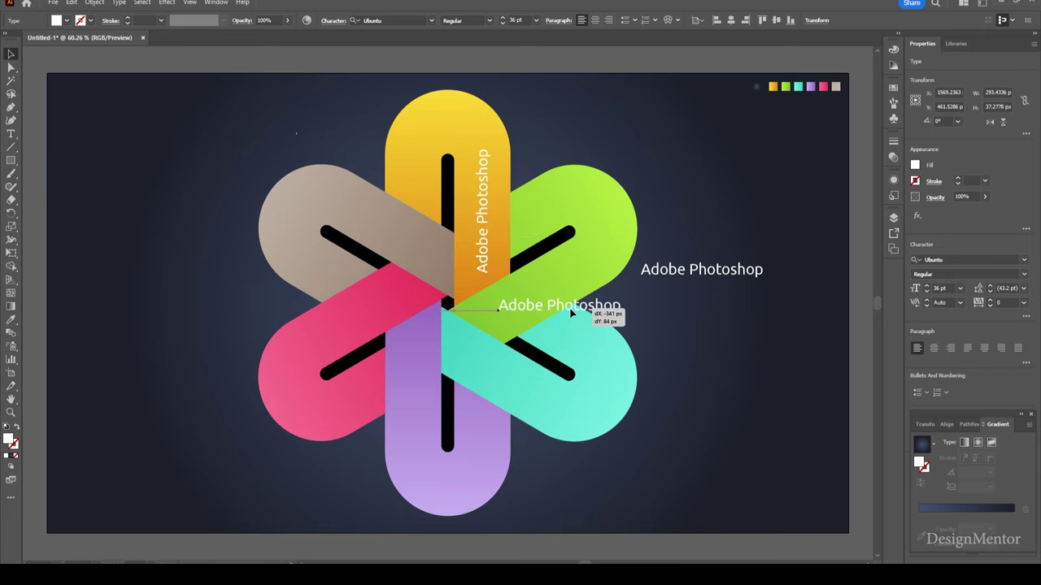
{"action": "double_click", "coordinate": [561, 305]}
{"action": "left_click_drag", "start_coordinate": [500, 306], "coordinate": [621, 306]}
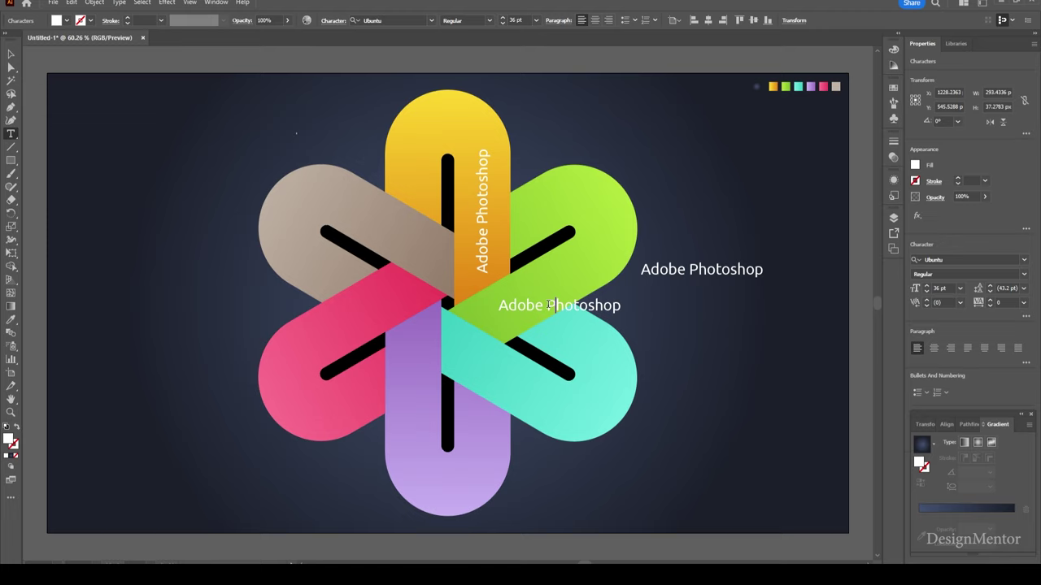
{"action": "left_click_drag", "start_coordinate": [546, 306], "coordinate": [630, 306]}
{"action": "key", "text": "BackSpace"}
{"action": "type", "text": "iLLU"}
{"action": "key", "text": "BackSpace"}
{"action": "key", "text": "BackSpace"}
{"action": "key", "text": "BackSpace"}
{"action": "type", "text": "Illustrator"}
{"action": "key", "text": "Escape"}
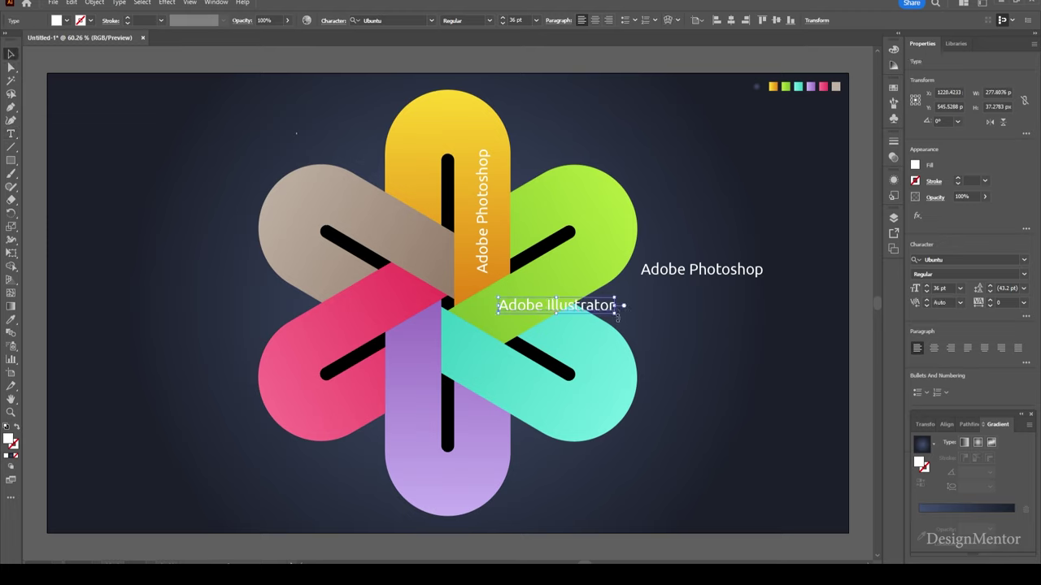
{"action": "mouse_move", "coordinate": [615, 323]}
{"action": "left_mouse_down"}
{"action": "mouse_move", "coordinate": [624, 288]}
{"action": "mouse_move", "coordinate": [561, 280]}
{"action": "left_mouse_up"}
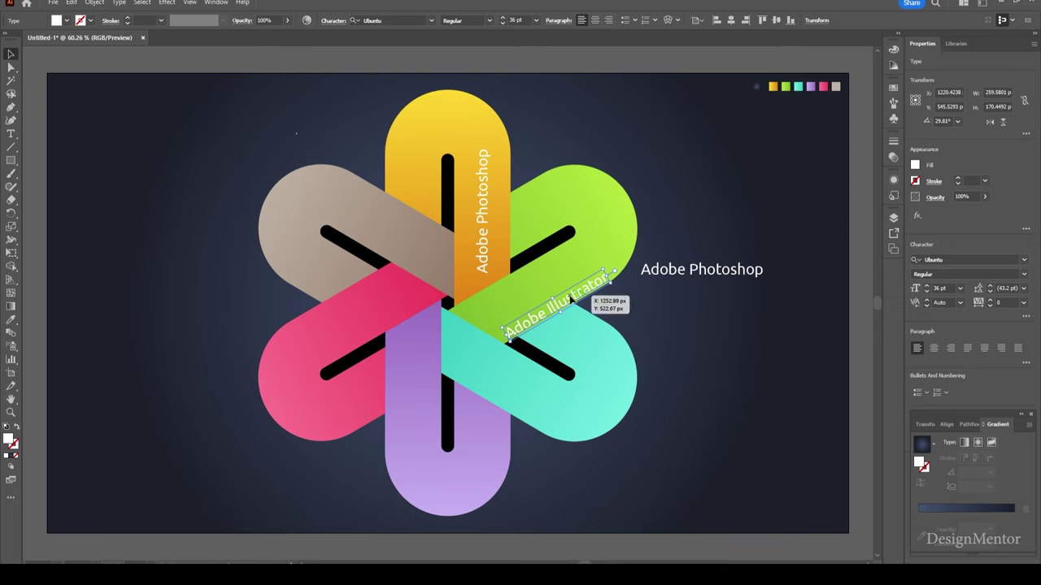
Copy the label downward, retype it as Adobe XD, and rotate it along the teal petal.
{"action": "left_click", "coordinate": [732, 271]}
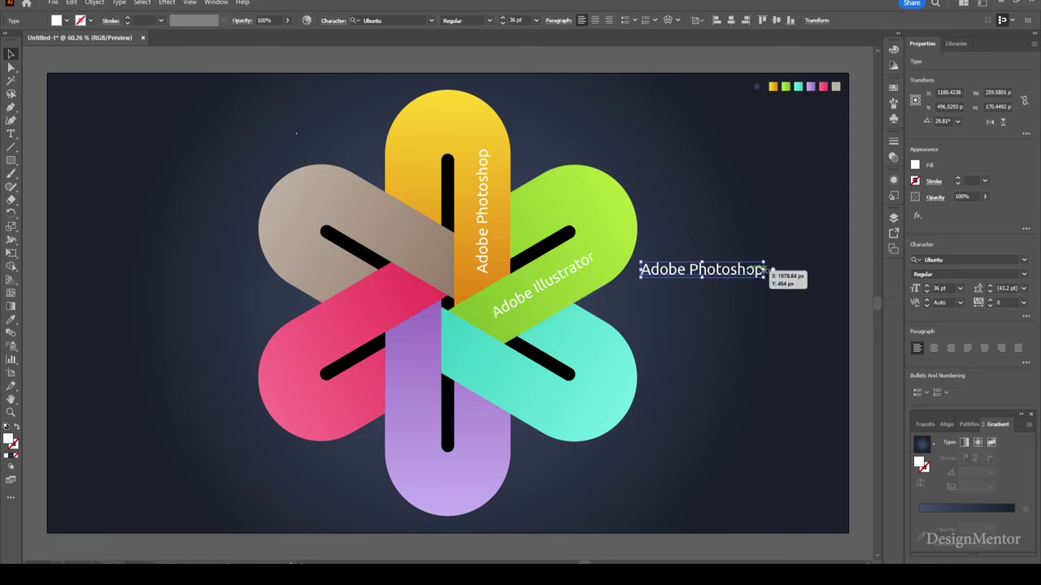
{"action": "mouse_move", "coordinate": [709, 276]}
{"action": "left_mouse_down"}
{"action": "mouse_move", "coordinate": [699, 333]}
{"action": "mouse_move", "coordinate": [525, 366]}
{"action": "mouse_move", "coordinate": [561, 380]}
{"action": "mouse_move", "coordinate": [506, 366]}
{"action": "mouse_move", "coordinate": [499, 382]}
{"action": "mouse_move", "coordinate": [698, 312]}
{"action": "left_mouse_up"}
{"action": "key", "text": "t"}
{"action": "double_click", "coordinate": [681, 327]}
{"action": "type", "text": "XD"}
{"action": "key", "text": "Escape"}
{"action": "key", "text": "r"}
{"action": "key", "text": "v"}
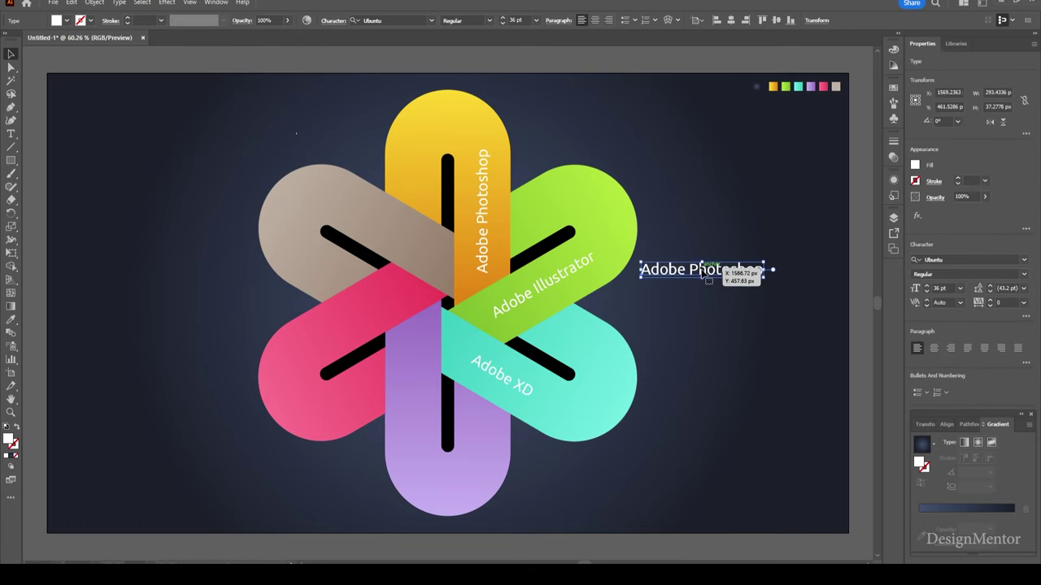
Retype the copy as Adobe InDesign and set it vertically on the purple petal.
{"action": "double_click", "coordinate": [697, 310]}
{"action": "key", "text": "ctrl+a"}
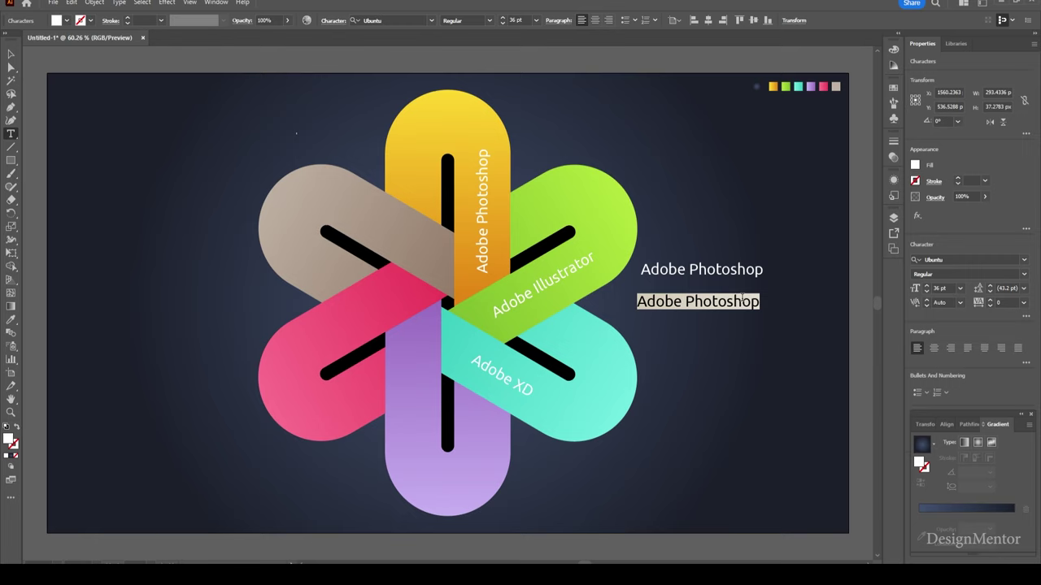
{"action": "type", "text": "Adobe "}
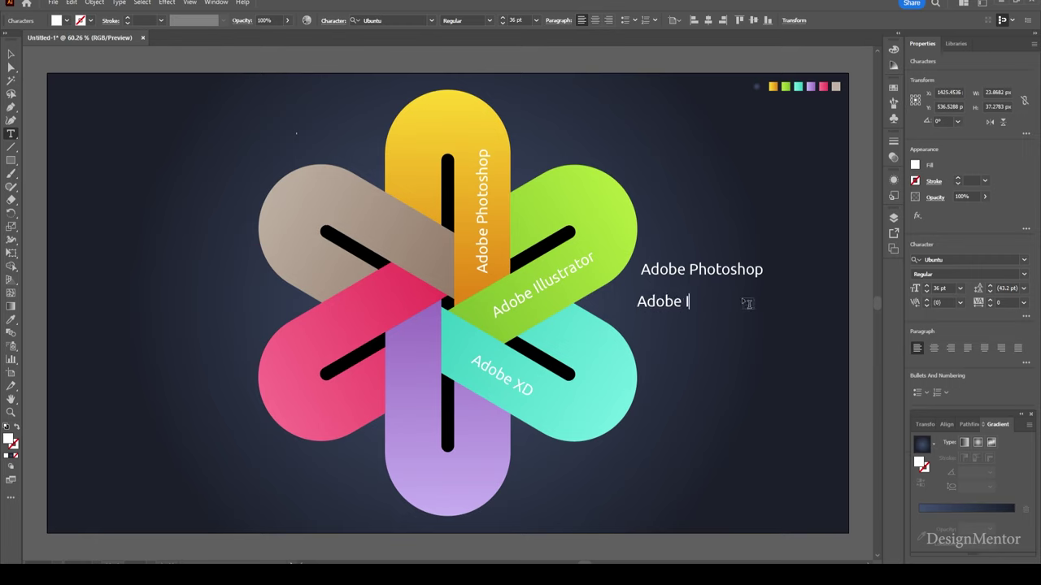
{"action": "type", "text": "Indesign"}
{"action": "key", "text": "Escape"}
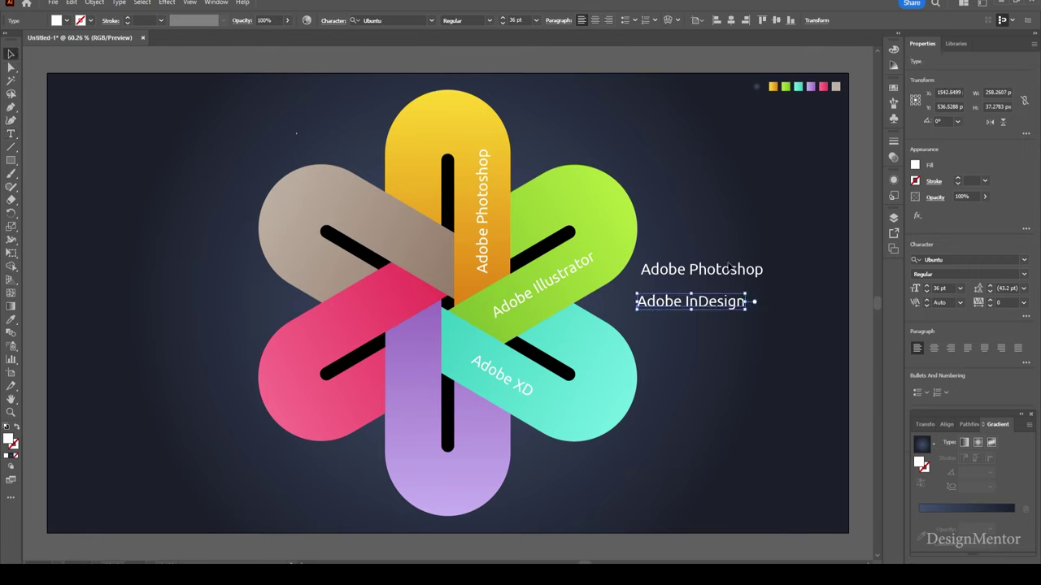
{"action": "mouse_move", "coordinate": [746, 301]}
{"action": "left_mouse_down"}
{"action": "mouse_move", "coordinate": [445, 435]}
{"action": "mouse_move", "coordinate": [445, 483]}
{"action": "left_mouse_up"}
{"action": "left_click_drag", "start_coordinate": [507, 447], "coordinate": [417, 385]}
Copy the spare label, retype it as Figma, and move it onto the pink petal.
{"action": "left_click", "coordinate": [722, 275]}
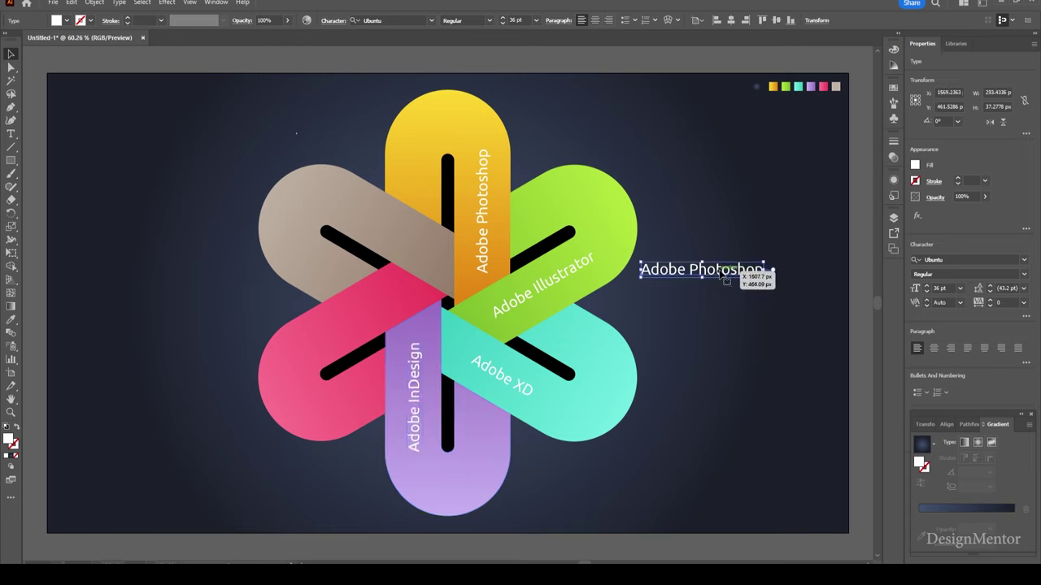
{"action": "left_click_drag", "start_coordinate": [722, 275], "coordinate": [695, 329]}
{"action": "double_click", "coordinate": [757, 330]}
{"action": "type", "text": "Figma"}
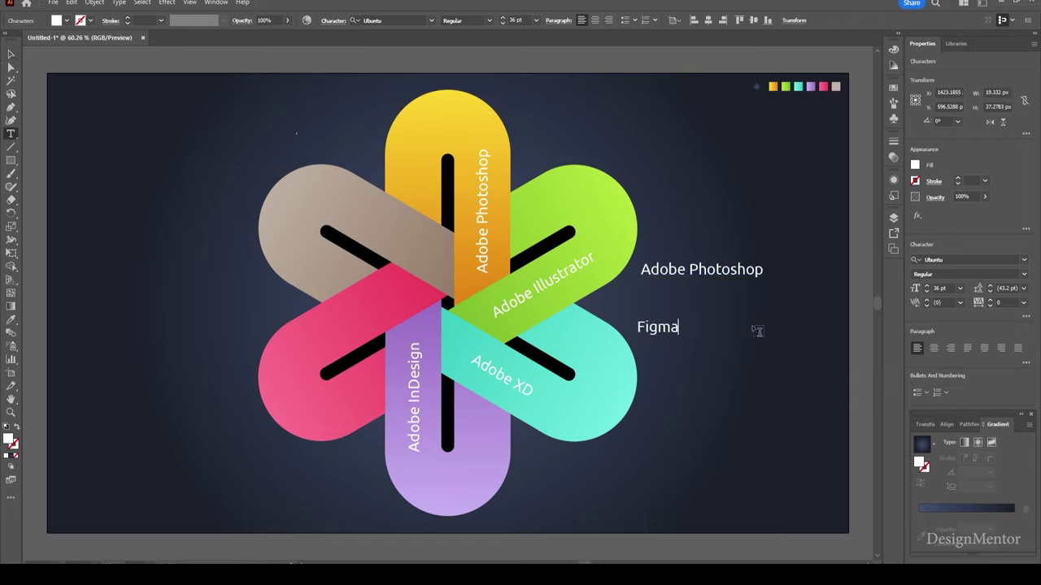
{"action": "key", "text": "Escape"}
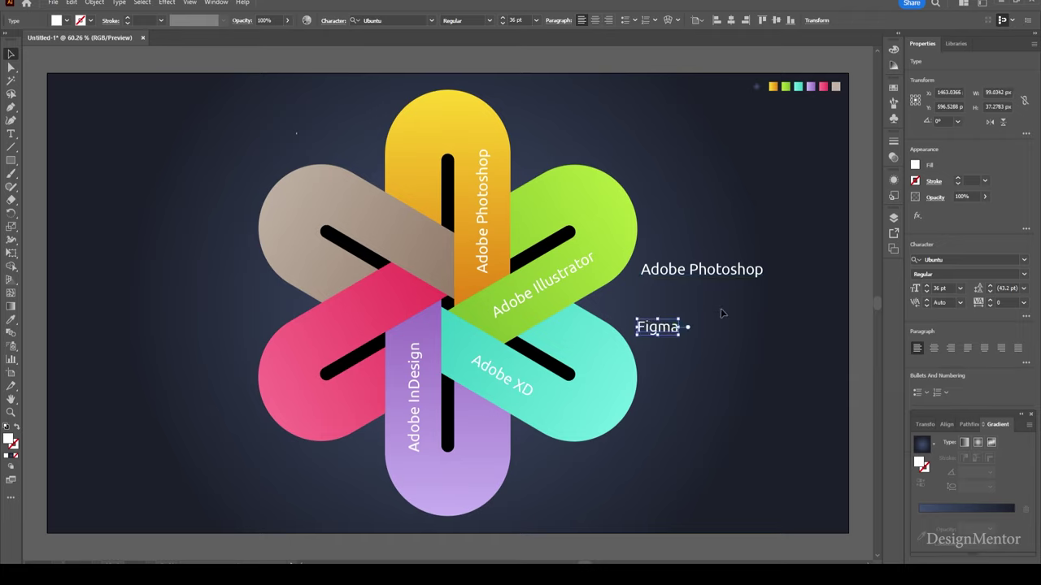
{"action": "mouse_move", "coordinate": [672, 333]}
{"action": "left_mouse_down"}
{"action": "mouse_move", "coordinate": [356, 341]}
{"action": "mouse_move", "coordinate": [378, 338]}
{"action": "mouse_move", "coordinate": [352, 324]}
{"action": "left_mouse_up"}
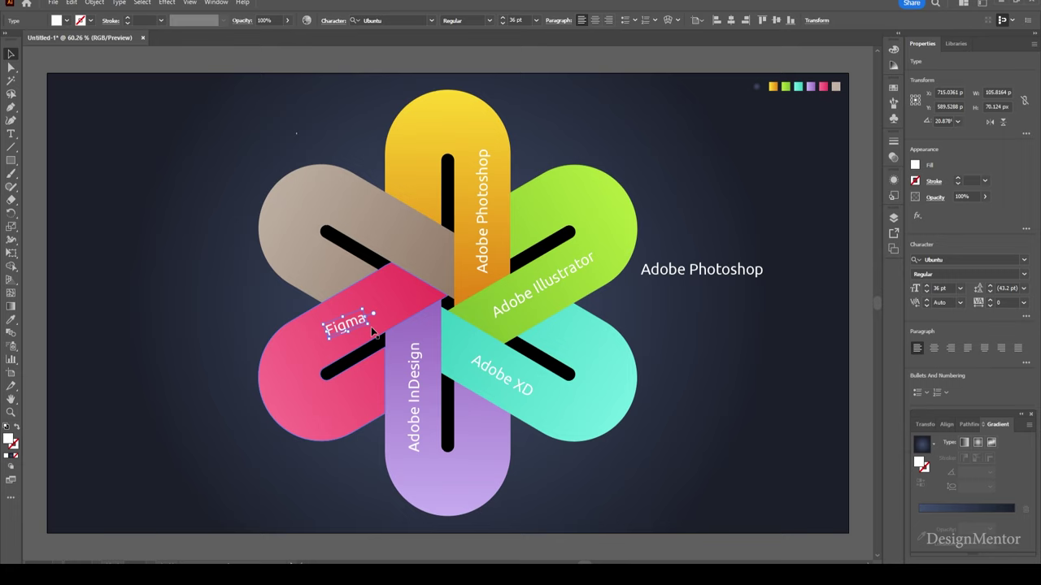
{"action": "left_click", "coordinate": [711, 345]}
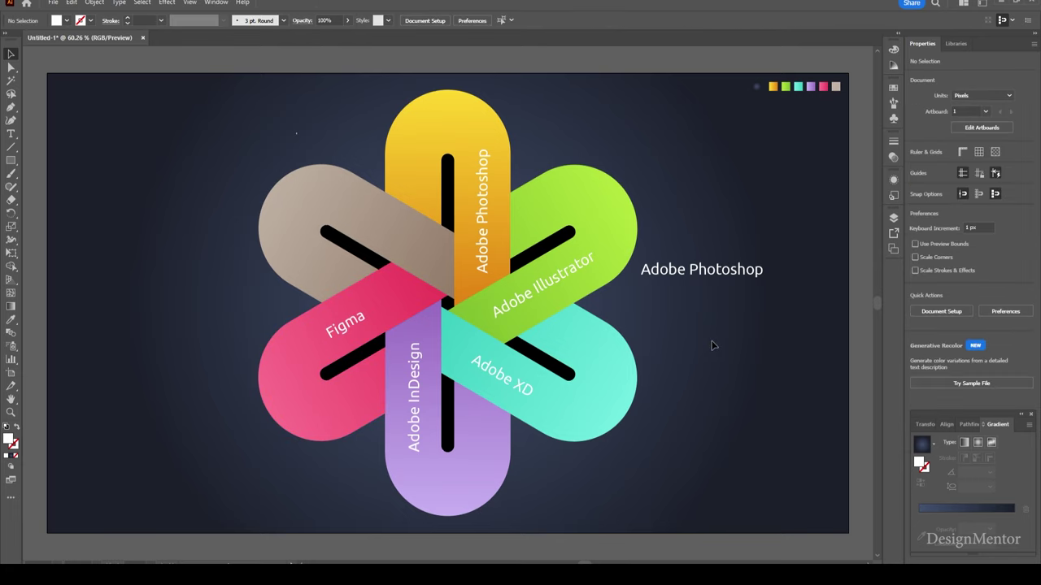
Delete the spare Photoshop label, then add a Sketch label copied from Adobe XD on the beige petal.
{"action": "left_click", "coordinate": [725, 276]}
{"action": "key", "text": "Delete"}
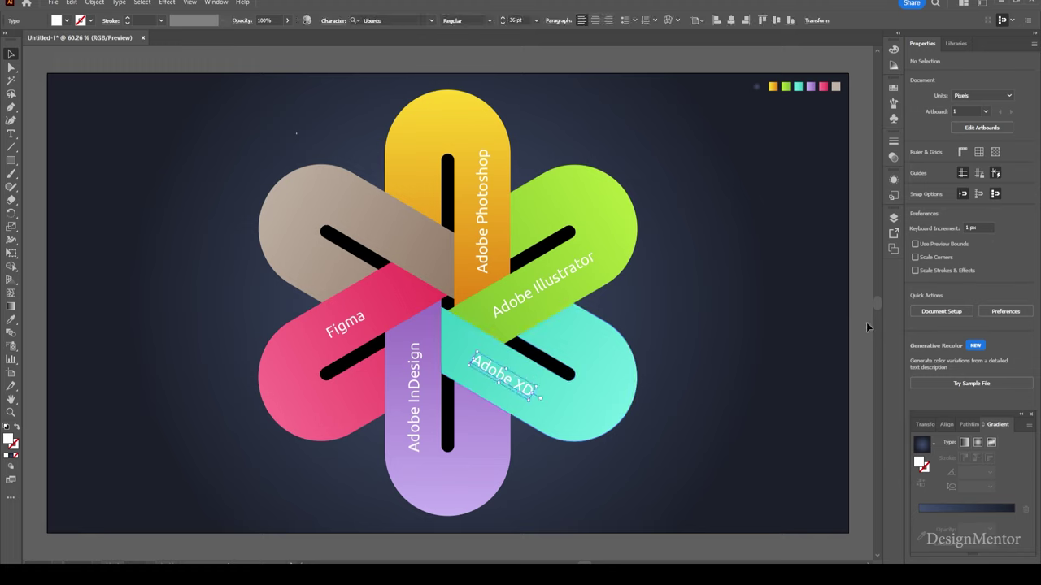
{"action": "left_click_drag", "start_coordinate": [499, 371], "coordinate": [393, 238]}
{"action": "triple_click", "coordinate": [390, 231]}
{"action": "type", "text": "Sketch"}
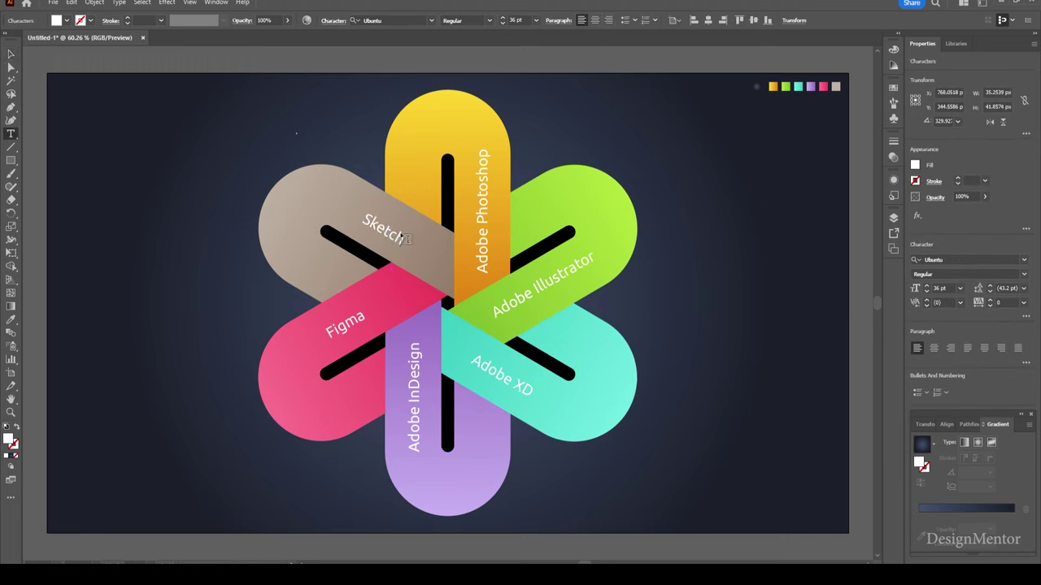
{"action": "key", "text": "Escape"}
{"action": "left_click", "coordinate": [775, 295]}
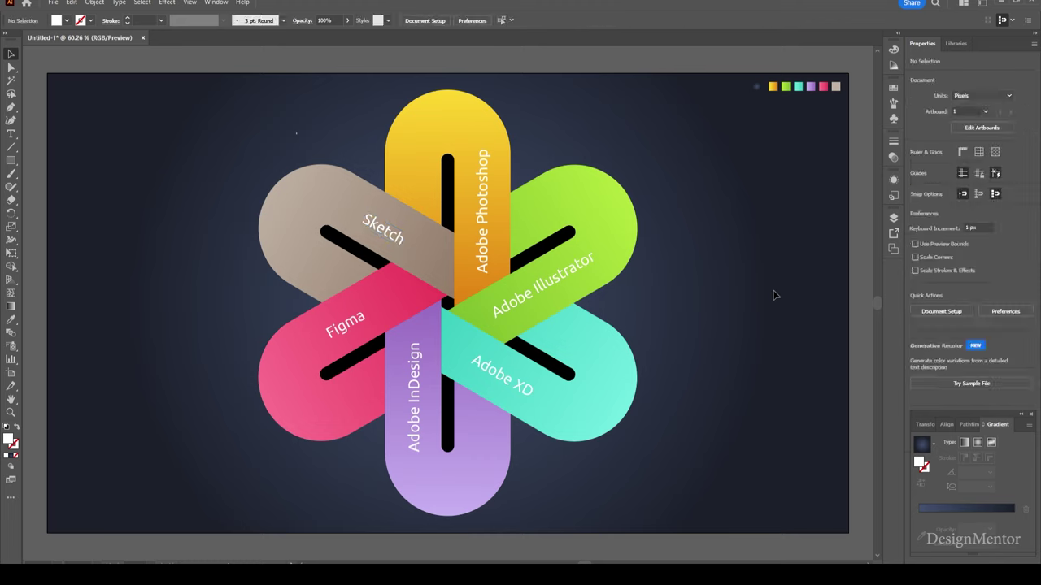
Set the Adobe Photoshop label's font style to Medium.
{"action": "left_click", "coordinate": [483, 201]}
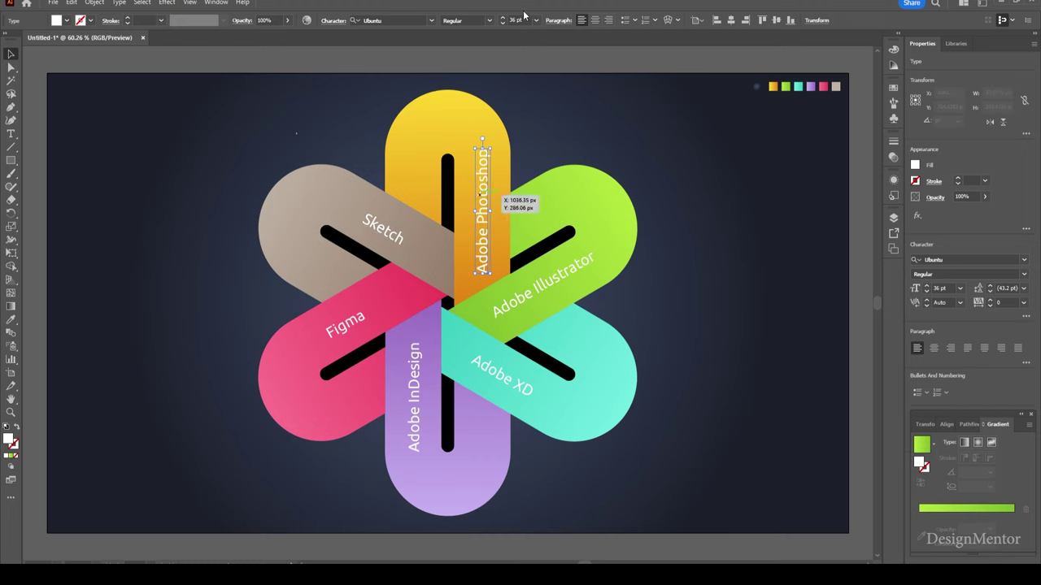
{"action": "left_click", "coordinate": [709, 163]}
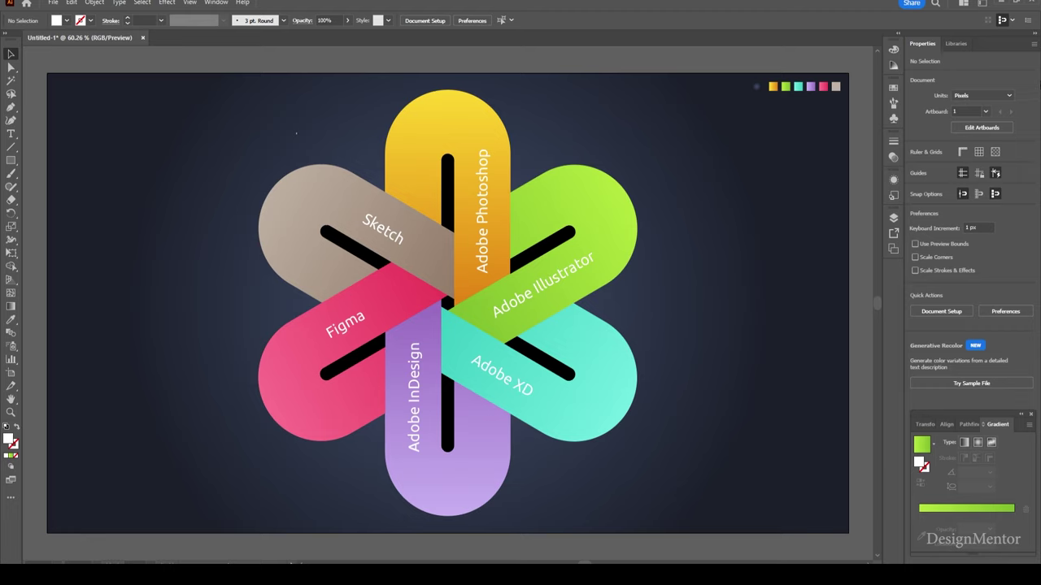
{"action": "left_click", "coordinate": [483, 203]}
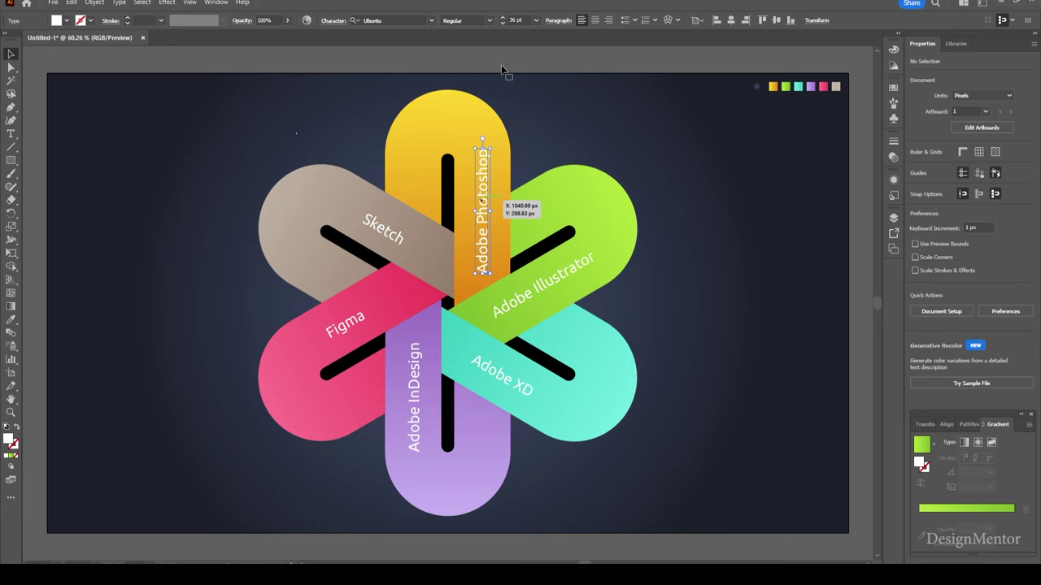
{"action": "left_click", "coordinate": [490, 21]}
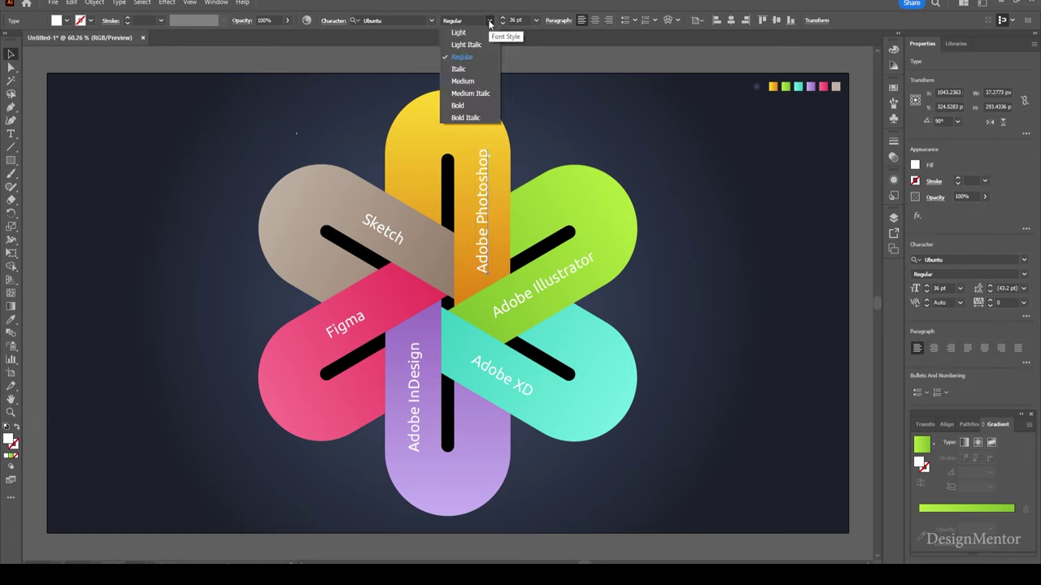
{"action": "left_click", "coordinate": [482, 80]}
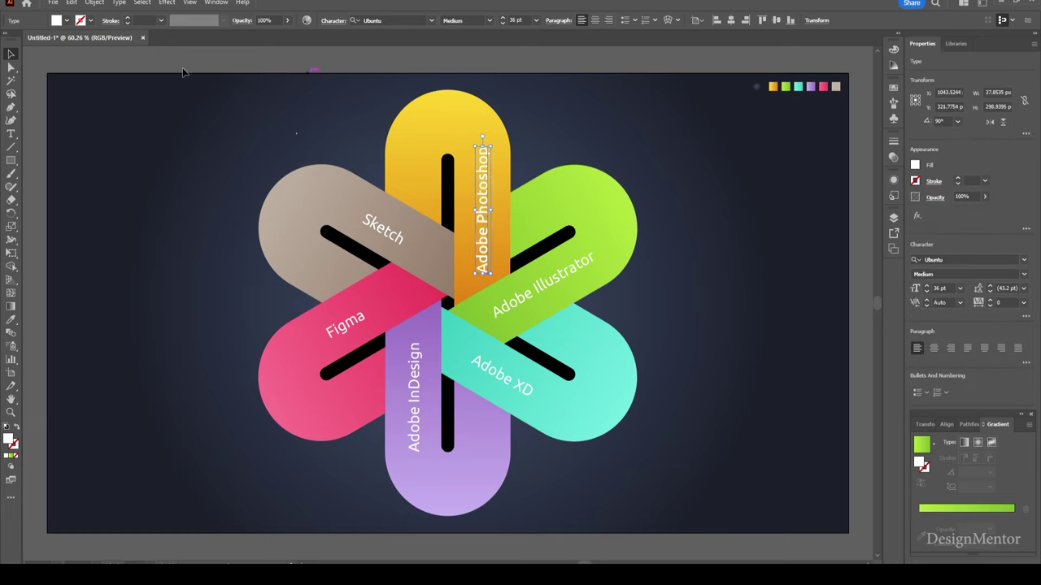
Set Illustrator, XD, InDesign, Figma and Sketch labels to Medium weight together.
{"action": "left_click", "coordinate": [550, 281]}
{"action": "left_click", "coordinate": [505, 380], "text": "shift"}
{"action": "left_click", "coordinate": [413, 374], "text": "shift"}
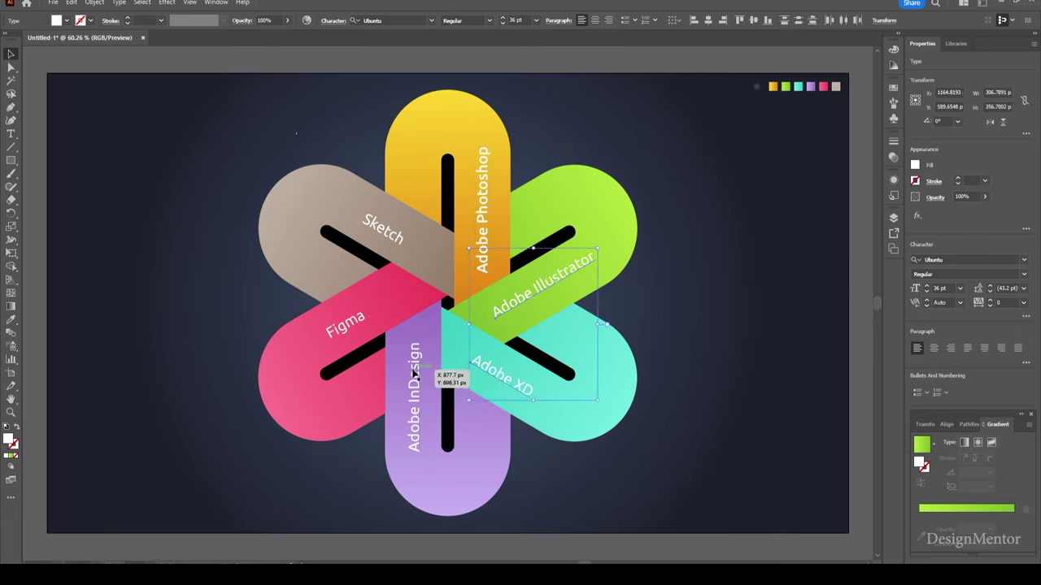
{"action": "left_click", "coordinate": [357, 322], "text": "shift"}
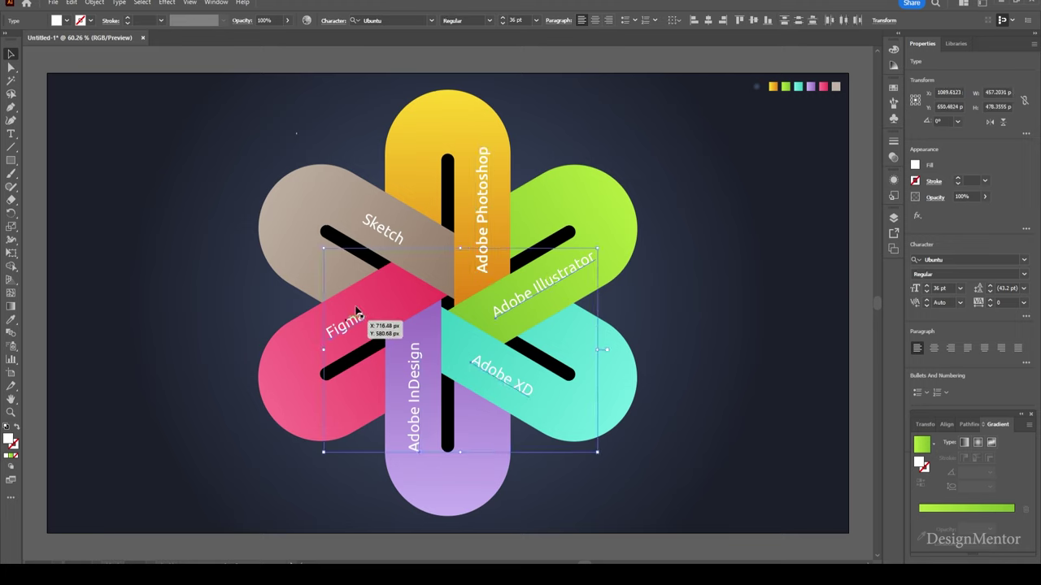
{"action": "left_click", "coordinate": [384, 230], "text": "shift"}
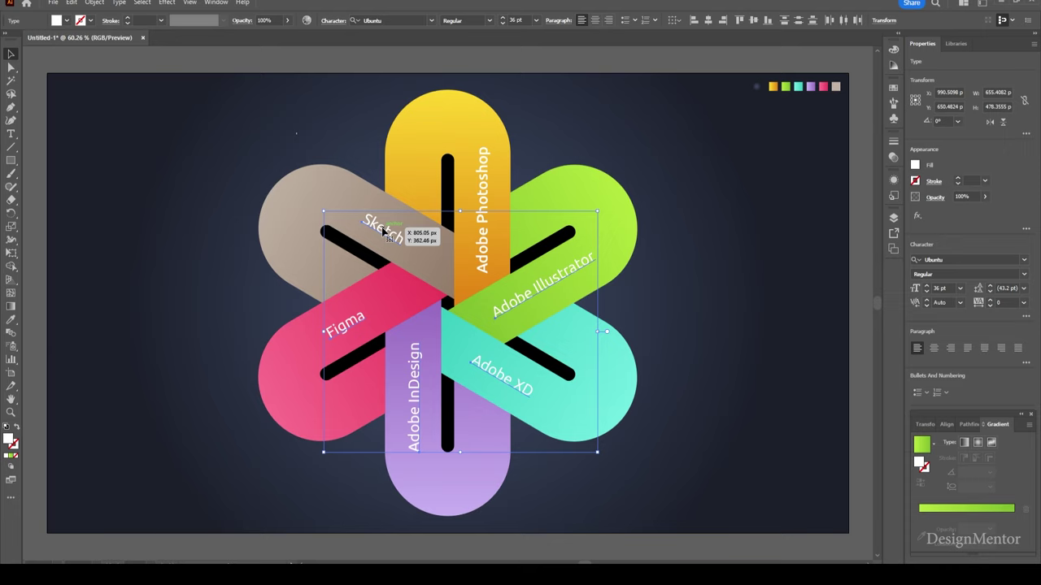
{"action": "left_click", "coordinate": [489, 21]}
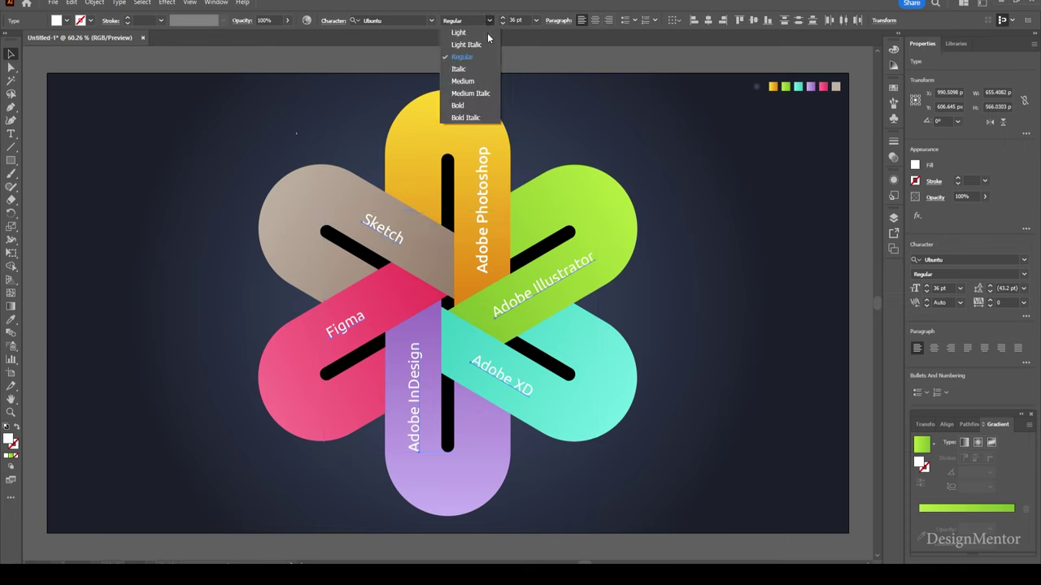
{"action": "left_click", "coordinate": [474, 82]}
{"action": "left_click", "coordinate": [125, 62]}
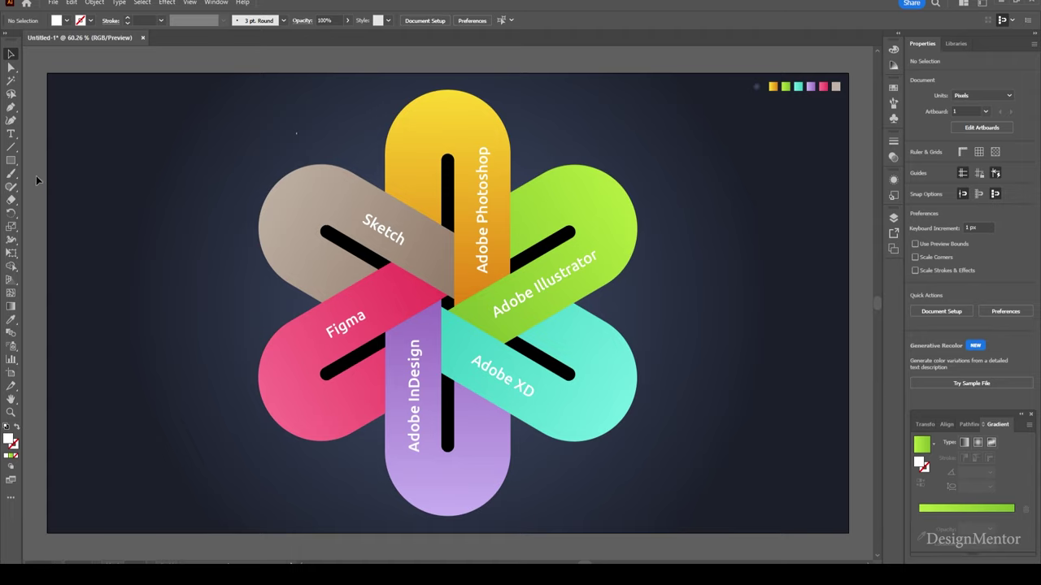
Draw a 70 × 70 px circle near the end of the Photoshop pill.
{"action": "left_click_drag", "start_coordinate": [10, 160], "coordinate": [41, 184]}
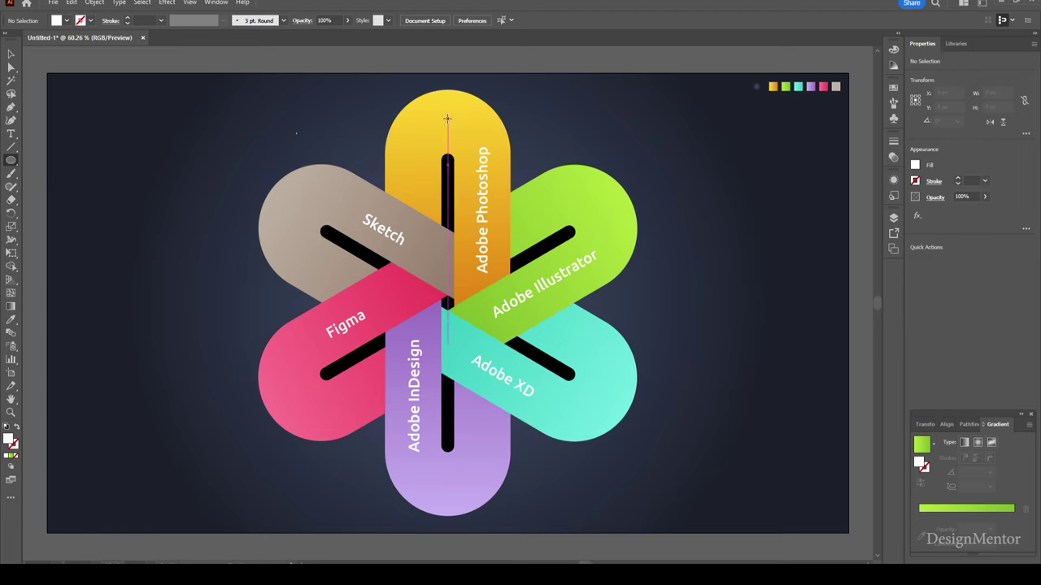
{"action": "mouse_move", "coordinate": [447, 119]}
{"action": "left_mouse_down"}
{"action": "mouse_move", "coordinate": [470, 142]}
{"action": "mouse_move", "coordinate": [457, 123]}
{"action": "left_mouse_up"}
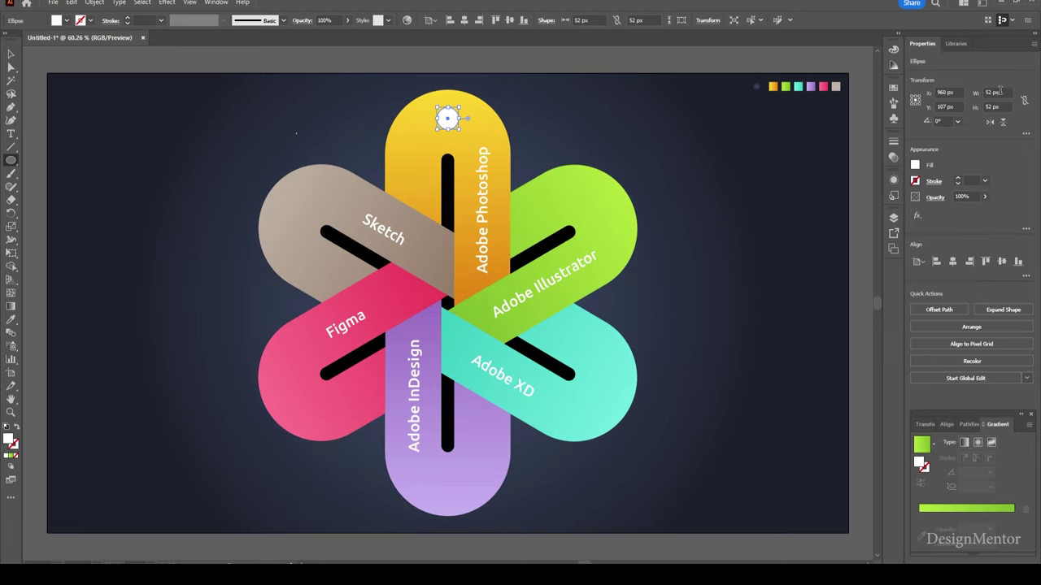
{"action": "left_click", "coordinate": [1000, 92]}
{"action": "type", "text": "70"}
{"action": "key", "text": "Tab"}
{"action": "type", "text": "70"}
{"action": "key", "text": "Return"}
Sample the Photoshop pill's gradient onto the circle, nudge it down, and fill it solid orange.
{"action": "key", "text": "i"}
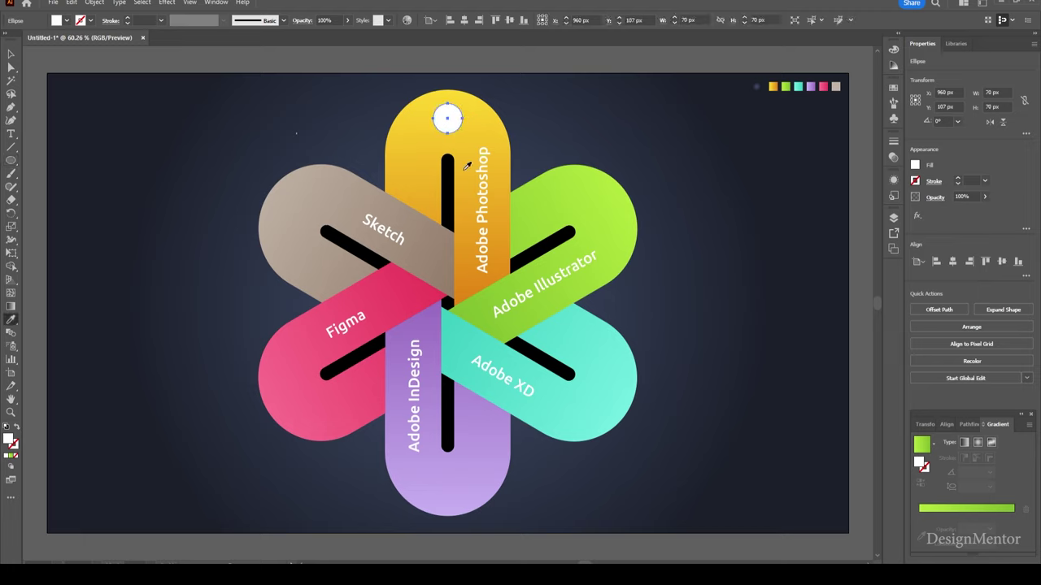
{"action": "left_click", "coordinate": [417, 181]}
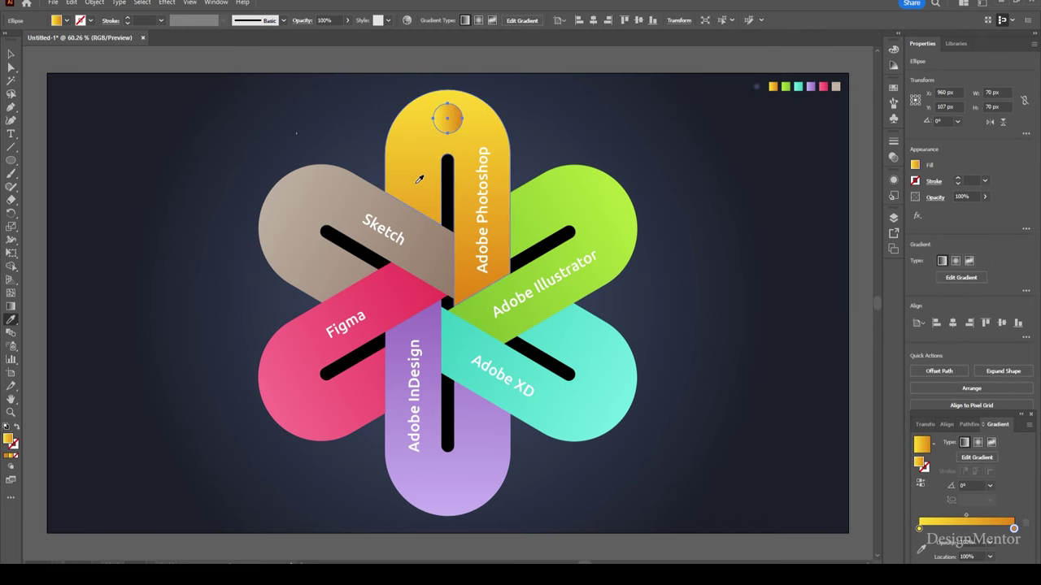
{"action": "key", "text": "v"}
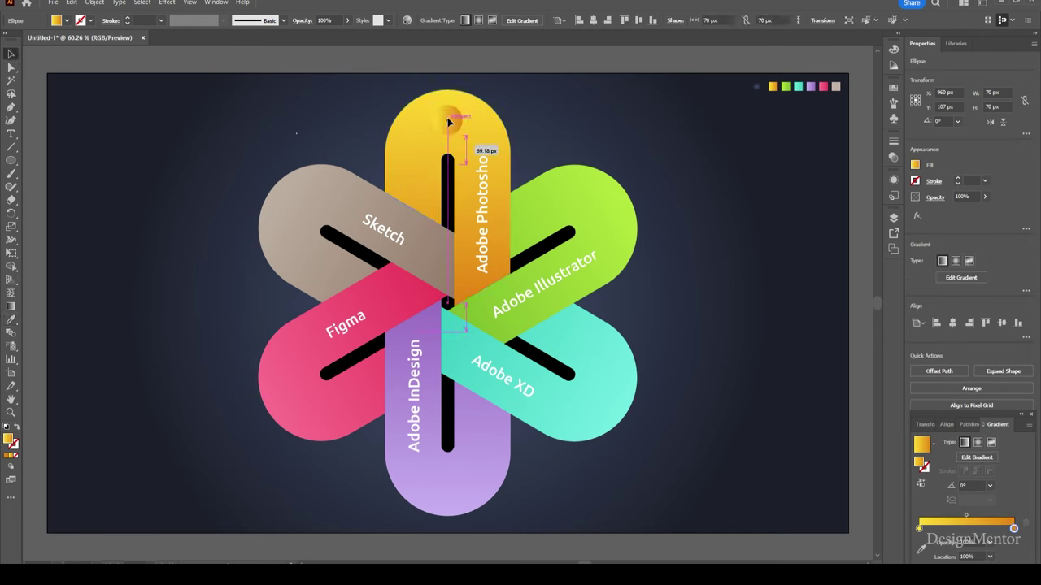
{"action": "left_click_drag", "start_coordinate": [447, 118], "coordinate": [448, 126]}
{"action": "left_click", "coordinate": [67, 21]}
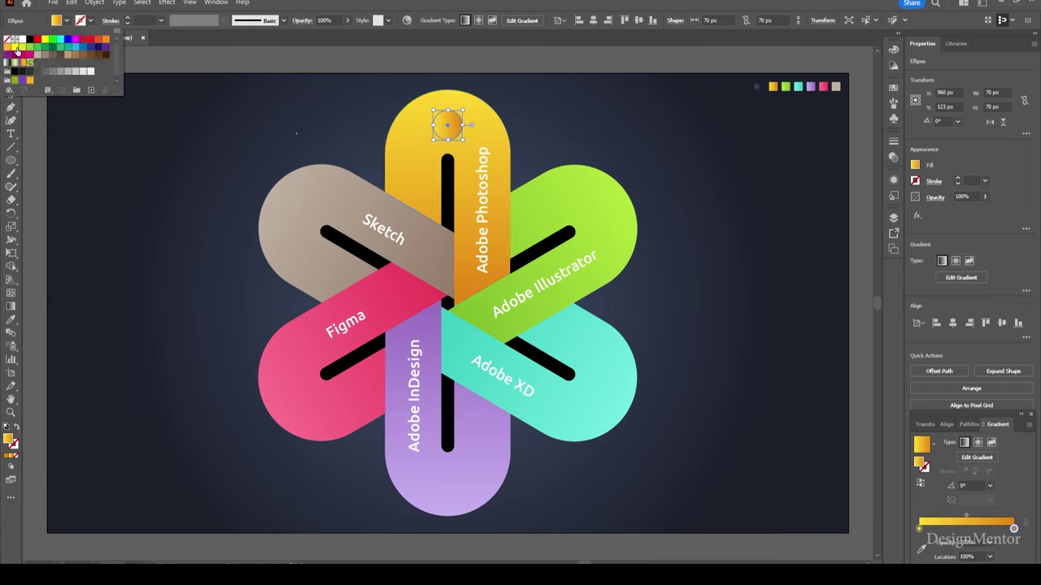
{"action": "left_click", "coordinate": [15, 49]}
{"action": "key", "text": "Escape"}
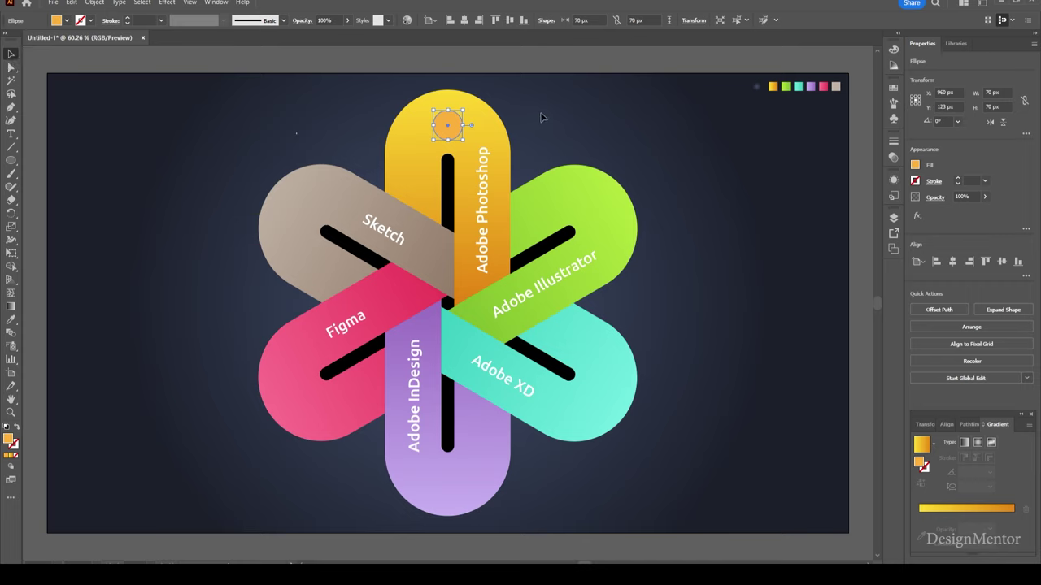
Give the orange circle an orange-red outline.
{"action": "left_click", "coordinate": [548, 113]}
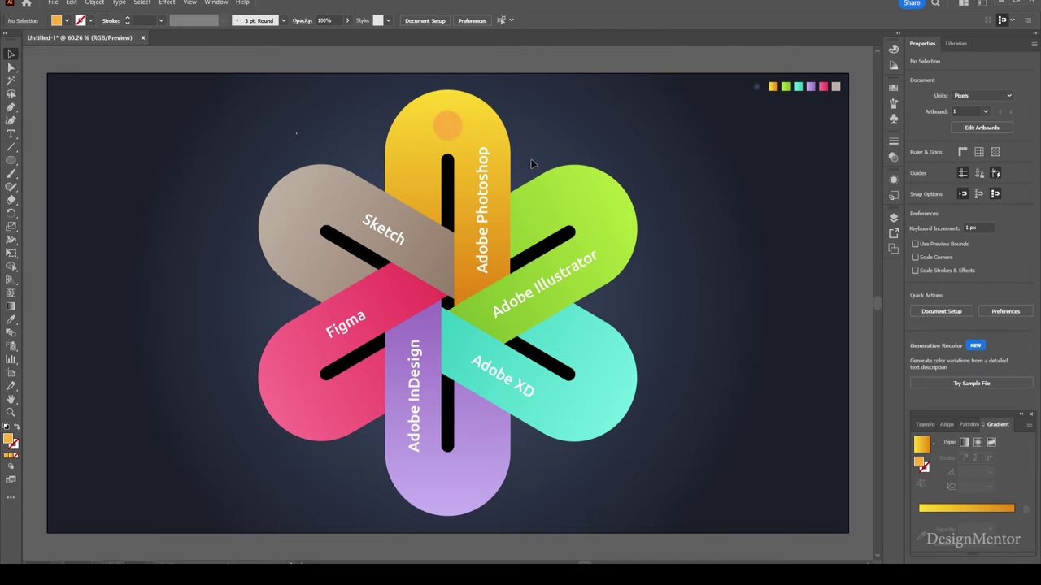
{"action": "left_click", "coordinate": [450, 134]}
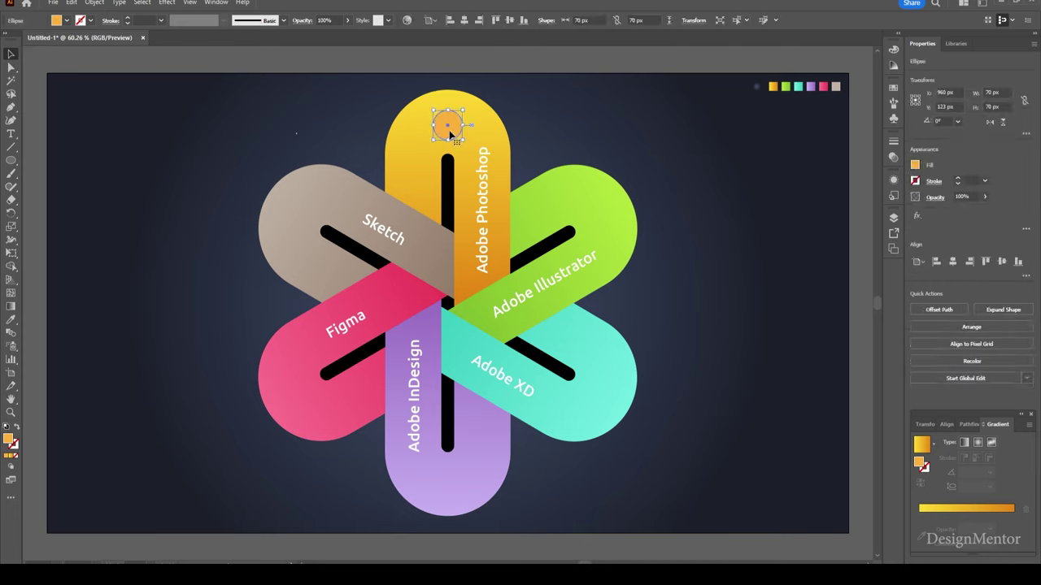
{"action": "left_click", "coordinate": [92, 21]}
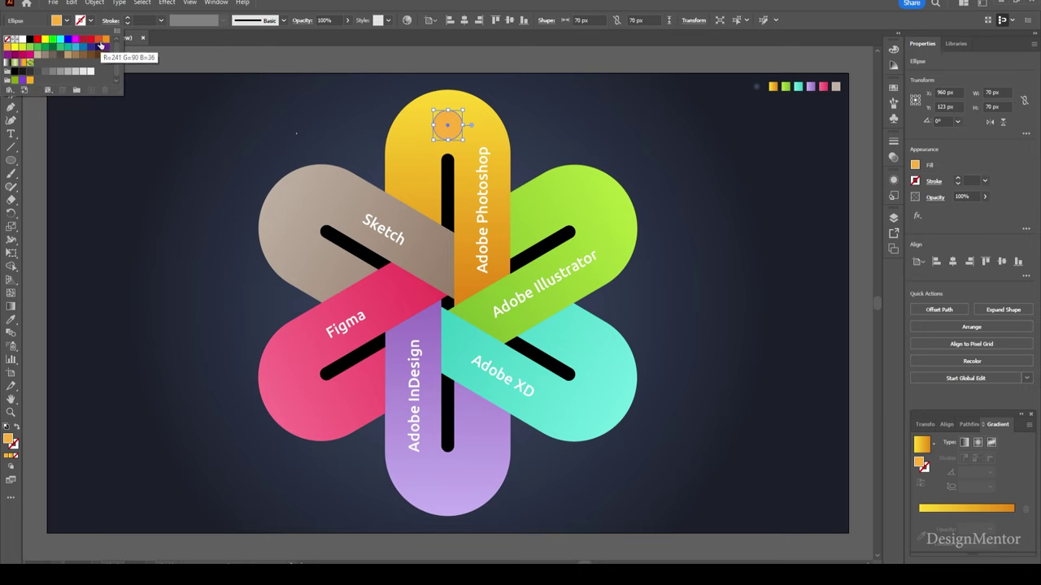
{"action": "left_click", "coordinate": [98, 39]}
{"action": "left_click", "coordinate": [571, 72]}
{"action": "left_click", "coordinate": [622, 96]}
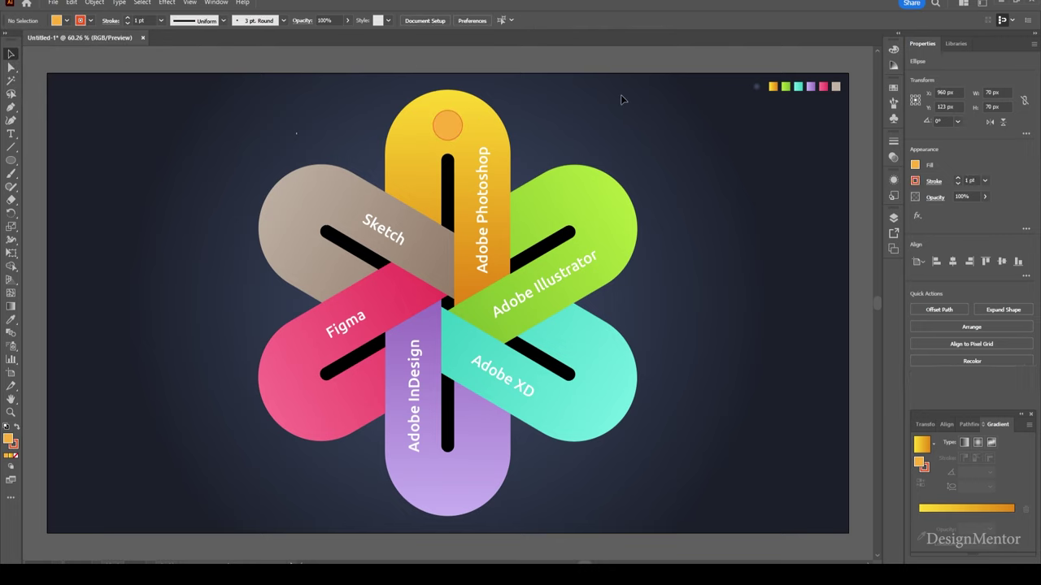
Copy the circle onto the Illustrator pill with its green gradient; give the top circle the yellow gradient and no outline.
{"action": "left_click_drag", "start_coordinate": [447, 125], "coordinate": [600, 213]}
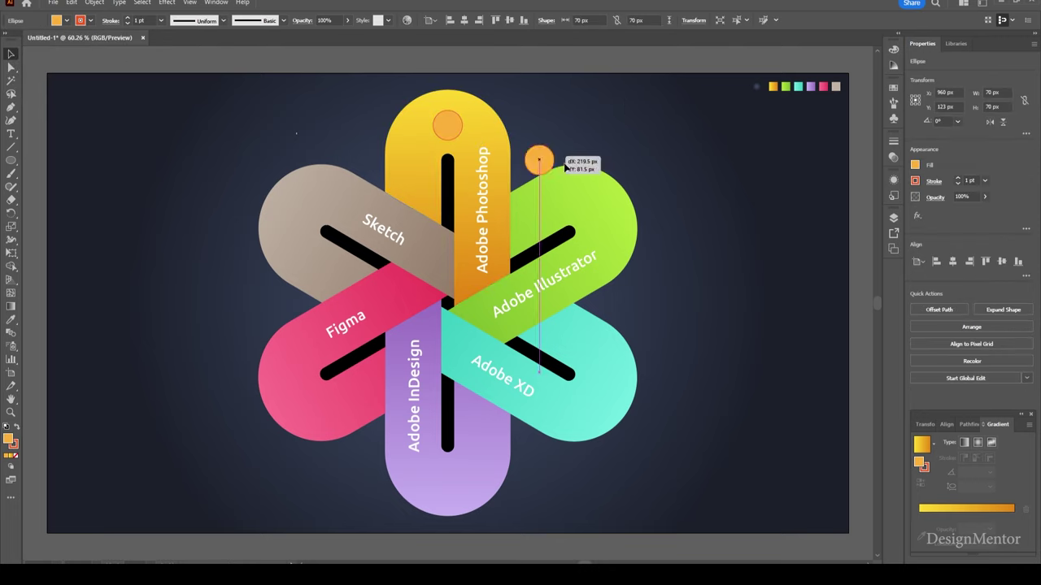
{"action": "key", "text": "i"}
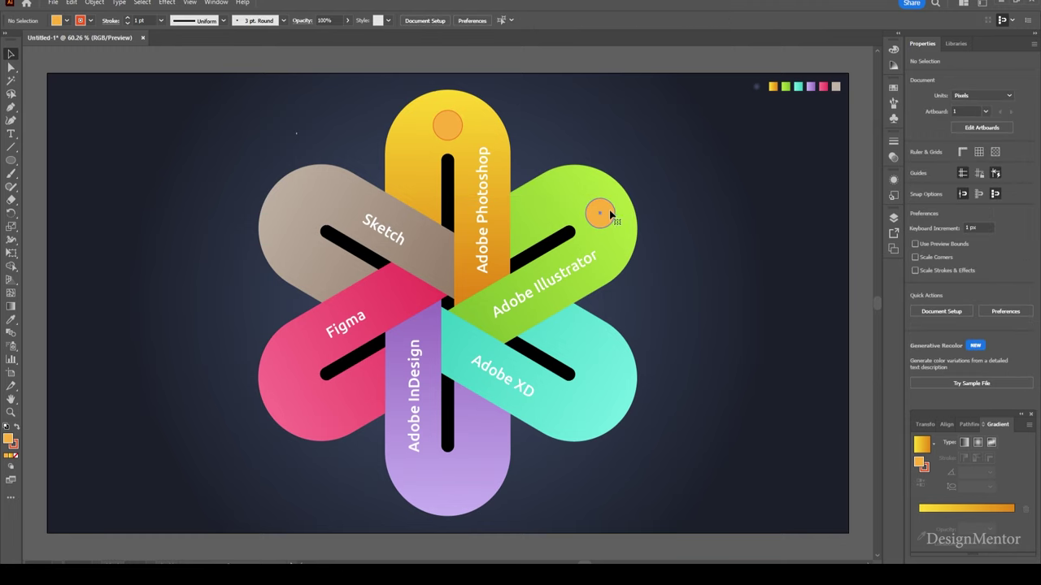
{"action": "left_click", "coordinate": [785, 86]}
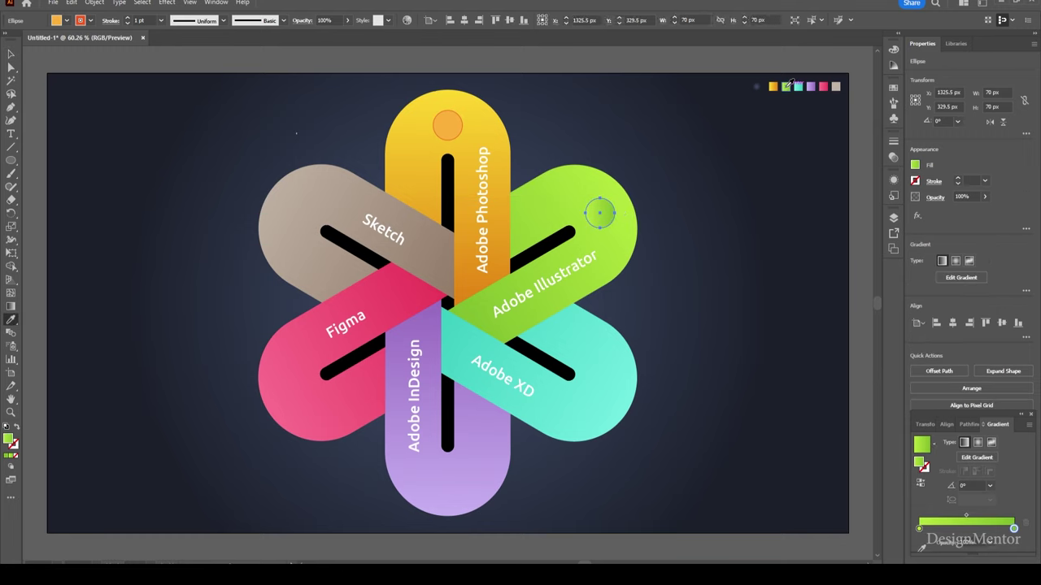
{"action": "left_click", "coordinate": [447, 125], "text": "ctrl"}
{"action": "left_click", "coordinate": [772, 87]}
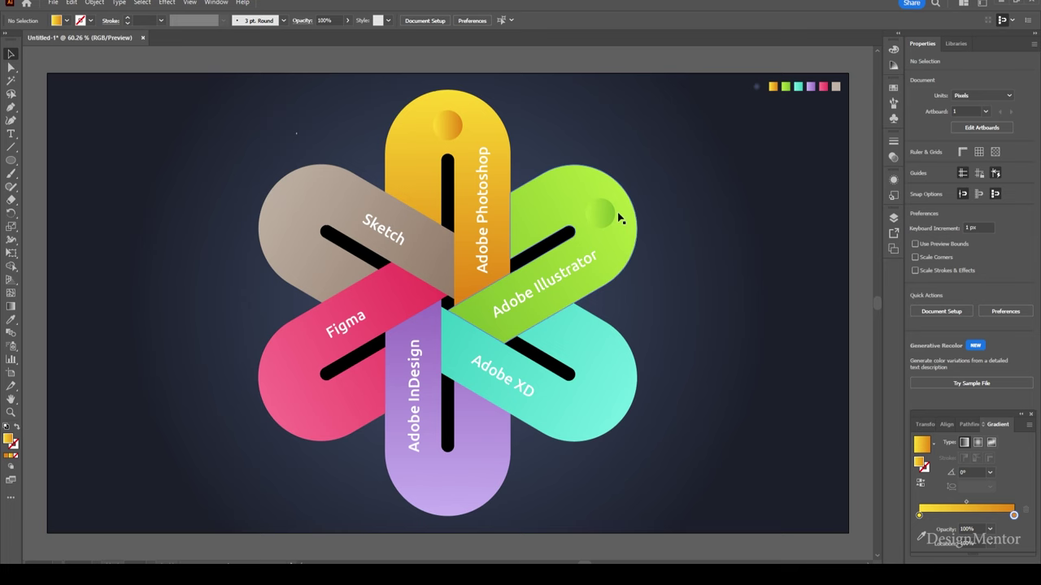
{"action": "left_click", "coordinate": [90, 20]}
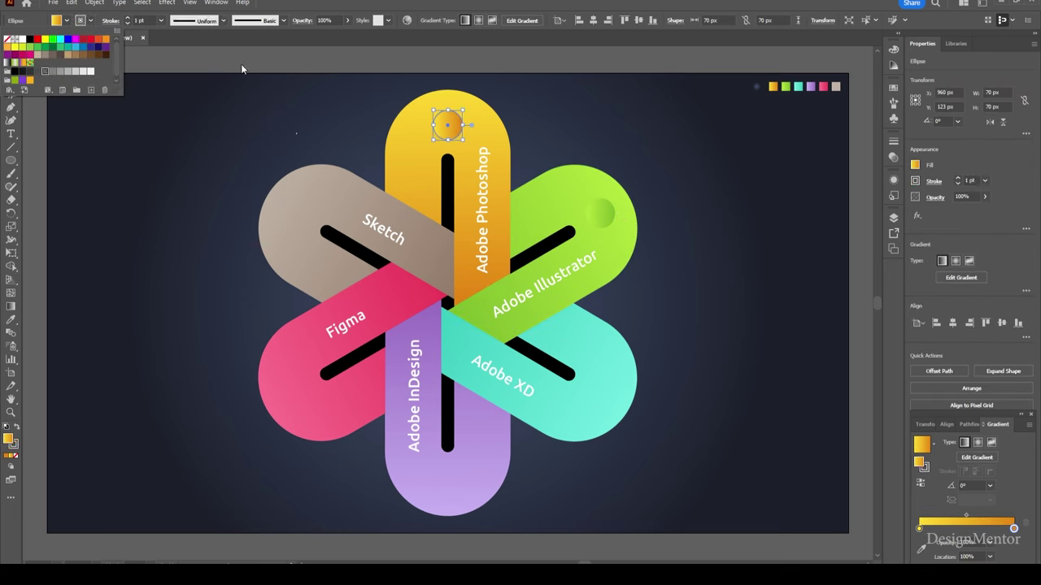
Copy the green circle onto the Adobe XD pill and fill it with the teal gradient.
{"action": "left_click", "coordinate": [599, 213]}
{"action": "left_click", "coordinate": [89, 20]}
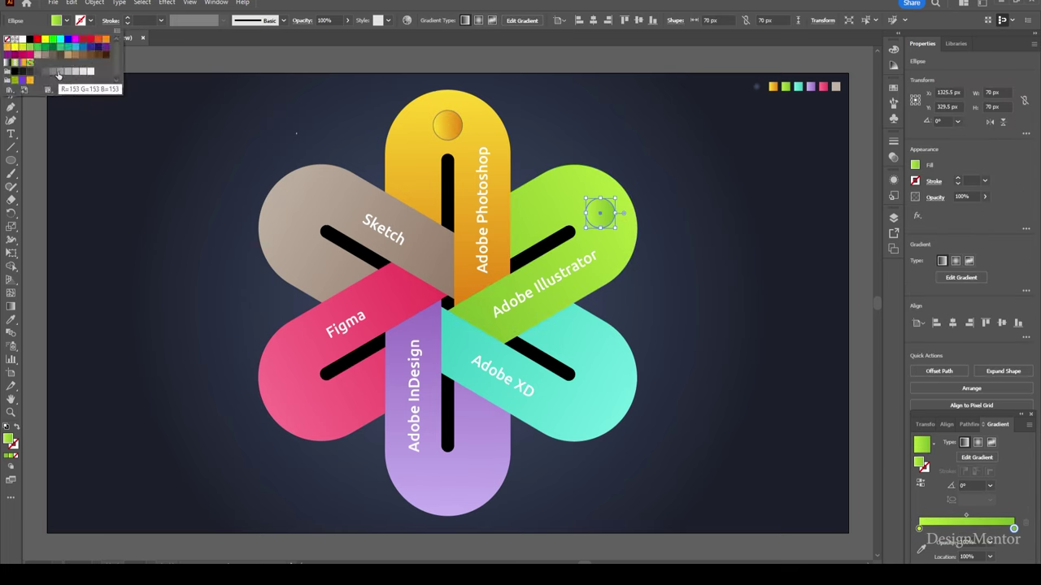
{"action": "left_click", "coordinate": [717, 181]}
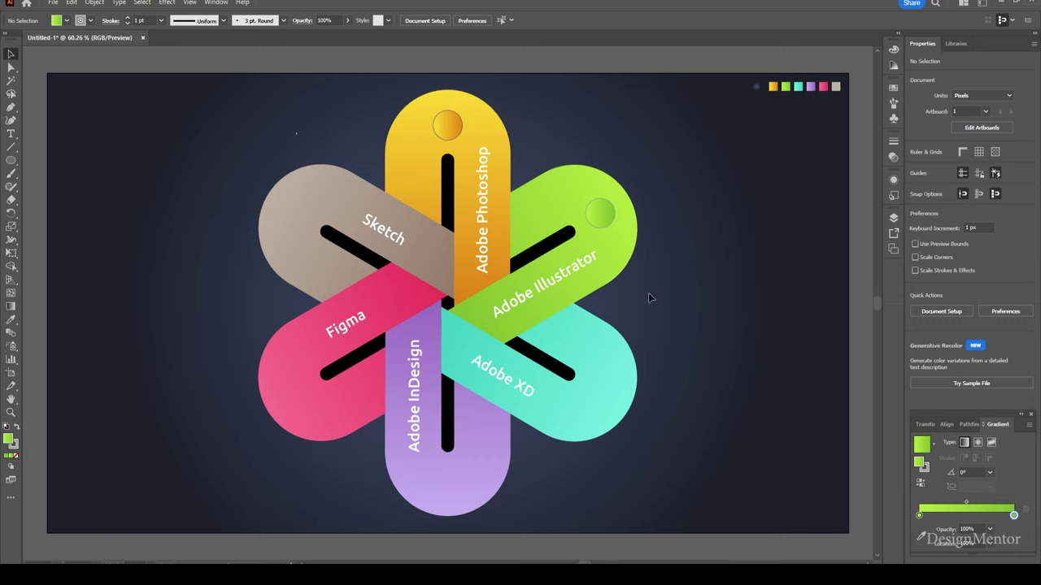
{"action": "left_click", "coordinate": [600, 213]}
{"action": "left_click_drag", "start_coordinate": [601, 210], "coordinate": [599, 390]}
{"action": "key", "text": "i"}
{"action": "left_click", "coordinate": [798, 86]}
{"action": "key", "text": "v"}
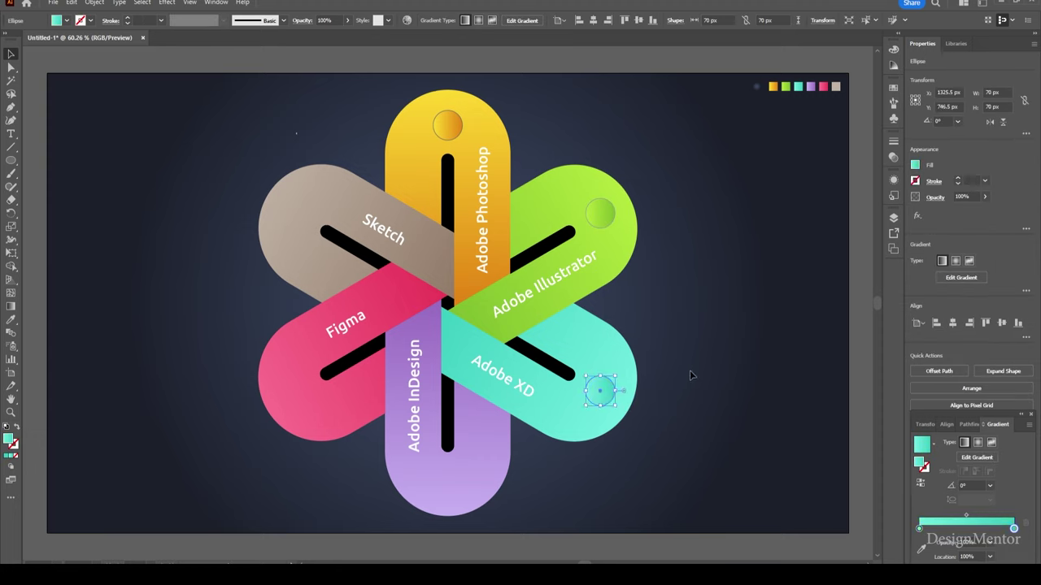
{"action": "left_click", "coordinate": [751, 392]}
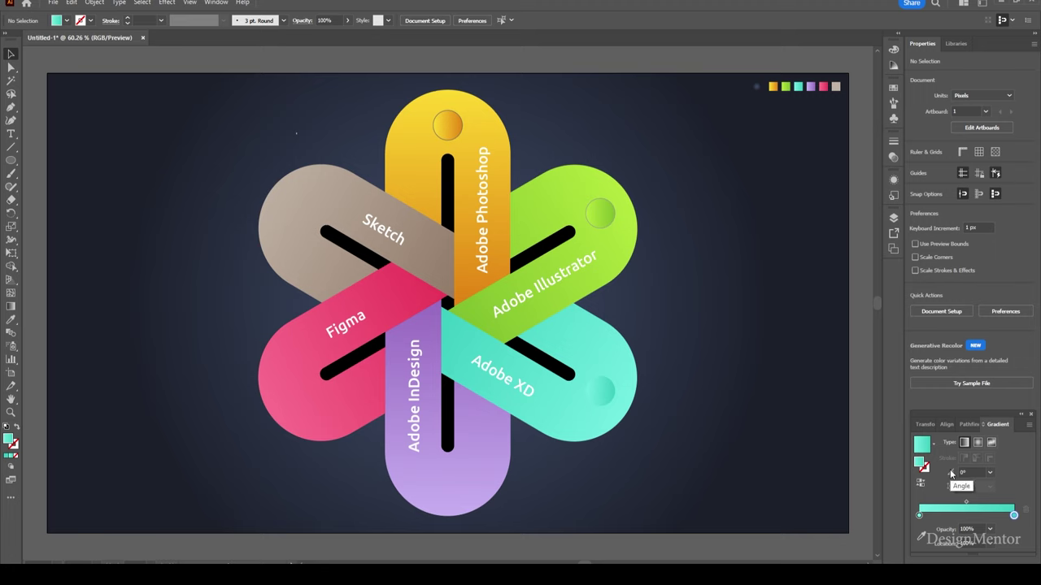
Check the teal circle's fill and outline colour settings.
{"action": "left_click", "coordinate": [599, 390]}
{"action": "left_click", "coordinate": [67, 20]}
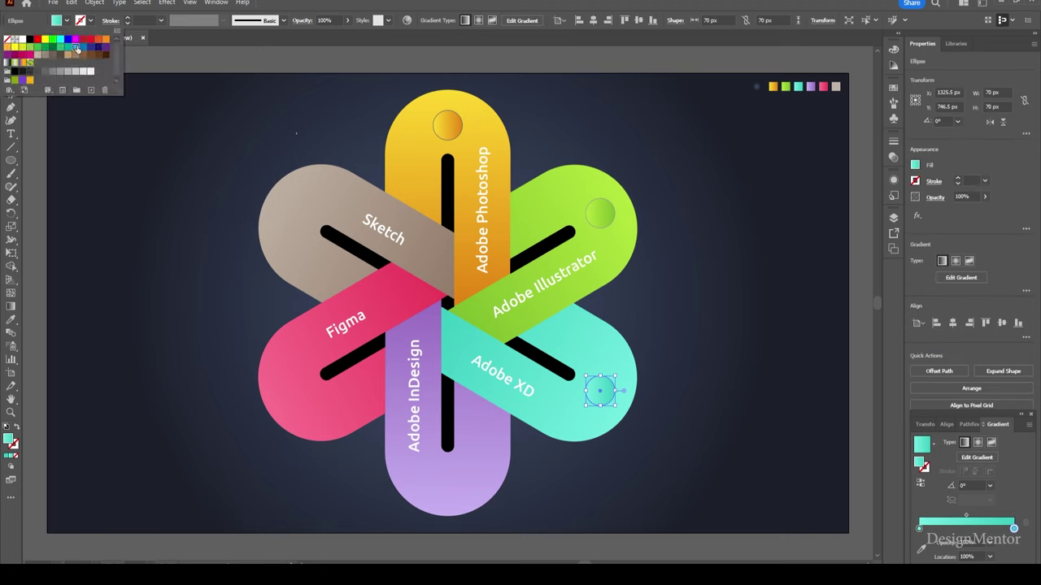
{"action": "left_click", "coordinate": [91, 21]}
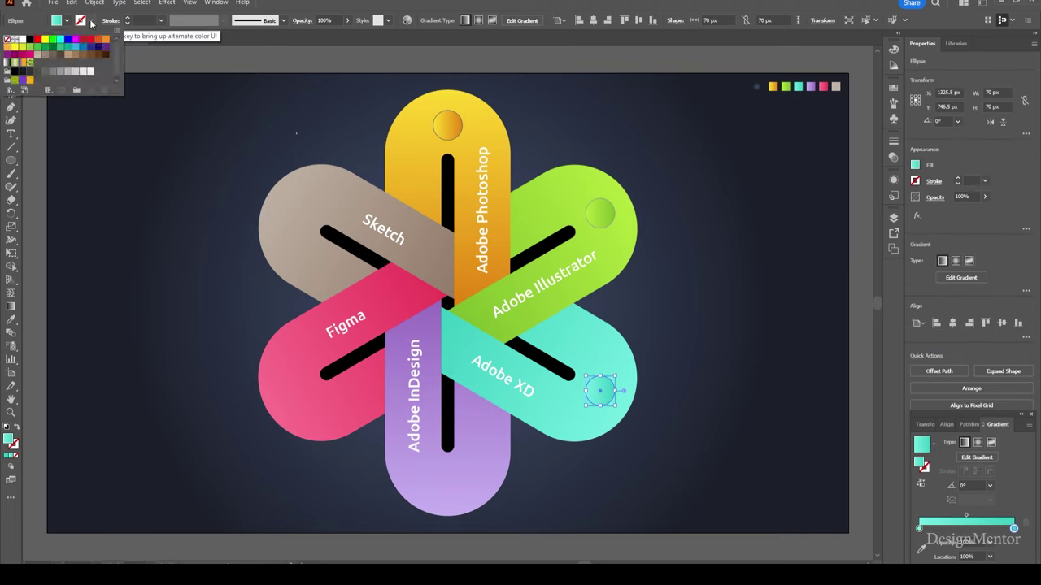
{"action": "left_click", "coordinate": [728, 392]}
Copy the yellow circle to the InDesign arm's end, give it the purple gradient and no outline.
{"action": "left_click", "coordinate": [447, 126]}
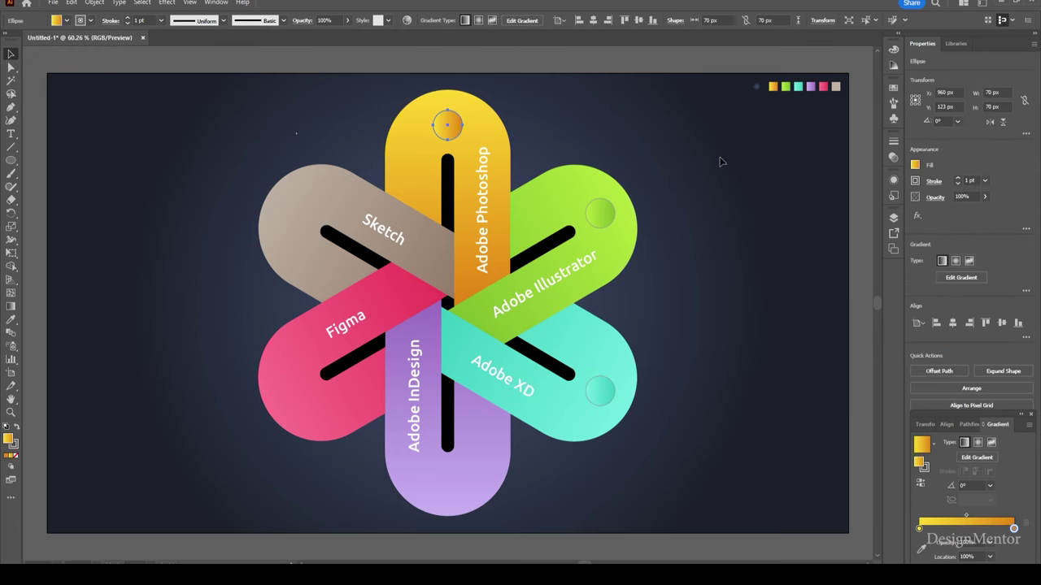
{"action": "left_click_drag", "start_coordinate": [448, 126], "coordinate": [447, 484]}
{"action": "key", "text": "i"}
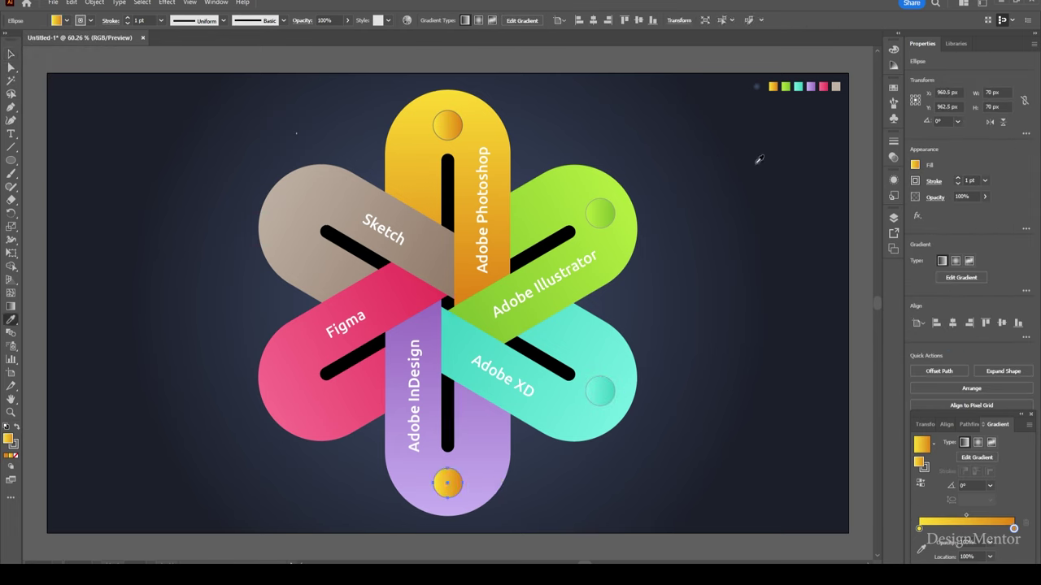
{"action": "left_click", "coordinate": [455, 415]}
{"action": "left_click", "coordinate": [91, 20]}
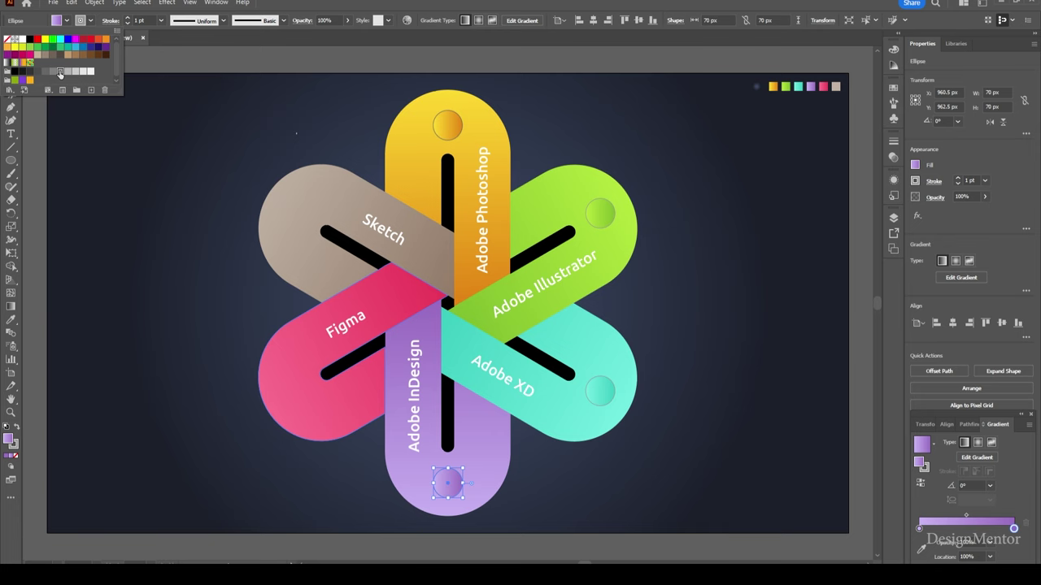
{"action": "left_click", "coordinate": [682, 352]}
Copy the green circle over to the Sketch arm and sample a beige colour for it.
{"action": "left_click", "coordinate": [599, 213]}
{"action": "left_click_drag", "start_coordinate": [599, 213], "coordinate": [299, 213]}
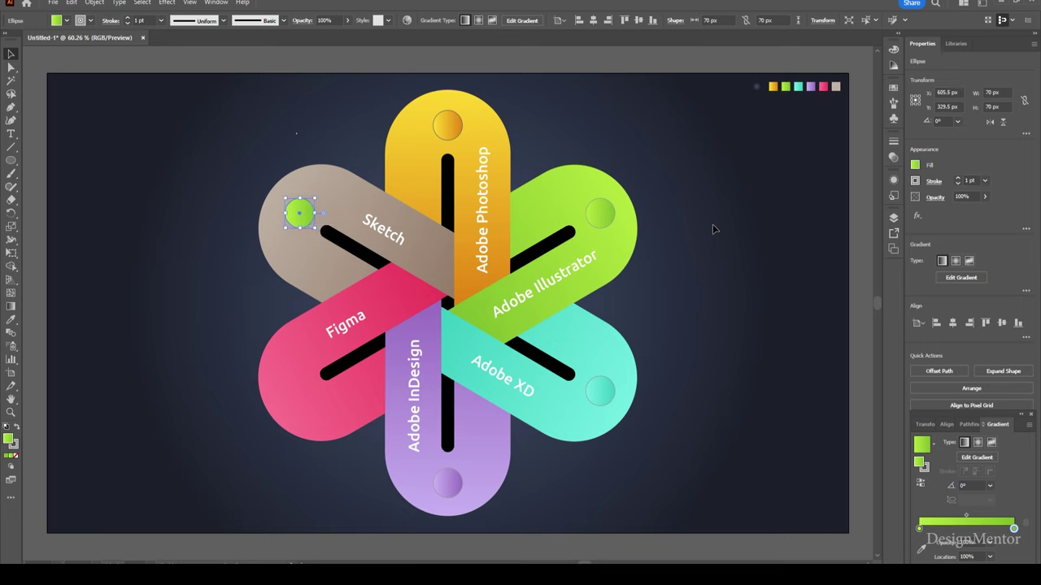
{"action": "key", "text": "i"}
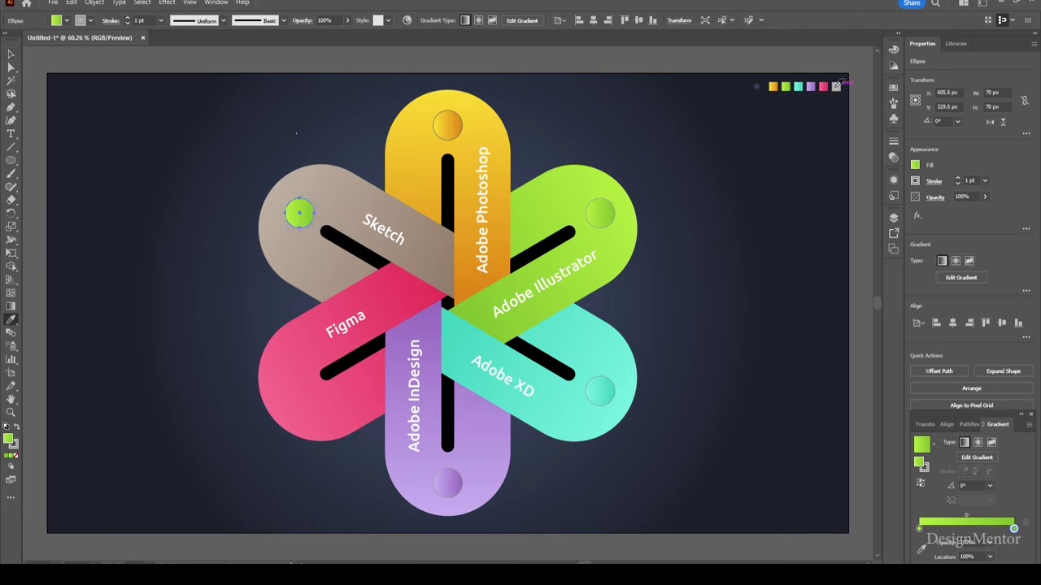
{"action": "left_click", "coordinate": [835, 86]}
{"action": "key", "text": "v"}
{"action": "left_click", "coordinate": [323, 121]}
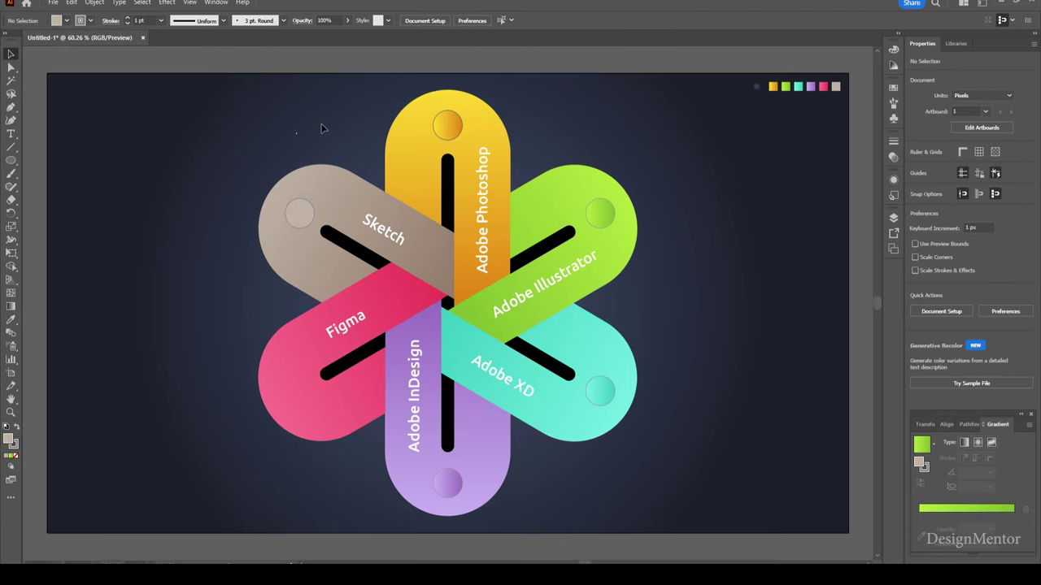
Recolour the Sketch circle with its arm's beige gradient and a thin outline.
{"action": "left_click", "coordinate": [299, 213]}
{"action": "key", "text": "i"}
{"action": "left_click", "coordinate": [435, 250]}
{"action": "left_click", "coordinate": [299, 213]}
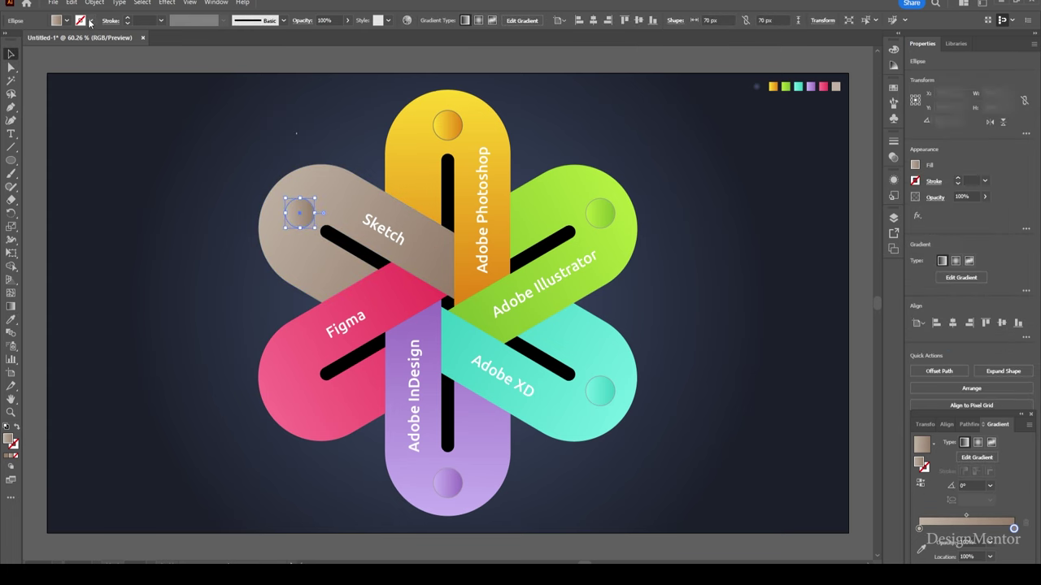
{"action": "left_click", "coordinate": [80, 20]}
{"action": "left_click", "coordinate": [24, 36]}
Duplicate the beige circle and nudge the copy onto the Figma arm's end.
{"action": "left_click", "coordinate": [443, 303]}
{"action": "key", "text": "ctrl+f"}
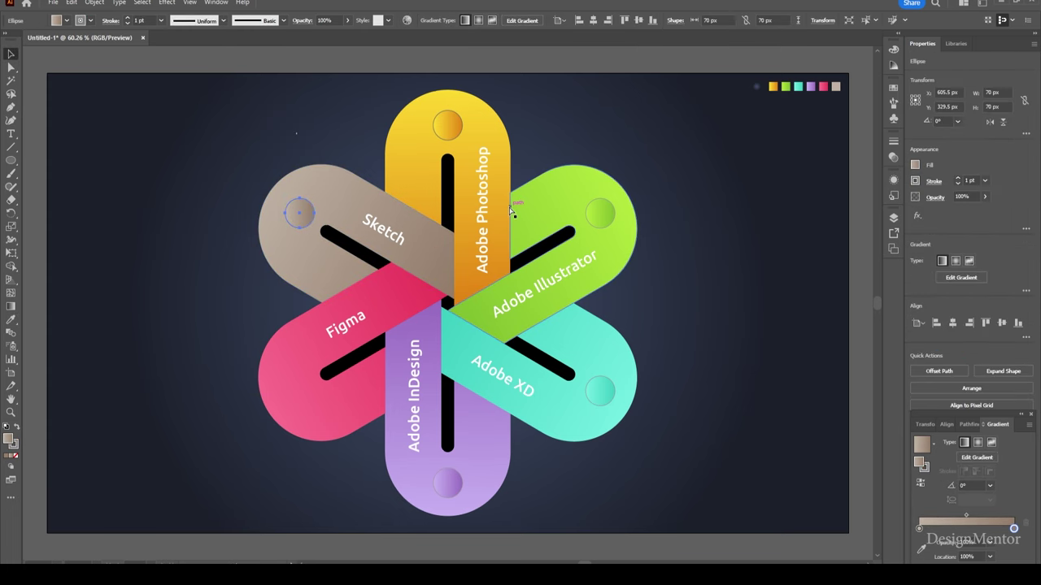
{"action": "key", "text": "shift+Down"}
{"action": "key", "text": "shift+Down"}
{"action": "key", "text": "shift+Down"}
{"action": "key", "text": "shift+Down"}
{"action": "key", "text": "shift+Down"}
{"action": "key", "text": "shift+Down"}
{"action": "key", "text": "shift+Down"}
{"action": "key", "text": "shift+Down"}
{"action": "key", "text": "shift+Down"}
{"action": "key", "text": "shift+Down"}
{"action": "key", "text": "shift+Down"}
{"action": "key", "text": "shift+Down"}
{"action": "key", "text": "shift+Down"}
{"action": "key", "text": "shift+Down"}
{"action": "key", "text": "shift+Down"}
{"action": "key", "text": "shift+Down"}
{"action": "key", "text": "shift+Down"}
{"action": "key", "text": "shift+Down"}
{"action": "key", "text": "shift+Left"}
{"action": "key", "text": "Down"}
Give the Figma circle the arm's pink gradient and remove its outline.
{"action": "key", "text": "i"}
{"action": "left_click", "coordinate": [342, 406]}
{"action": "left_click", "coordinate": [82, 21]}
{"action": "left_click", "coordinate": [29, 39]}
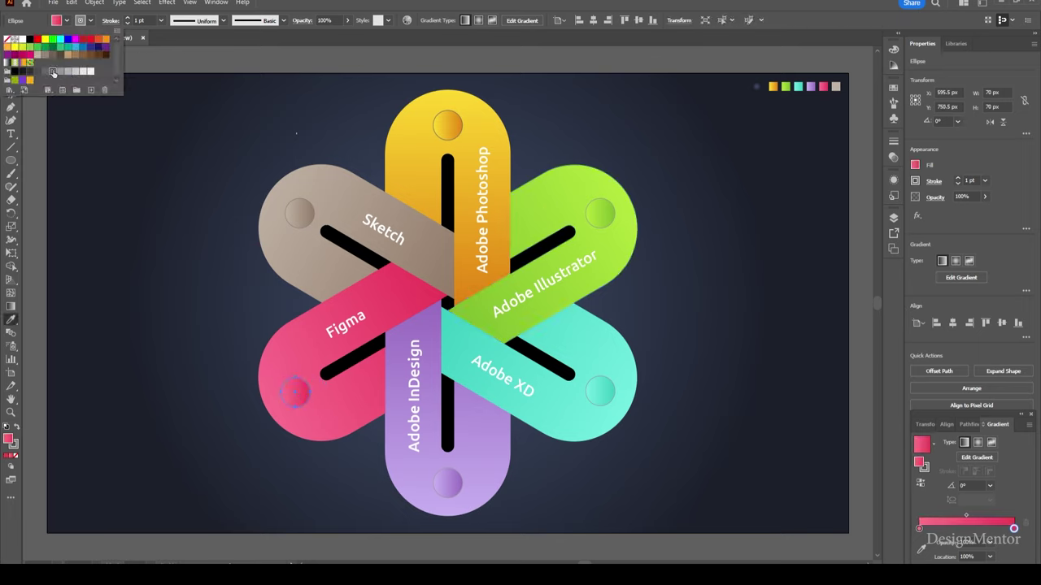
{"action": "key", "text": "v"}
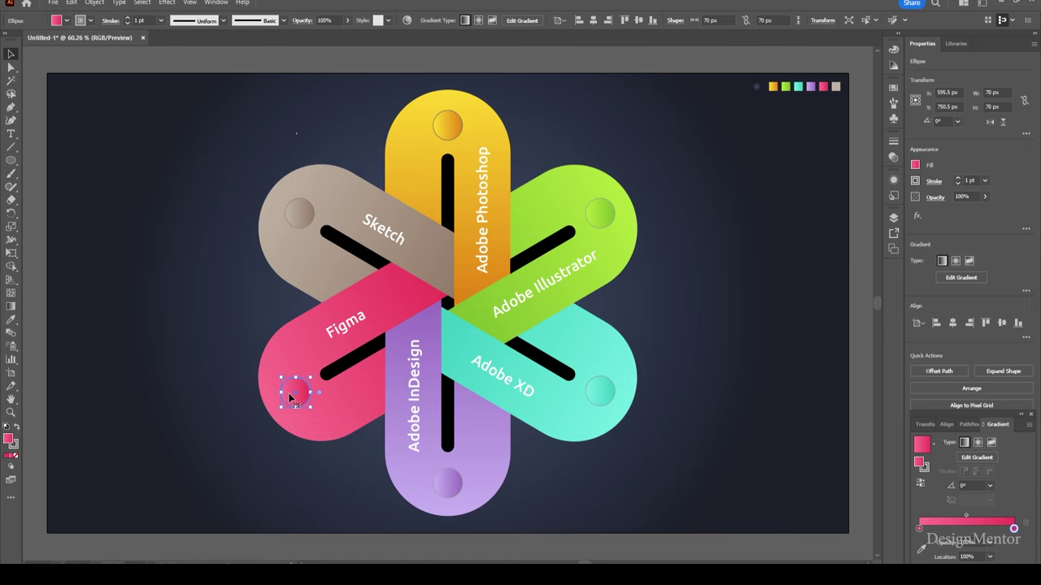
{"action": "left_click", "coordinate": [89, 21]}
{"action": "left_click", "coordinate": [12, 34]}
{"action": "left_click", "coordinate": [285, 131]}
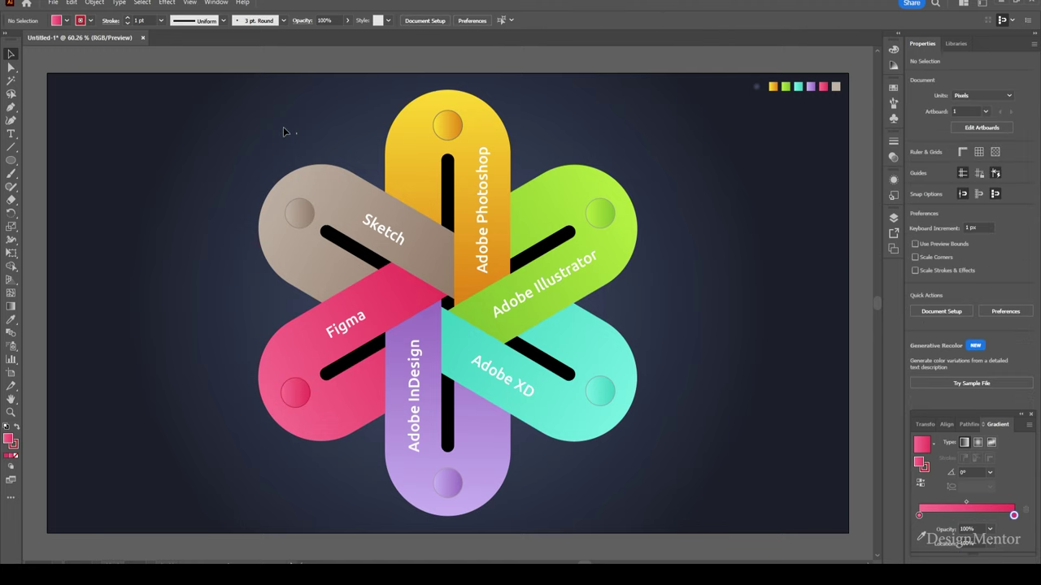
Inspect the fill colours of the teal, yellow, green and pink circles.
{"action": "left_click", "coordinate": [599, 391]}
{"action": "left_click", "coordinate": [67, 20]}
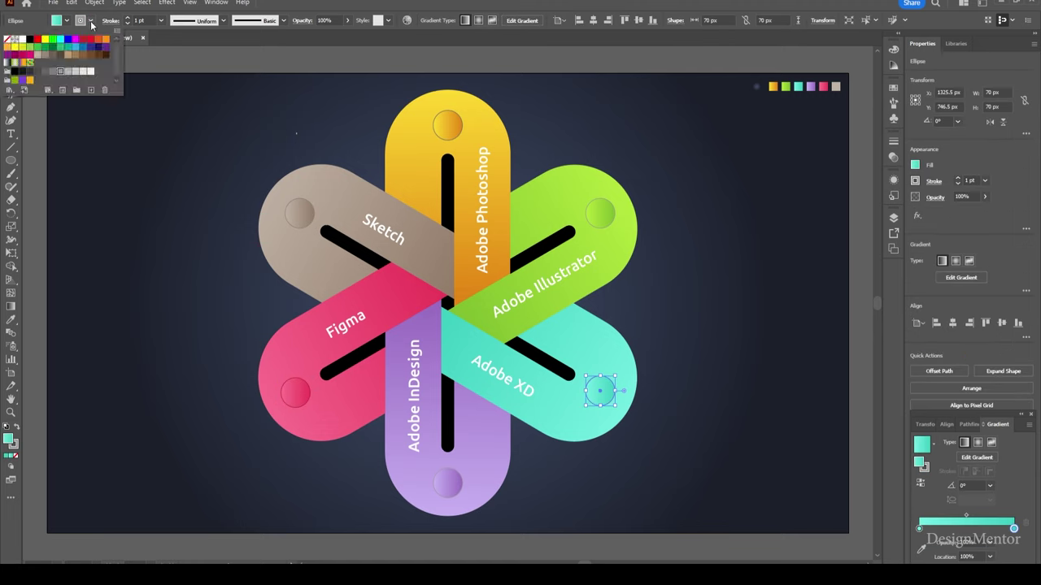
{"action": "left_click", "coordinate": [732, 317]}
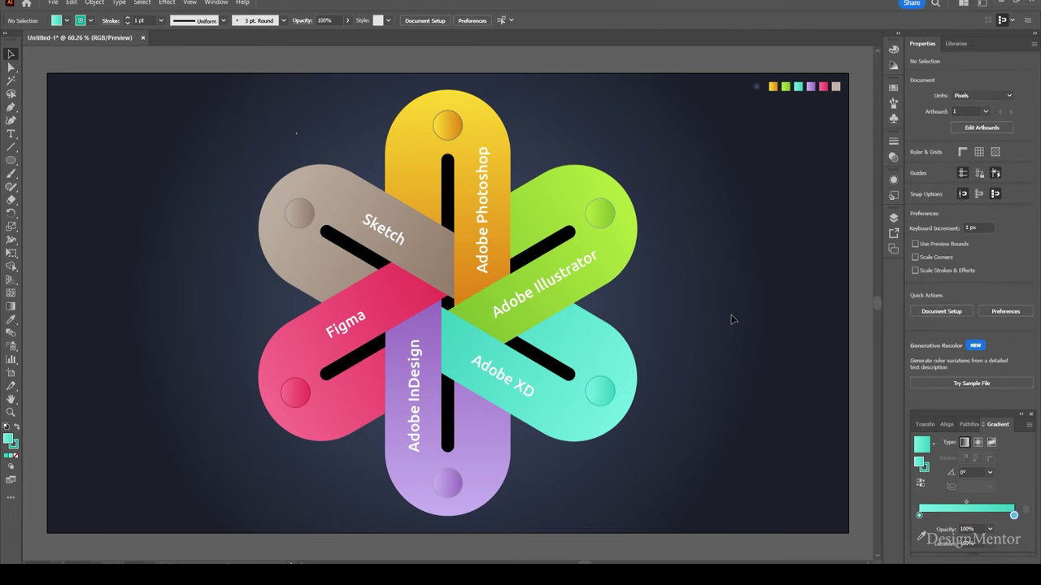
{"action": "left_click", "coordinate": [446, 127]}
{"action": "left_click", "coordinate": [67, 21]}
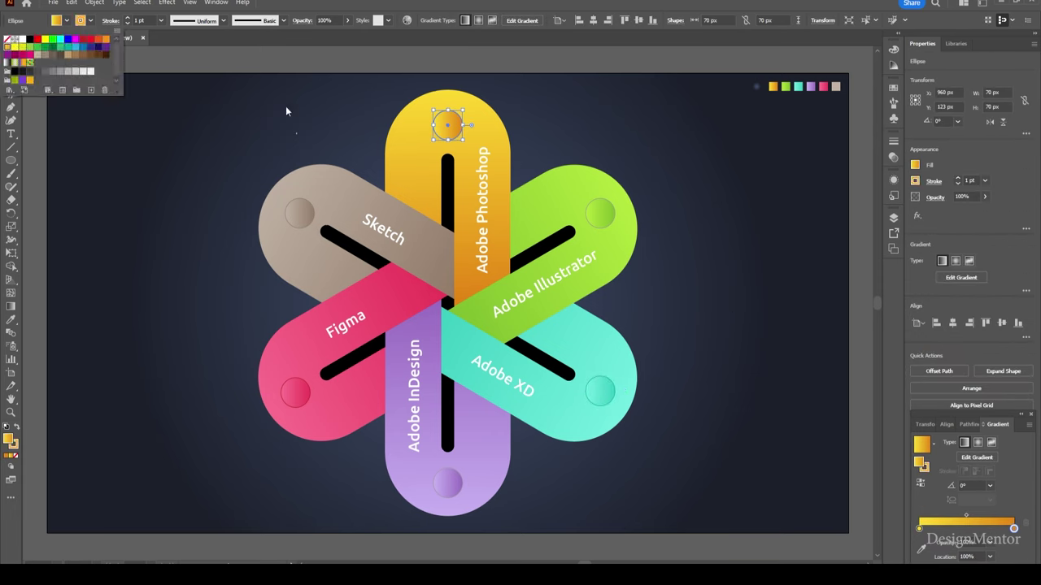
{"action": "left_click", "coordinate": [546, 131]}
{"action": "left_click", "coordinate": [601, 213]}
{"action": "left_click", "coordinate": [67, 20]}
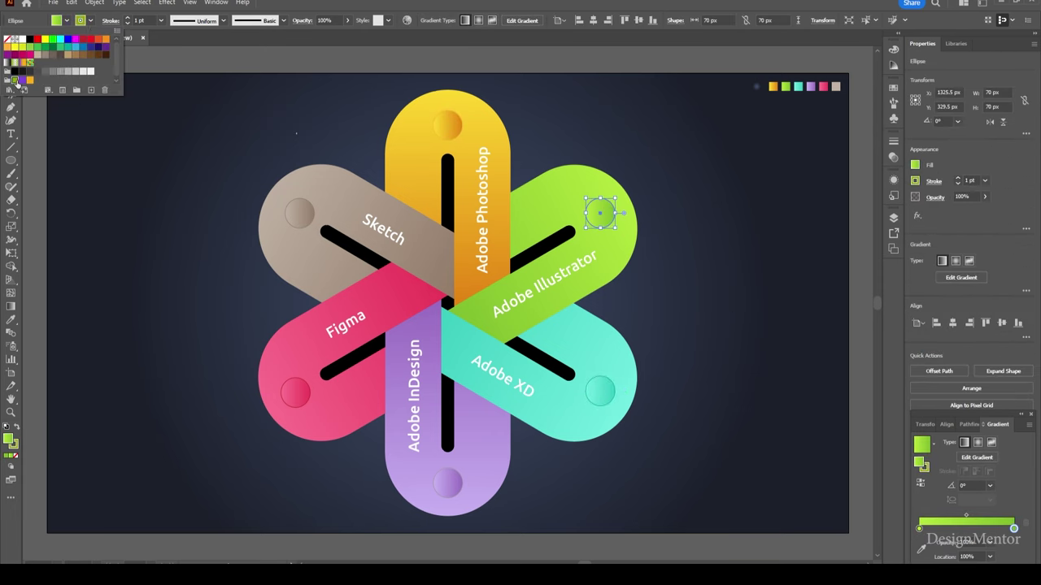
{"action": "left_click", "coordinate": [216, 107]}
{"action": "left_click", "coordinate": [296, 394]}
{"action": "left_click", "coordinate": [67, 20]}
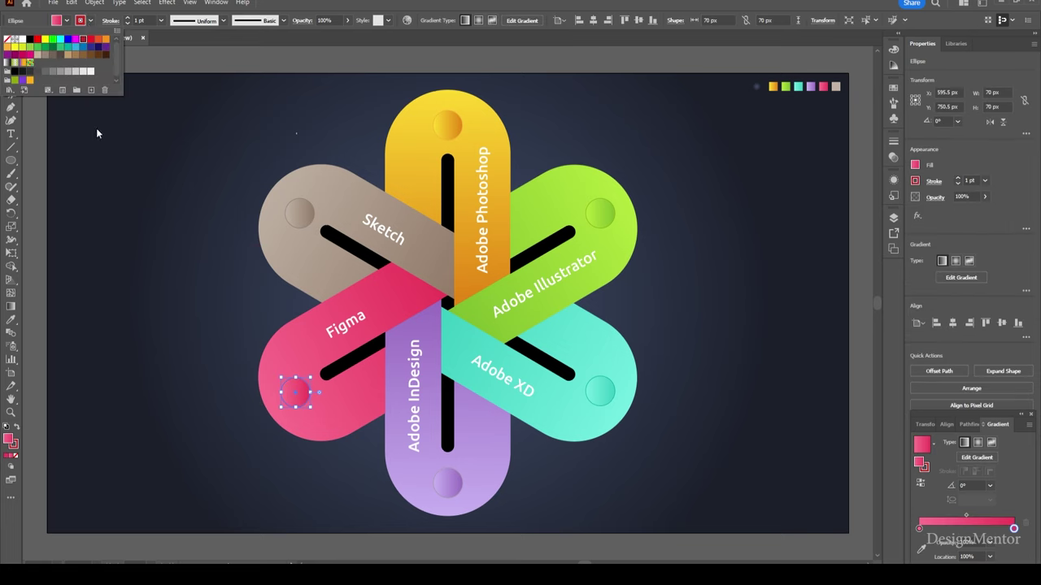
{"action": "left_click", "coordinate": [728, 294]}
Type a white number 1 and drag it into a circle.
{"action": "key", "text": "t"}
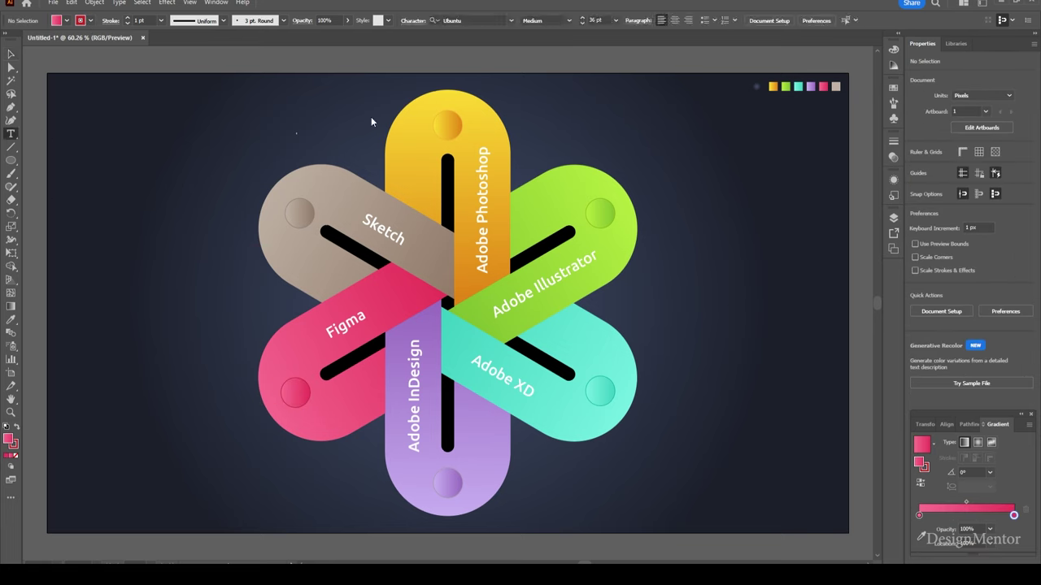
{"action": "left_click", "coordinate": [525, 117]}
{"action": "type", "text": "1"}
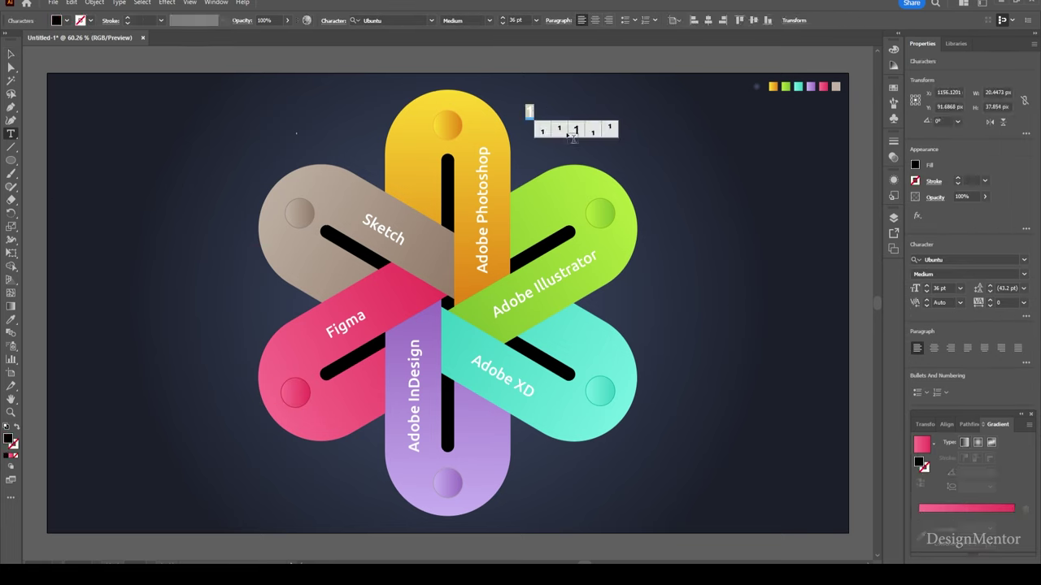
{"action": "left_click", "coordinate": [66, 20]}
{"action": "left_click", "coordinate": [23, 43]}
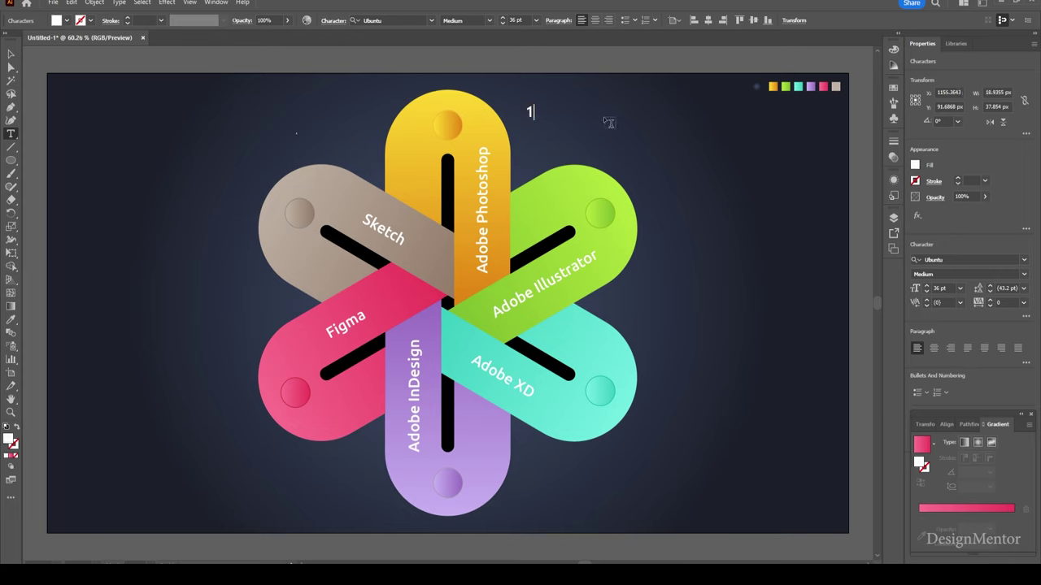
{"action": "key", "text": "Escape"}
{"action": "mouse_move", "coordinate": [529, 113]}
{"action": "left_mouse_down"}
{"action": "mouse_move", "coordinate": [446, 125]}
{"action": "mouse_move", "coordinate": [599, 214]}
{"action": "left_mouse_up"}
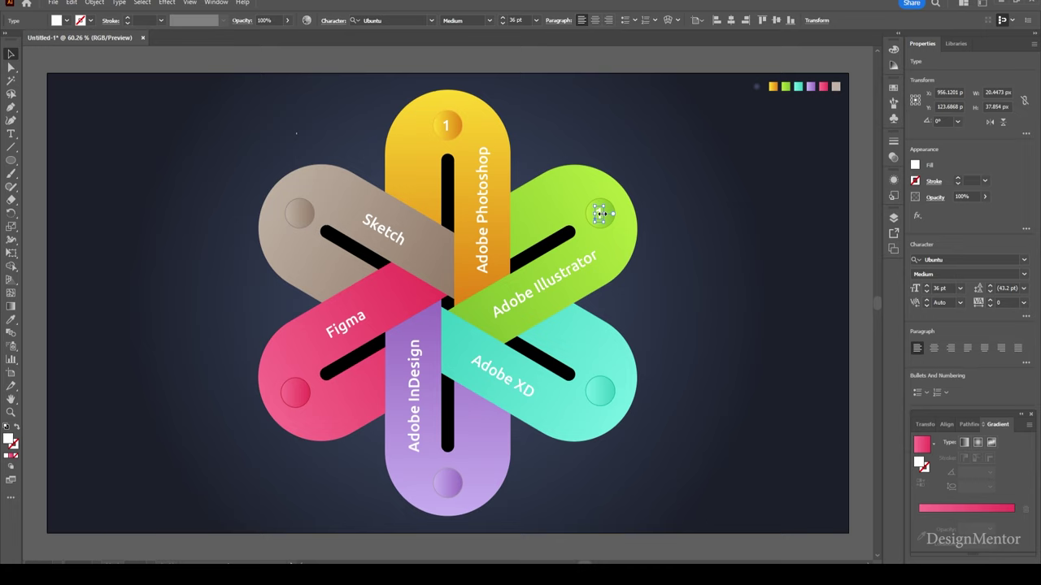
Make the green Illustrator circle's number 2, then copy it into the teal Adobe XD circle as 3.
{"action": "double_click", "coordinate": [600, 214]}
{"action": "type", "text": "2"}
{"action": "key", "text": "Escape"}
{"action": "left_click_drag", "start_coordinate": [600, 214], "coordinate": [601, 264]}
{"action": "key", "text": "shift+Down"}
{"action": "key", "text": "shift+Down"}
{"action": "key", "text": "shift+Down"}
{"action": "key", "text": "shift+Down"}
{"action": "key", "text": "shift+Down"}
{"action": "key", "text": "shift+Down"}
{"action": "key", "text": "shift+Down"}
{"action": "key", "text": "shift+Down"}
{"action": "key", "text": "shift+Down"}
{"action": "key", "text": "shift+Down"}
{"action": "key", "text": "shift+Down"}
{"action": "key", "text": "shift+Down"}
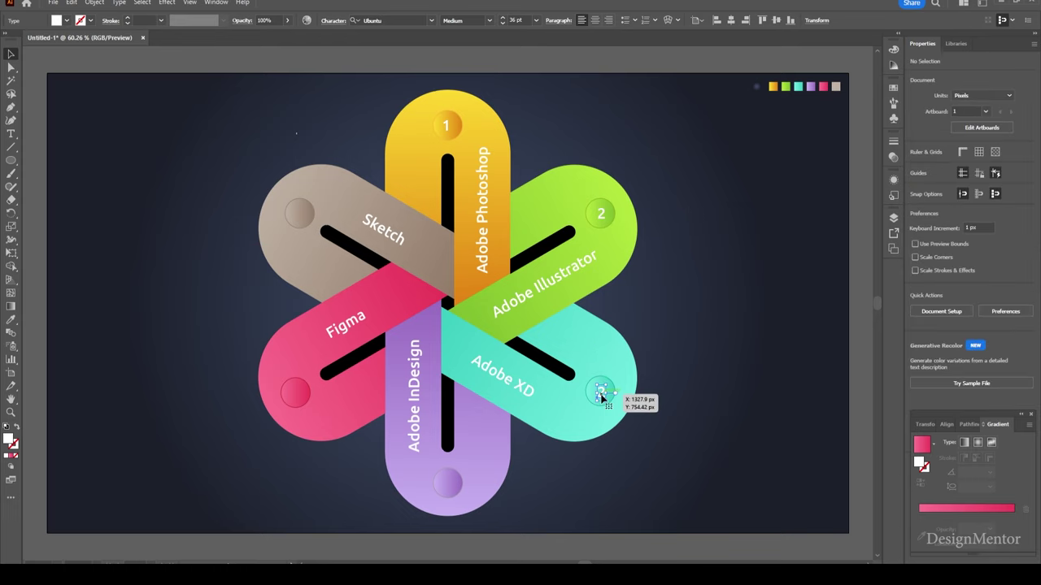
{"action": "double_click", "coordinate": [600, 392]}
{"action": "type", "text": "3"}
{"action": "key", "text": "Escape"}
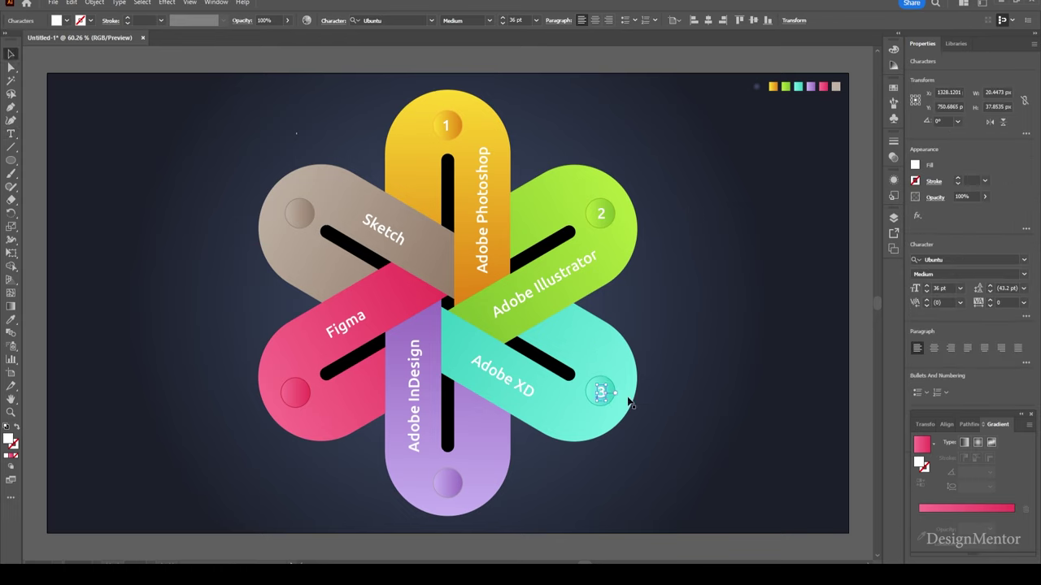
Duplicate the 1 down into the purple InDesign circle and change it to 4.
{"action": "left_click", "coordinate": [446, 125]}
{"action": "key", "text": "ctrl+c"}
{"action": "key", "text": "ctrl+f"}
{"action": "key", "text": "shift+Down"}
{"action": "key", "text": "shift+Down"}
{"action": "key", "text": "shift+Down"}
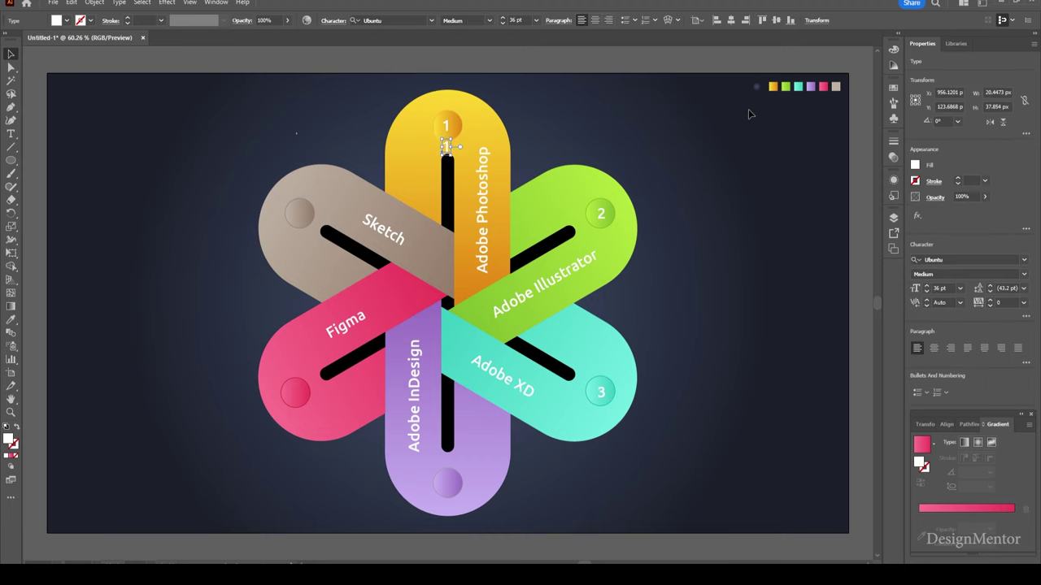
{"action": "key", "text": "shift+Down"}
{"action": "key", "text": "shift+Down"}
{"action": "key", "text": "shift+Down"}
{"action": "key", "text": "shift+Down"}
{"action": "key", "text": "shift+Down"}
{"action": "key", "text": "shift+Down"}
{"action": "key", "text": "shift+Down"}
{"action": "key", "text": "shift+Down"}
{"action": "key", "text": "shift+Down"}
{"action": "key", "text": "shift+Down"}
{"action": "key", "text": "shift+Down"}
{"action": "key", "text": "shift+Down"}
{"action": "key", "text": "shift+Down"}
{"action": "key", "text": "shift+Down"}
{"action": "key", "text": "shift+Down"}
{"action": "key", "text": "shift+Down"}
{"action": "key", "text": "shift+Down"}
{"action": "key", "text": "shift+Down"}
{"action": "key", "text": "shift+Down"}
{"action": "key", "text": "shift+Down"}
{"action": "key", "text": "shift+Down"}
{"action": "key", "text": "shift+Down"}
{"action": "key", "text": "shift+Down"}
{"action": "key", "text": "shift+Down"}
{"action": "key", "text": "shift+Down"}
{"action": "key", "text": "shift+Down"}
{"action": "key", "text": "shift+Down"}
{"action": "key", "text": "shift+Down"}
{"action": "key", "text": "shift+Down"}
{"action": "key", "text": "shift+Down"}
{"action": "key", "text": "t"}
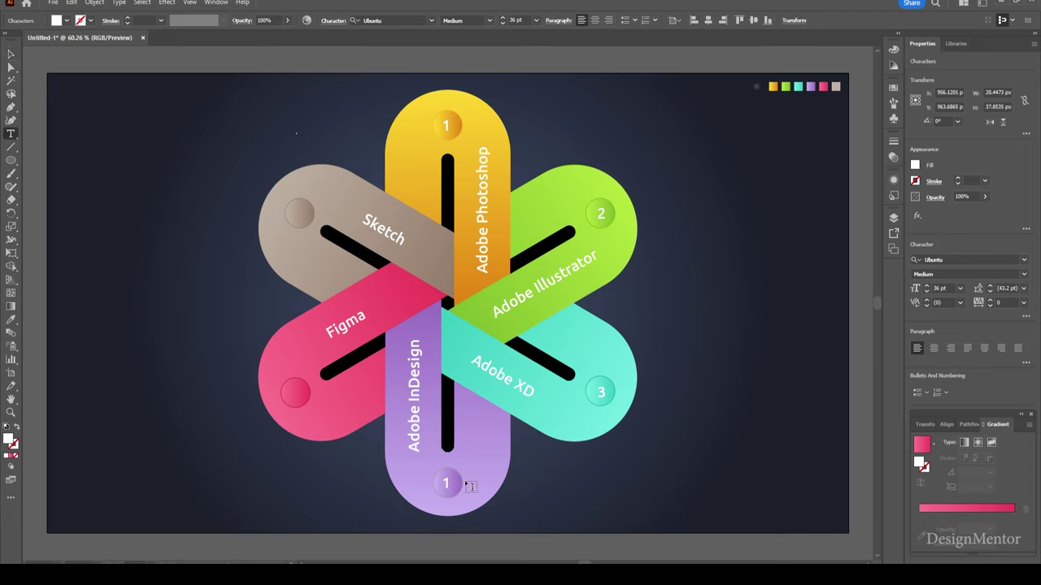
{"action": "double_click", "coordinate": [445, 484]}
{"action": "type", "text": "4"}
{"action": "key", "text": "Escape"}
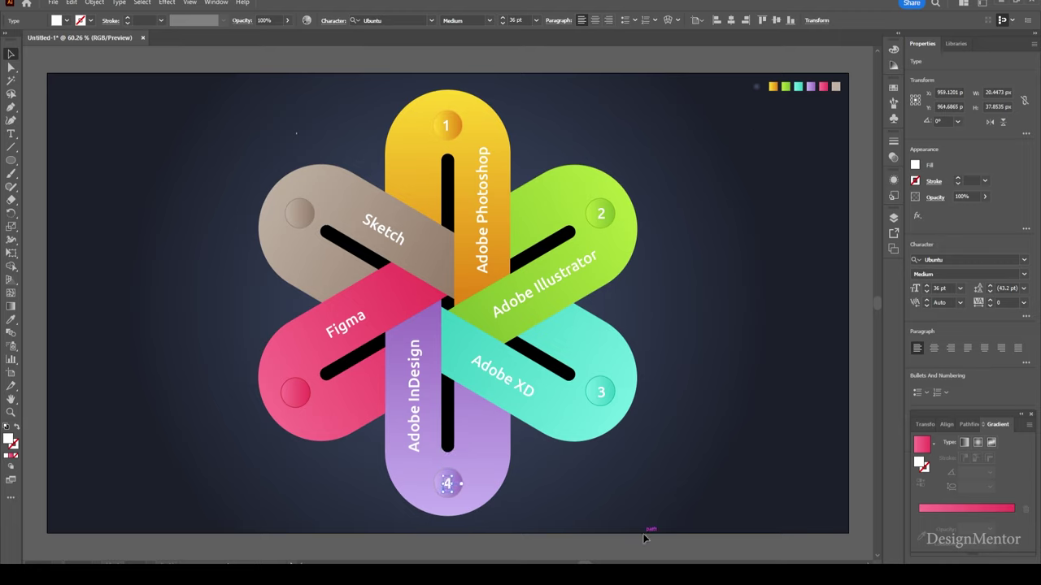
{"action": "left_click", "coordinate": [724, 397]}
Copy the 3 onto the pink Figma circle and change it to 5.
{"action": "left_click", "coordinate": [603, 395]}
{"action": "left_click_drag", "start_coordinate": [602, 396], "coordinate": [295, 393]}
{"action": "key", "text": "t"}
{"action": "double_click", "coordinate": [295, 393]}
{"action": "type", "text": "5"}
{"action": "key", "text": "Escape"}
{"action": "left_click", "coordinate": [678, 256]}
Copy the 2 onto the Sketch circle and retype it as 6.
{"action": "left_click", "coordinate": [602, 218]}
{"action": "key", "text": "shift+Left"}
{"action": "key", "text": "shift+Left"}
{"action": "key", "text": "shift+Left"}
{"action": "key", "text": "shift+Left"}
{"action": "key", "text": "shift+Left"}
{"action": "key", "text": "shift+Left"}
{"action": "key", "text": "shift+Left"}
{"action": "key", "text": "shift+Left"}
{"action": "key", "text": "shift+Left"}
{"action": "key", "text": "shift+Left"}
{"action": "key", "text": "shift+Left"}
{"action": "key", "text": "shift+Left"}
{"action": "key", "text": "shift+Left"}
{"action": "key", "text": "shift+Left"}
{"action": "key", "text": "shift+Left"}
{"action": "key", "text": "shift+Left"}
{"action": "key", "text": "shift+Left"}
{"action": "key", "text": "shift+Left"}
{"action": "left_click_drag", "start_coordinate": [298, 213], "coordinate": [299, 215]}
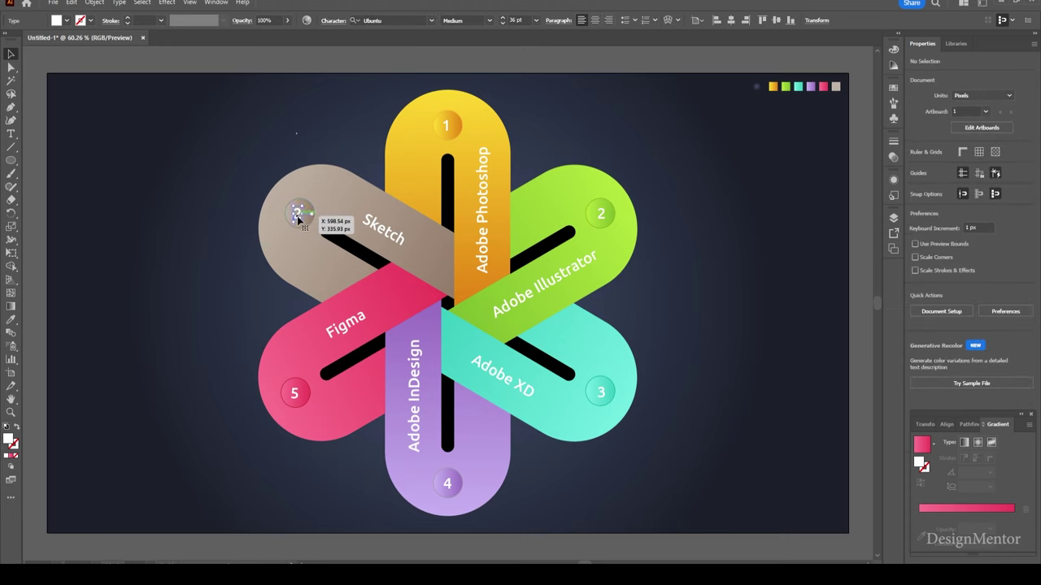
{"action": "double_click", "coordinate": [297, 214]}
{"action": "type", "text": "6"}
{"action": "key", "text": "Escape"}
{"action": "left_click", "coordinate": [671, 330]}
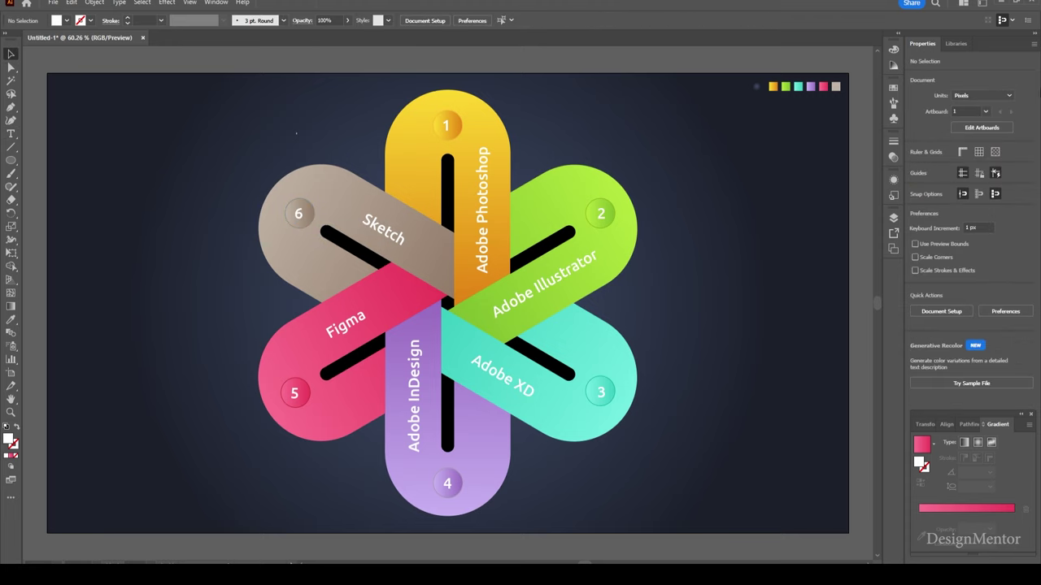